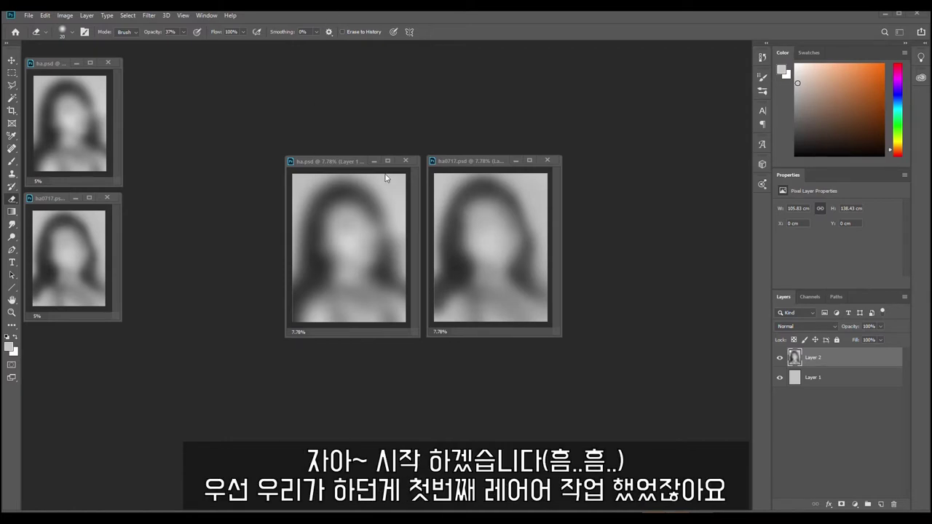
- Hide Layer 1 copy 10 in the ha.psd reference and select Layer 1 copy 9
click(343, 160)
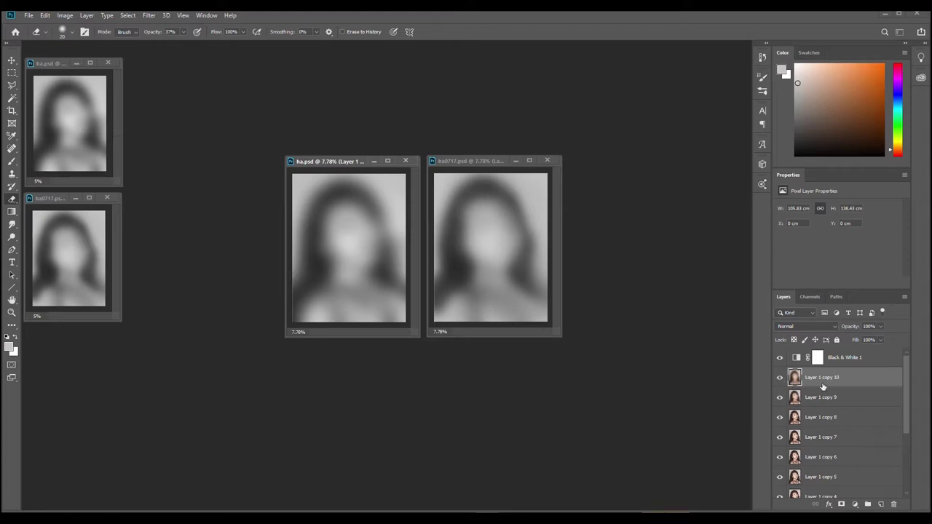
click(781, 378)
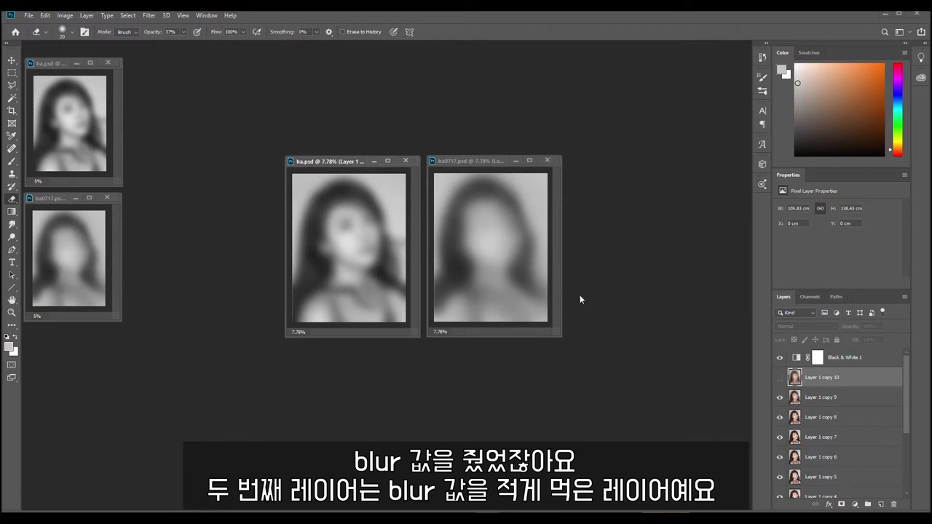
click(813, 396)
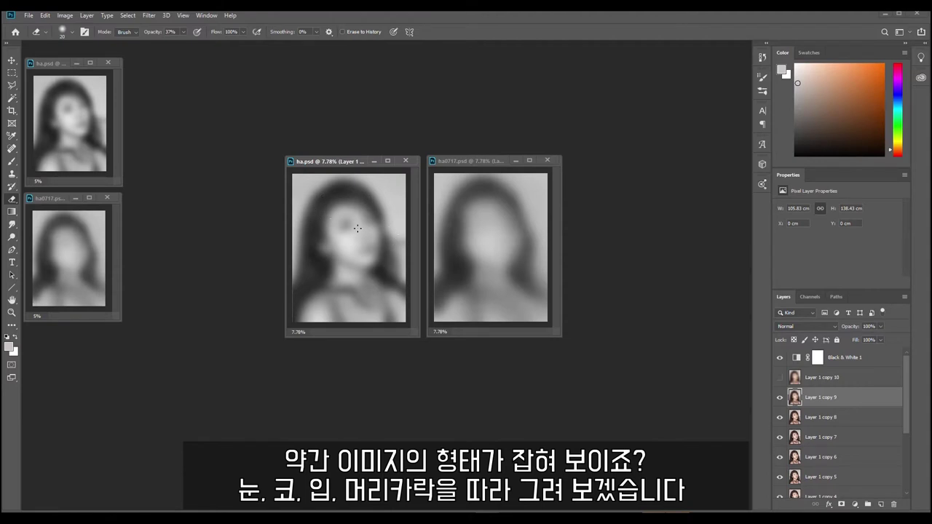
- Enlarge the Eraser to 800 px for the ha0717.psd painting
click(479, 158)
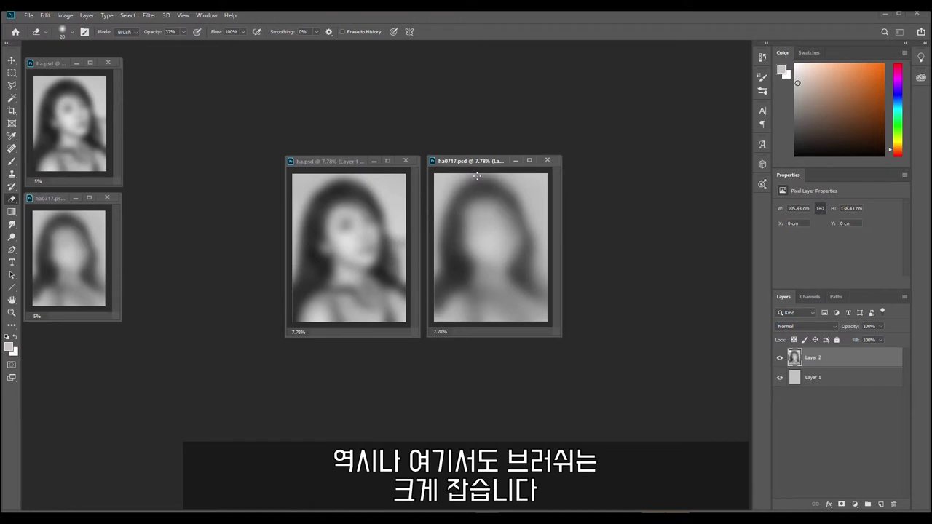
key(bracketright)
key(bracketright)
key(bracketright)
key(bracketright)
key(bracketright)
key(bracketright)
key(bracketright)
key(bracketright)
key(bracketright)
key(bracketright)
key(bracketright)
key(bracketright)
key(bracketright)
key(bracketright)
key(bracketright)
key(bracketright)
key(bracketright)
key(bracketright)
key(bracketright)
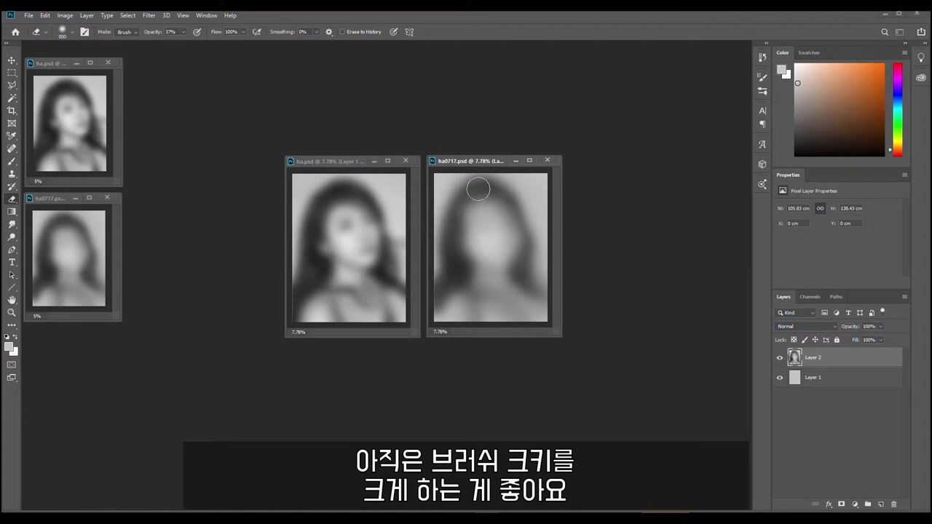
- Switch to the Brush tool and choose the soft round pressure opacity and flow preset from the General Brushes
key(alt)
key(b)
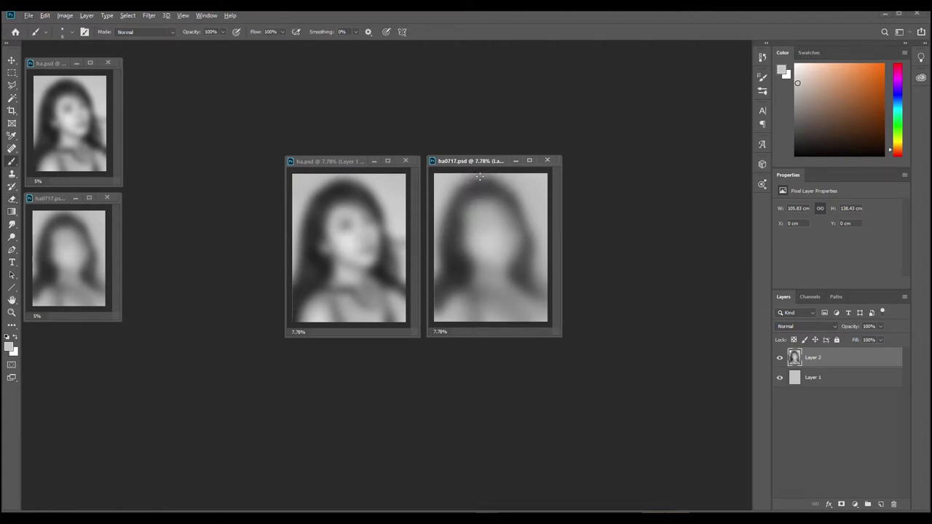
key(F5)
click(633, 73)
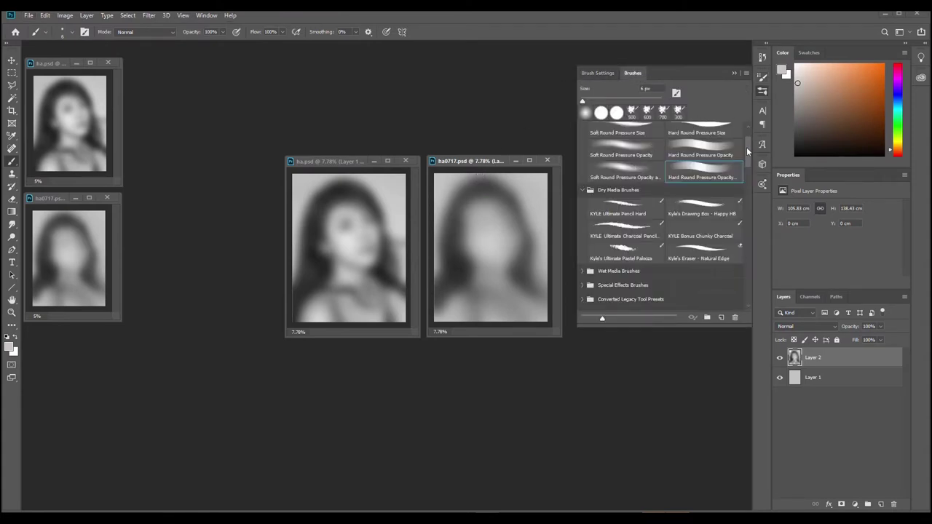
scroll(747, 119, up, 3)
click(635, 207)
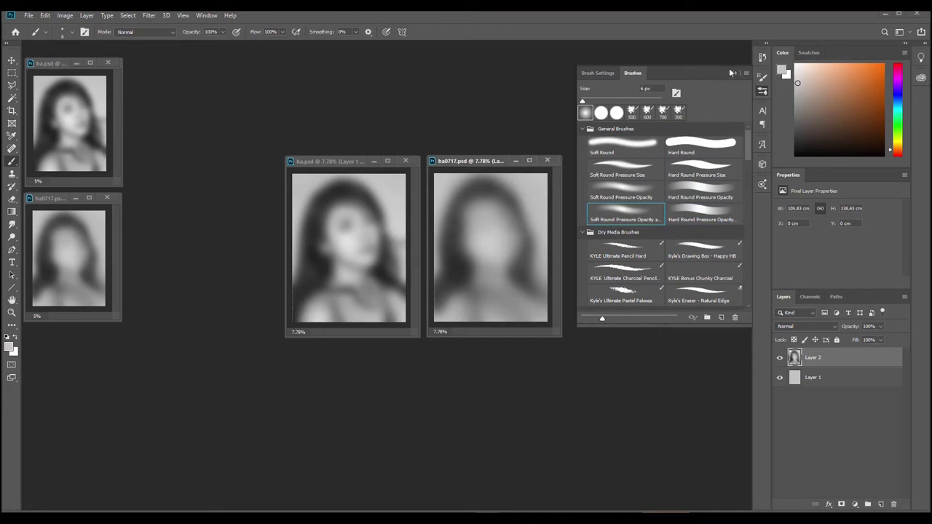
click(734, 72)
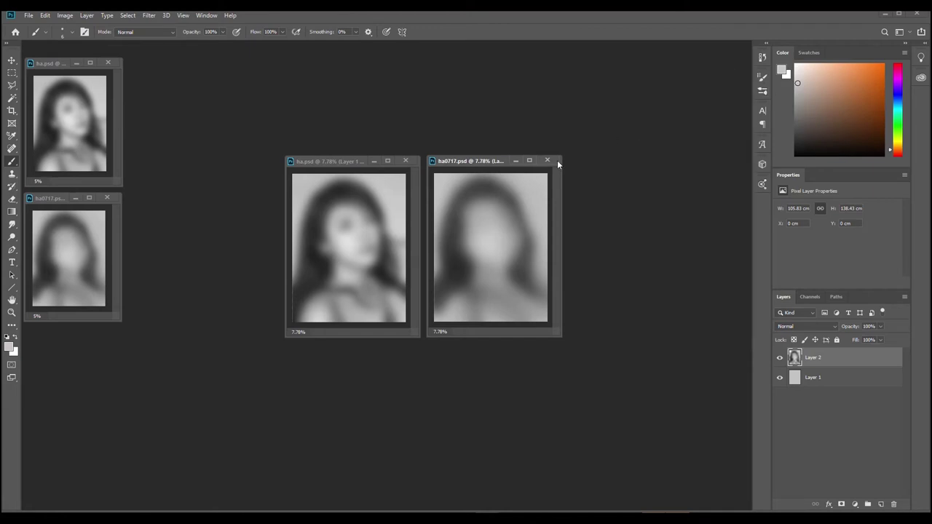
- Lower the Brush tool's opacity to 38%
click(223, 32)
drag(198, 42, 195, 45)
click(544, 28)
- Switch to the Eraser, check its soft round brush preset, and set its opacity to 50%
key(e)
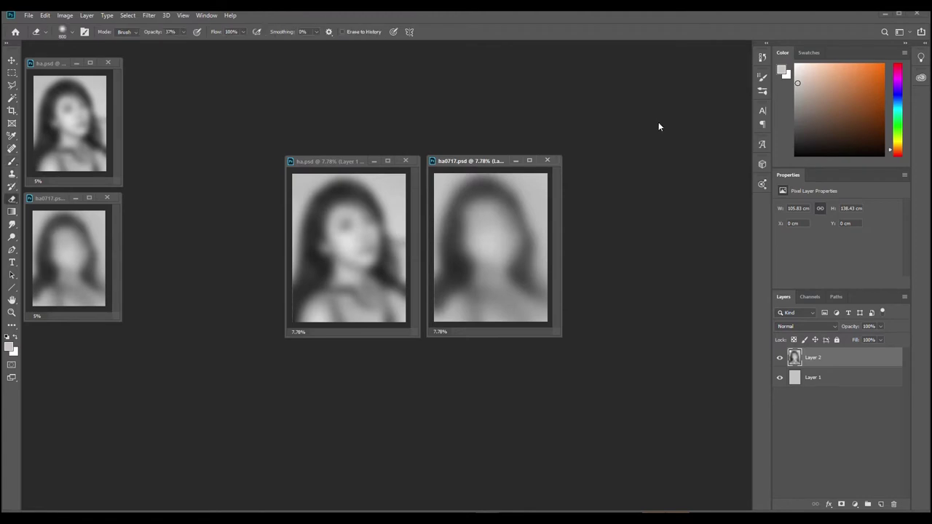
key(F5)
click(633, 73)
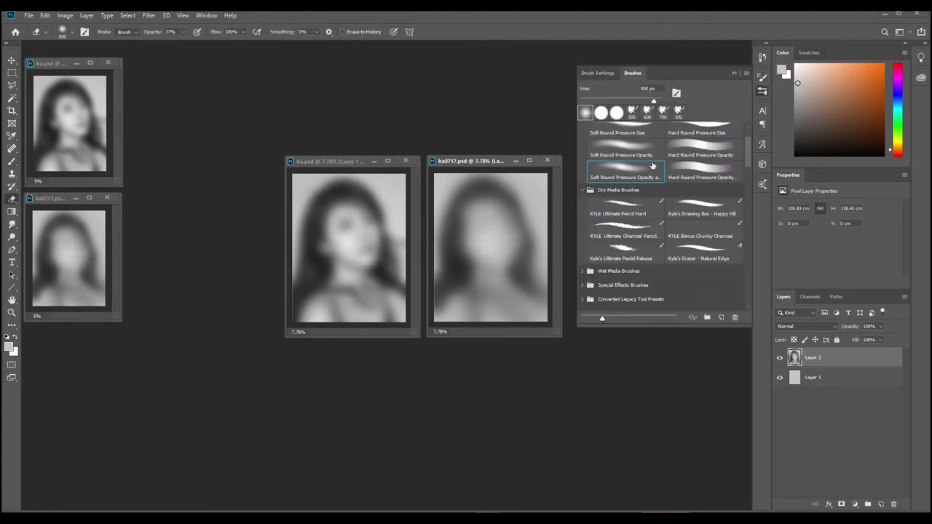
click(736, 72)
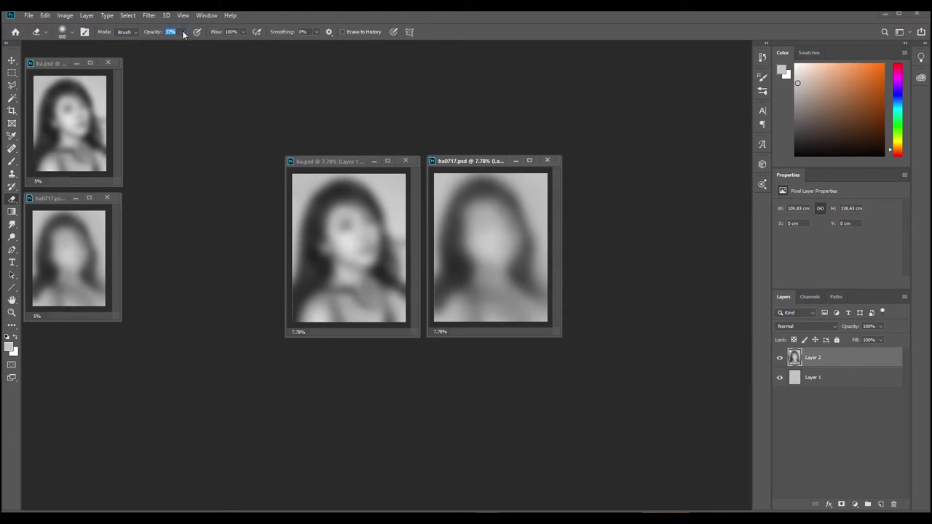
click(183, 33)
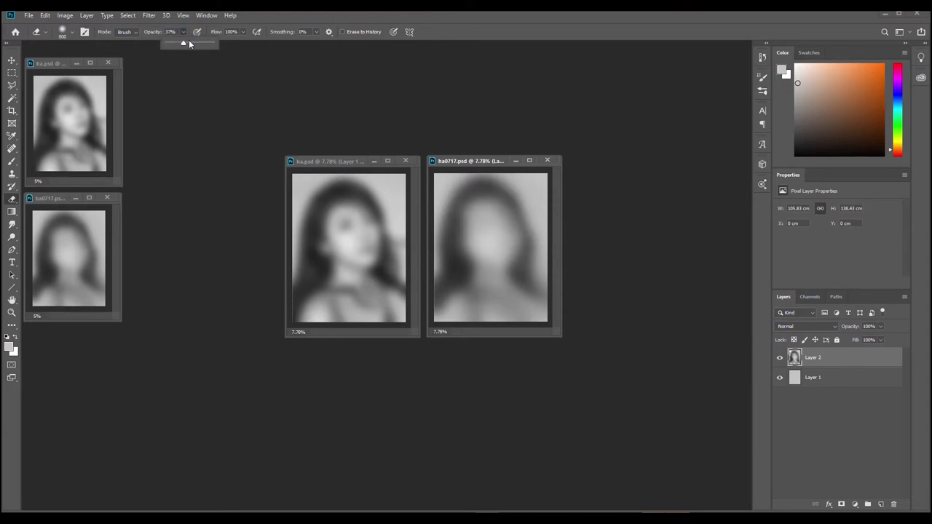
click(485, 32)
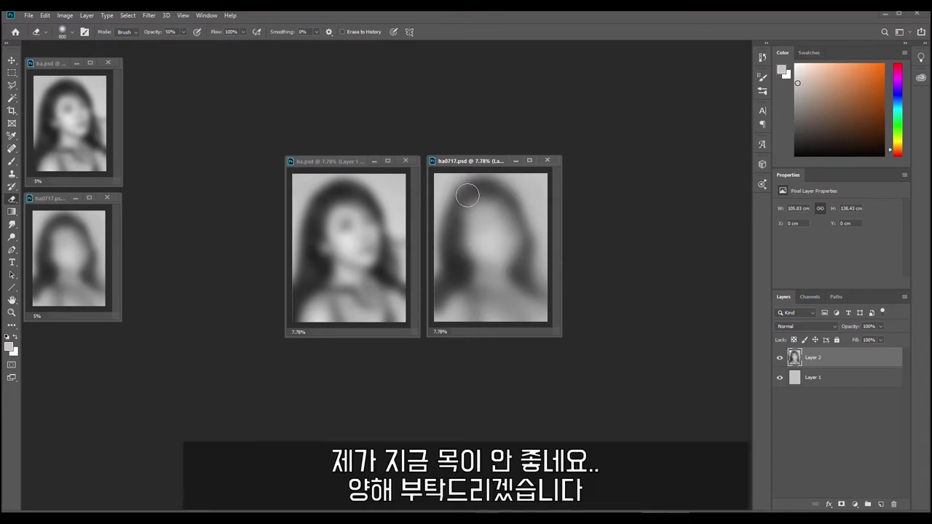
- Return to the Brush tool, sample the dark hair tone from the ha.psd reference, and enlarge the brush to 500 px
key(alt)
key(alt)
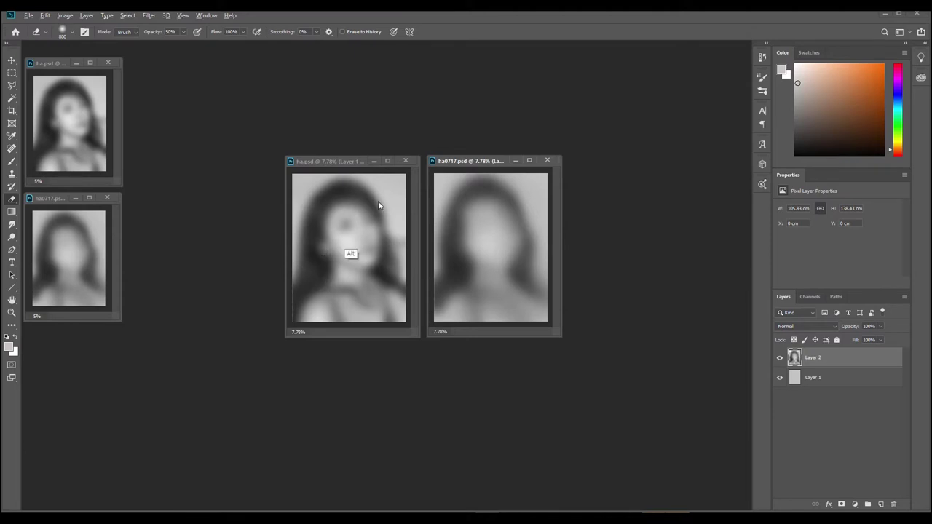
key(b)
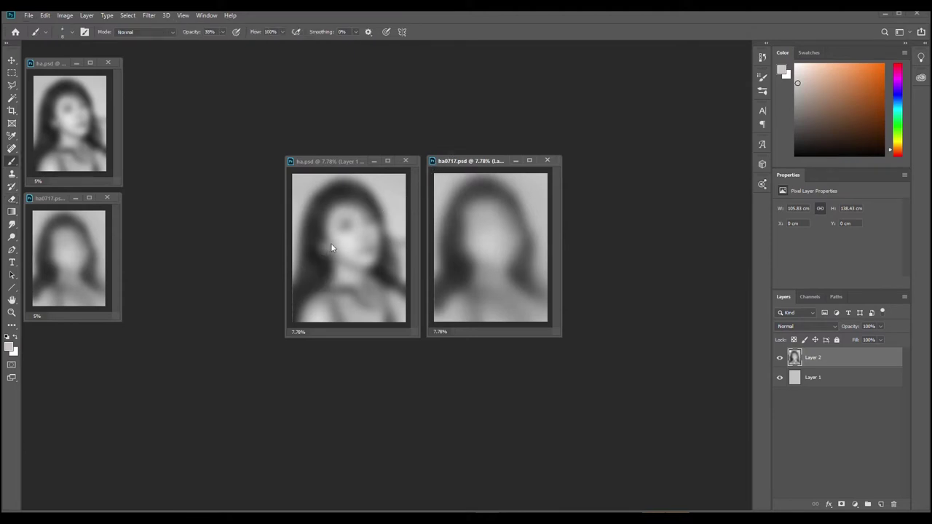
alt+click(330, 243)
key(alt)
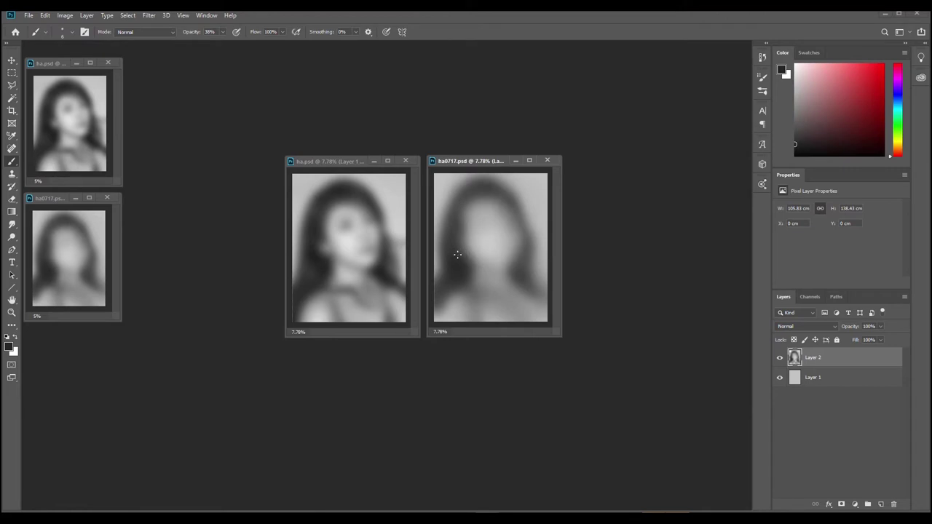
key(bracketright)
key(bracketright)
key(bracketright)
key(bracketright)
key(bracketright)
key(bracketright)
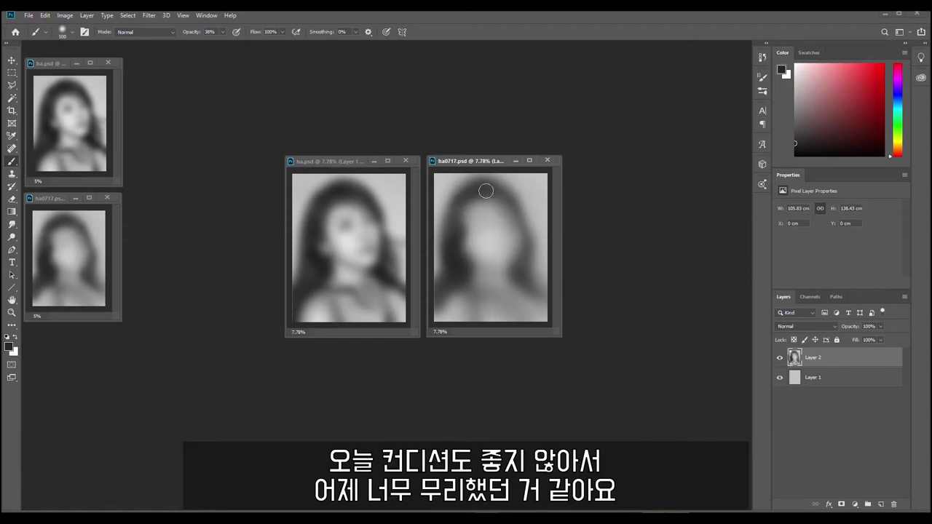
- Darken the hair left of the face and up toward the crown on Layer 2 with soft strokes
key(ctrl)
drag(453, 217, 454, 219)
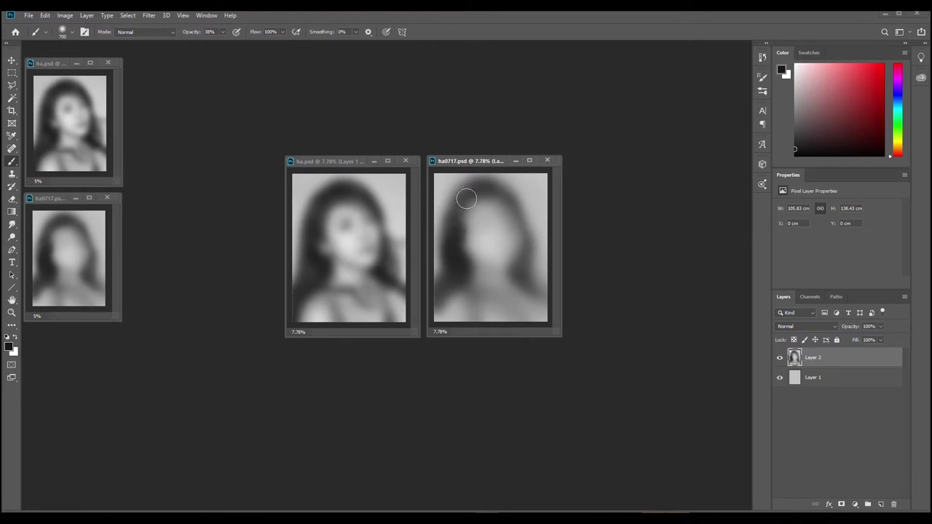
drag(474, 193, 463, 202)
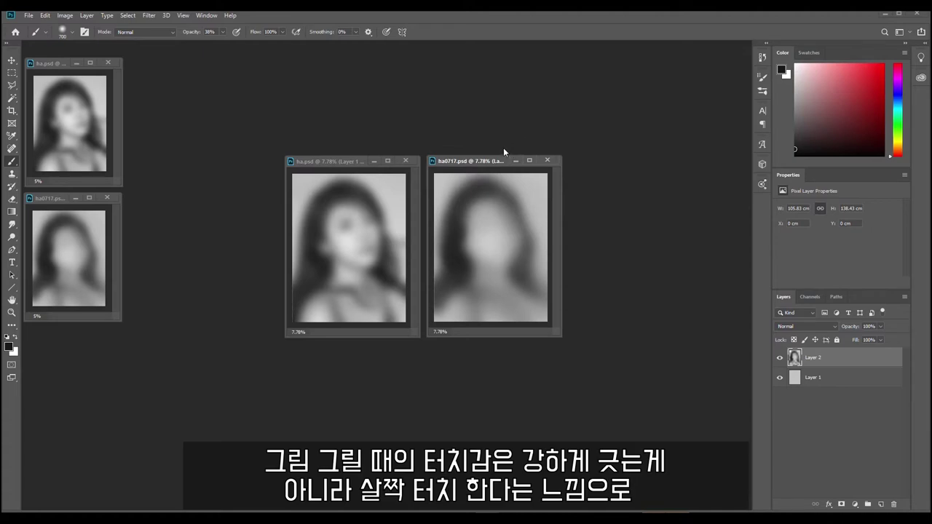
- Darken the hair right of the face down to the shoulder, undoing the stray stroke over the background
drag(519, 182, 537, 243)
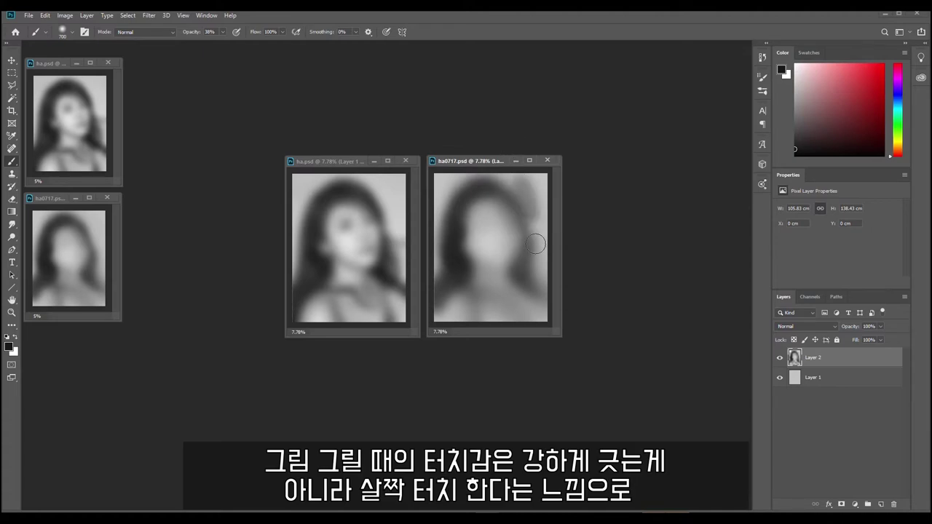
key(ctrl+z)
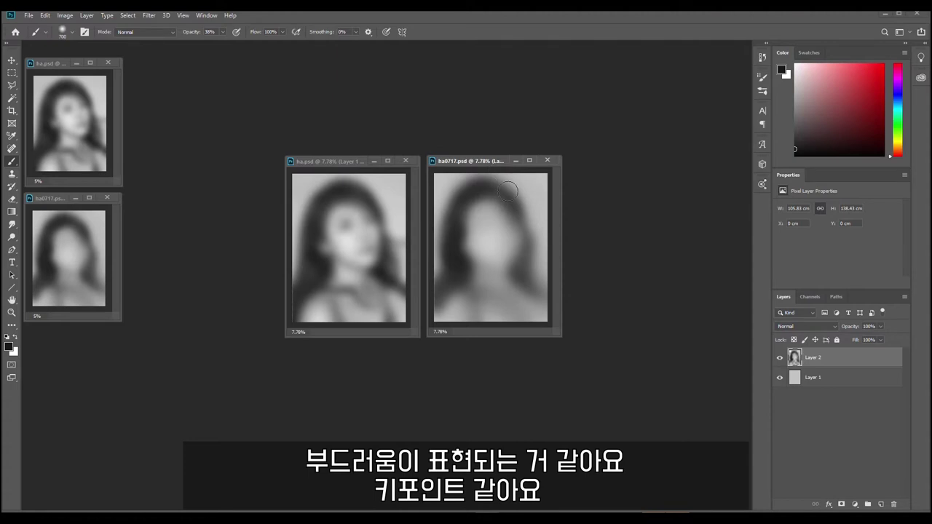
drag(517, 210, 526, 233)
key(ctrl)
drag(526, 231, 522, 277)
key(ctrl+z)
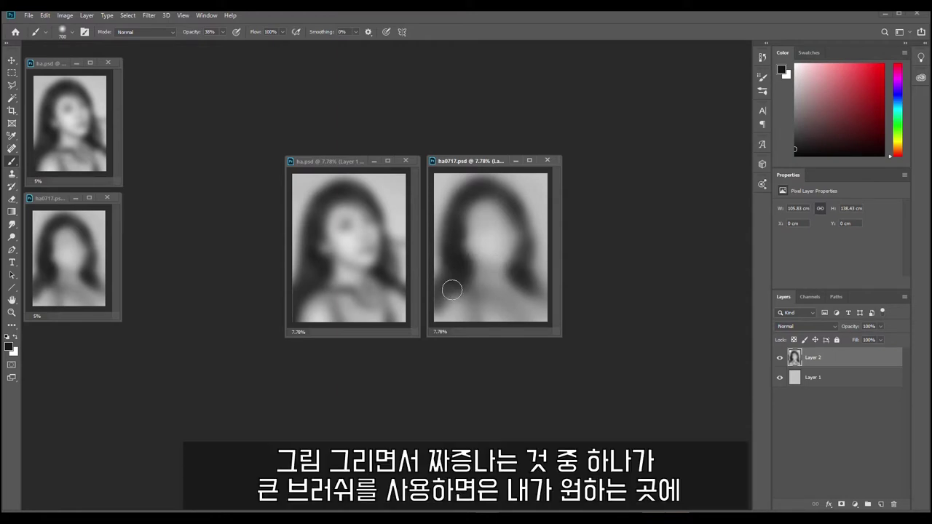
key(ctrl)
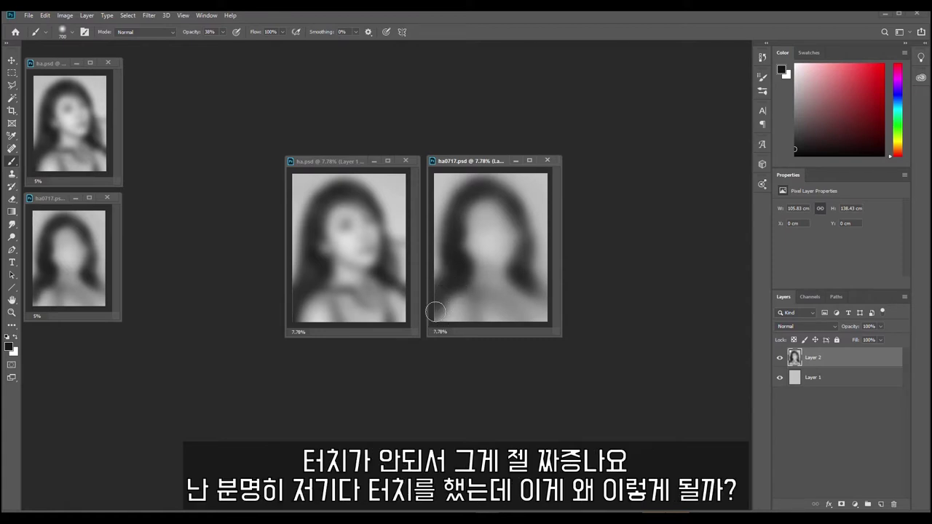
- Paint a dark shadow from the lower right hair across the chest, undoing and redoing the first strokes
mouse_move(523, 281)
mouse_down()
mouse_move(546, 299)
mouse_move(533, 320)
mouse_up()
key(ctrl+z)
drag(520, 279, 531, 321)
key(ctrl+z)
drag(520, 287, 531, 325)
mouse_move(523, 284)
mouse_down()
mouse_move(536, 327)
mouse_move(510, 280)
mouse_move(472, 270)
mouse_move(469, 284)
mouse_move(498, 292)
mouse_move(484, 296)
mouse_move(501, 297)
mouse_move(485, 291)
mouse_move(495, 304)
mouse_move(487, 284)
mouse_move(511, 300)
mouse_move(488, 301)
mouse_move(510, 303)
mouse_move(499, 297)
mouse_move(514, 311)
mouse_move(479, 327)
mouse_move(473, 319)
mouse_up()
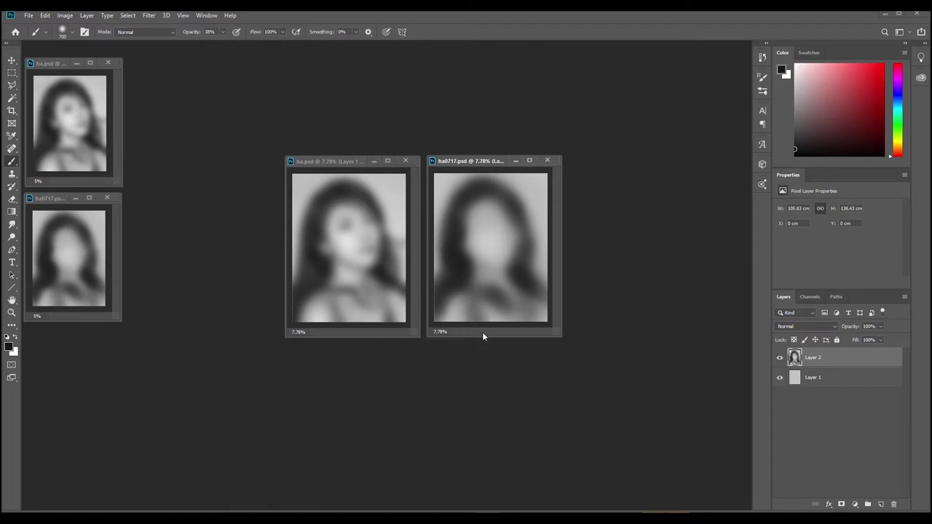
- Sample mid-grey tones from the reference and soften the left edge of the face at the cheek
alt+click(327, 310)
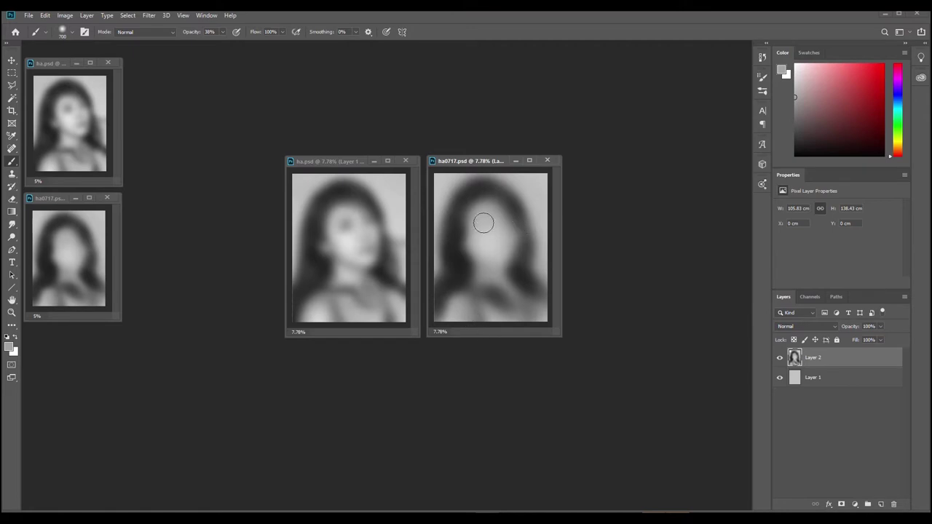
key(alt)
alt+click(314, 221)
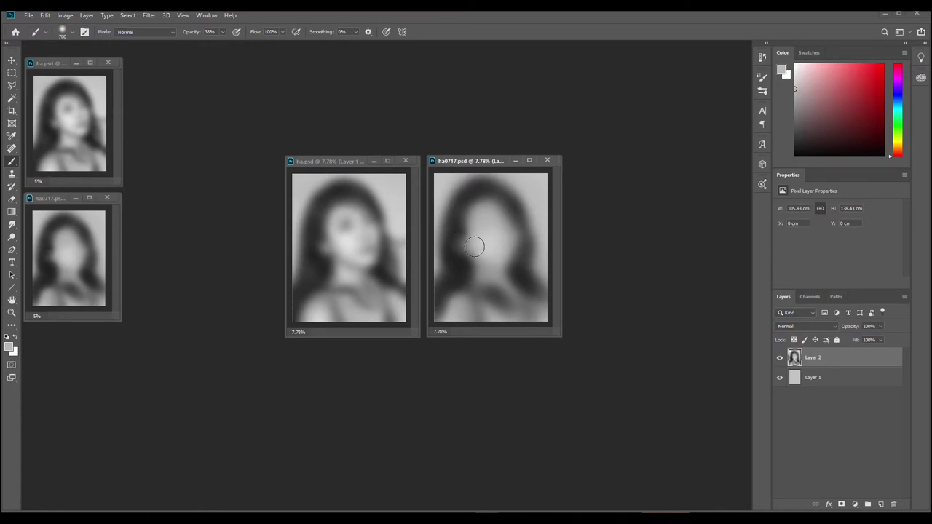
key(ctrl)
key(ctrl)
drag(468, 253, 474, 250)
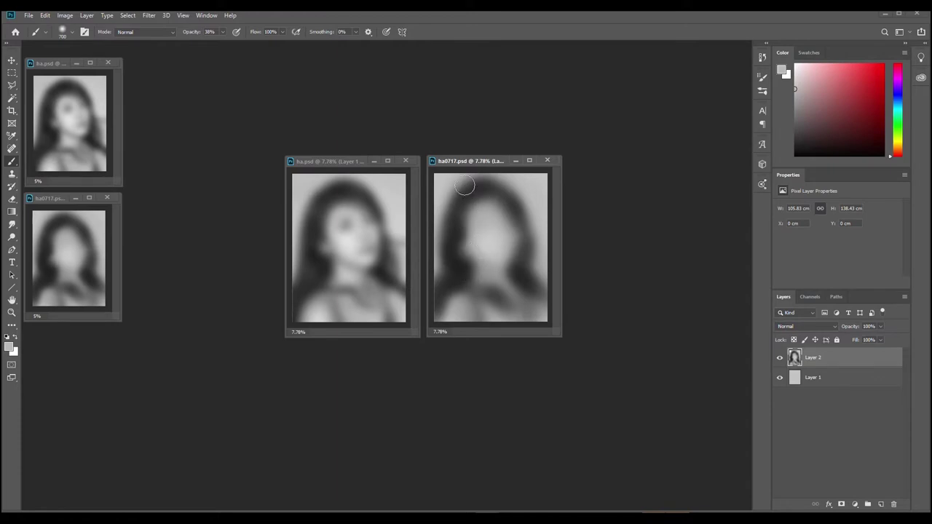
- Sample the light skin tone from the reference face and brighten the forehead, cheeks and neck, undoing unwanted strokes
alt+click(352, 225)
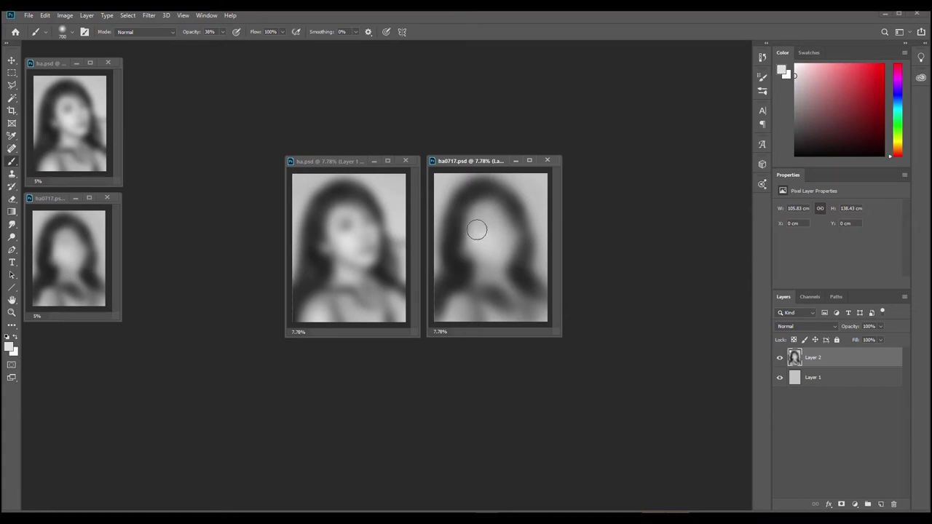
key(ctrl)
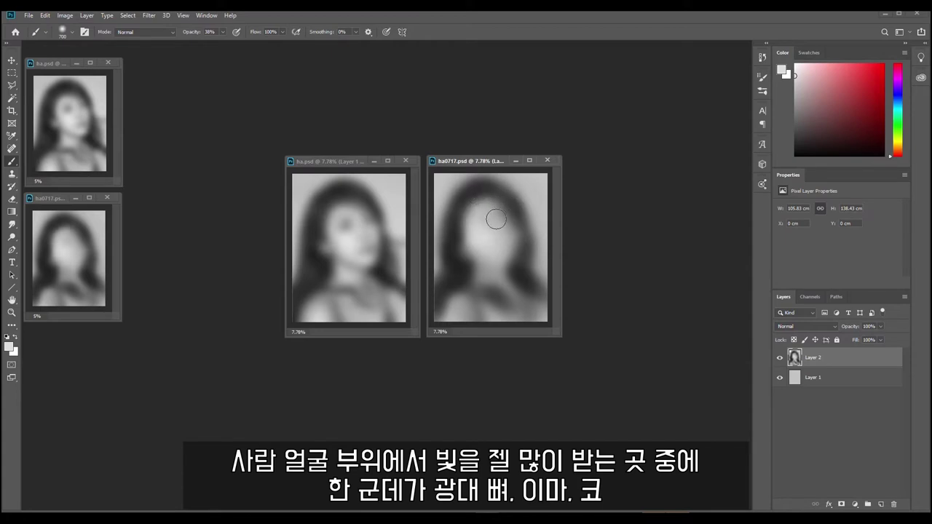
key(ctrl+z)
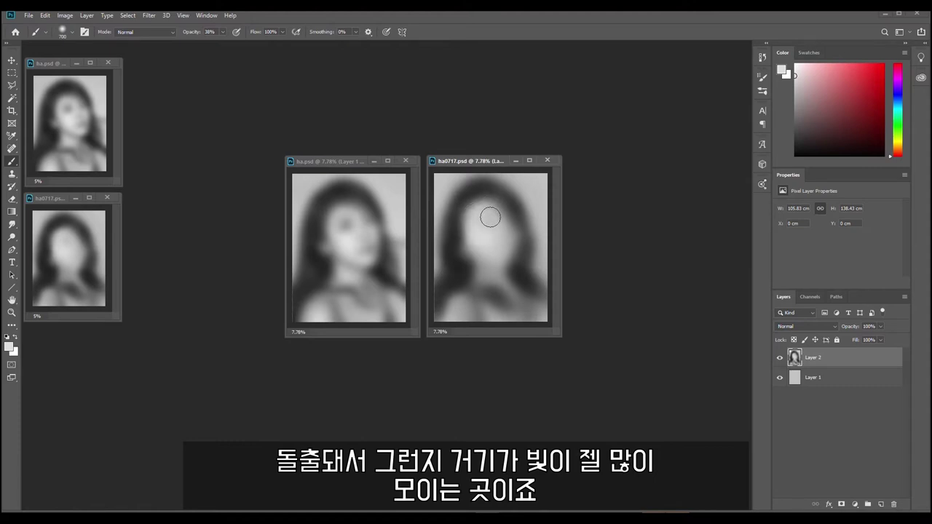
mouse_move(496, 225)
mouse_down()
mouse_move(515, 256)
mouse_move(511, 248)
mouse_move(507, 264)
mouse_move(509, 255)
mouse_move(485, 252)
mouse_move(507, 259)
mouse_move(493, 254)
mouse_move(506, 260)
mouse_move(479, 282)
mouse_move(484, 273)
mouse_move(495, 281)
mouse_move(484, 285)
mouse_move(487, 275)
mouse_move(499, 282)
mouse_move(478, 283)
mouse_move(503, 286)
mouse_move(495, 312)
mouse_up()
key(ctrl+z)
key(ctrl+z)
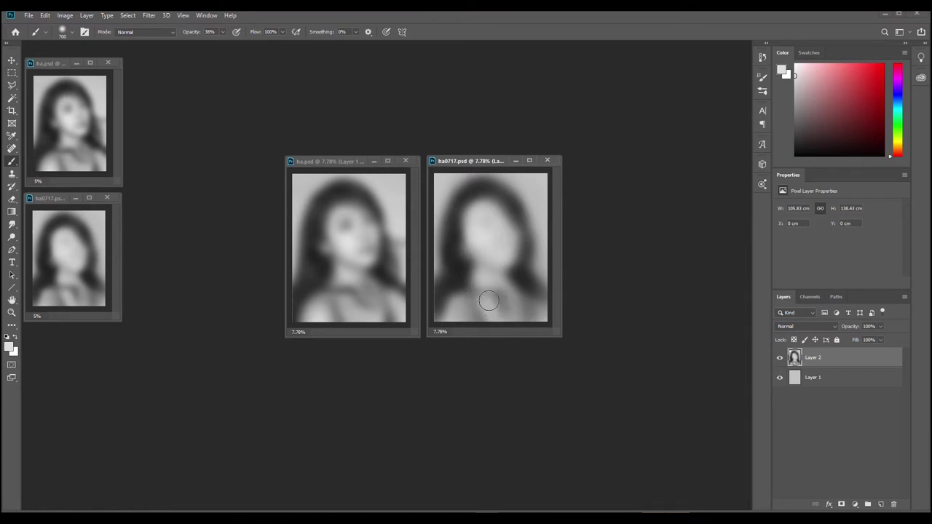
- Rework the dark collarbone shadow and lighten the chest and left shoulder with skin tones sampled from the two faces
key(x)
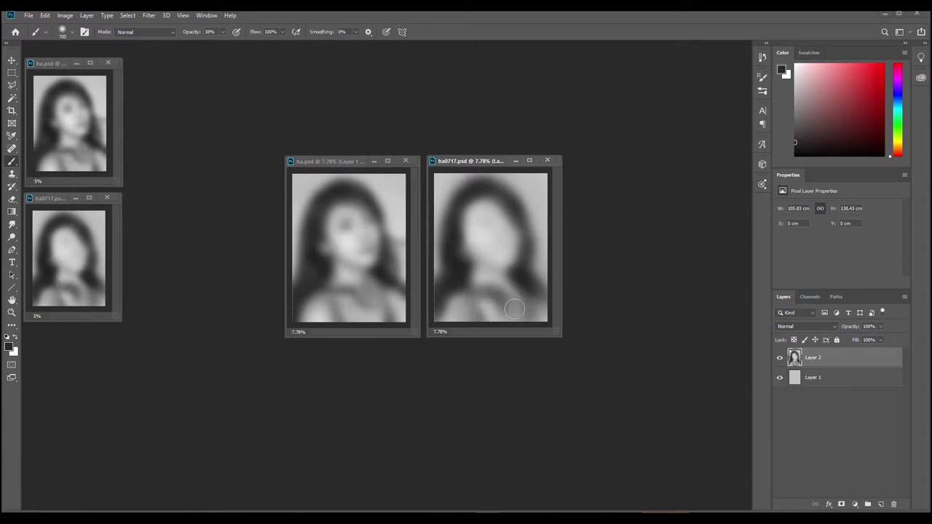
alt+click(489, 249)
drag(483, 300, 507, 315)
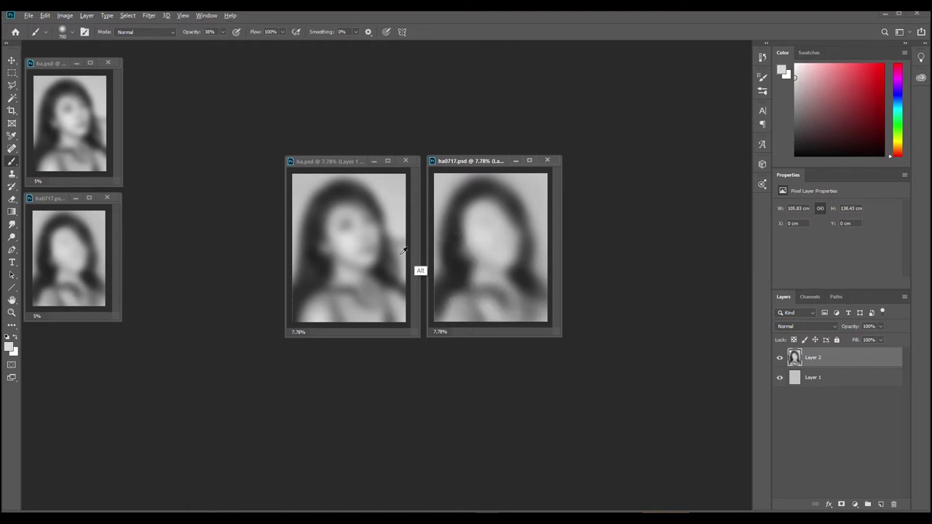
alt+click(346, 240)
drag(456, 306, 464, 316)
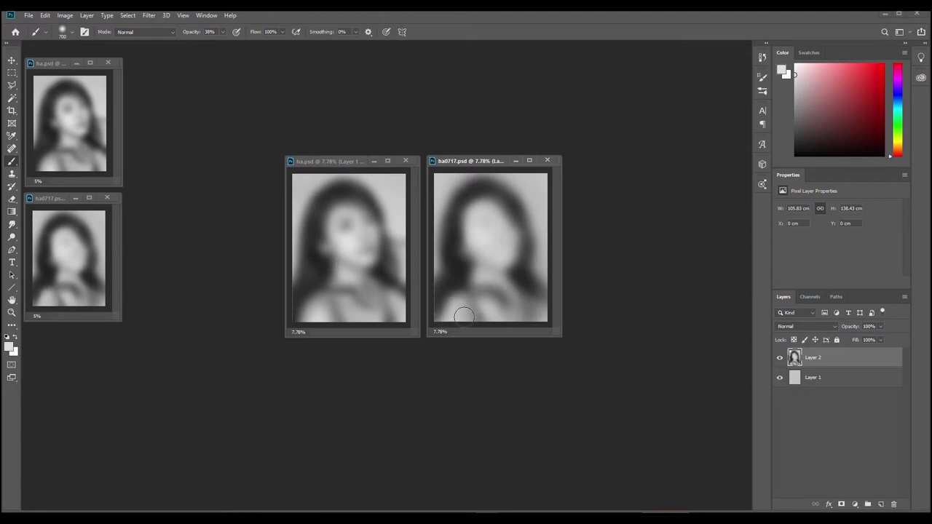
- Sample a light grey and the dark hair tone, and paint a soft dark spot for the left eye
alt+click(495, 209)
mouse_move(500, 216)
mouse_down()
mouse_move(485, 210)
mouse_move(497, 211)
mouse_up()
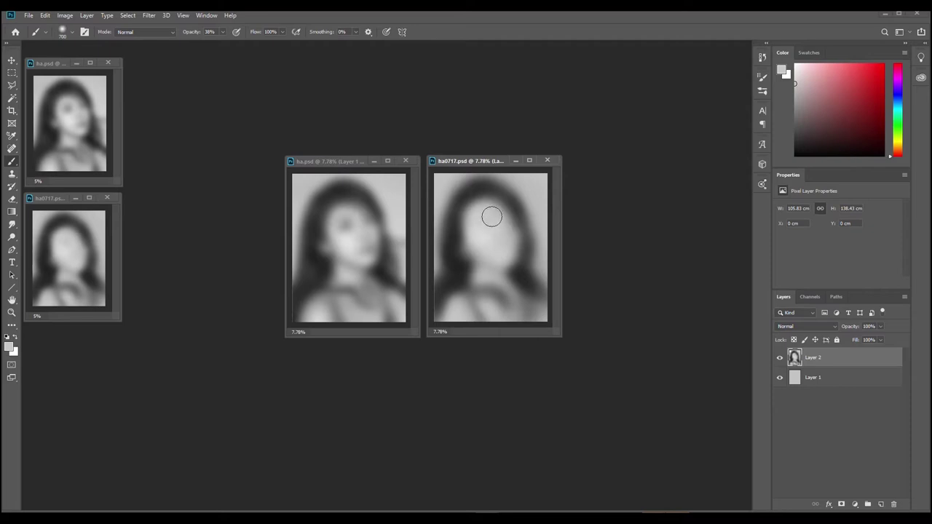
alt+click(480, 197)
drag(485, 225, 495, 219)
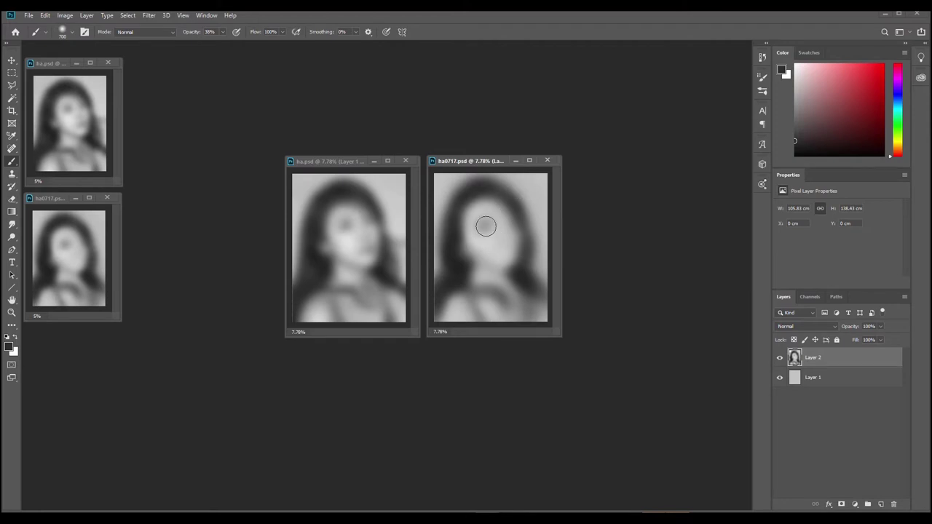
- Refine the hair edge beside the left cheek and shade the right side of the face with sampled hair and skin tones
alt+click(467, 247)
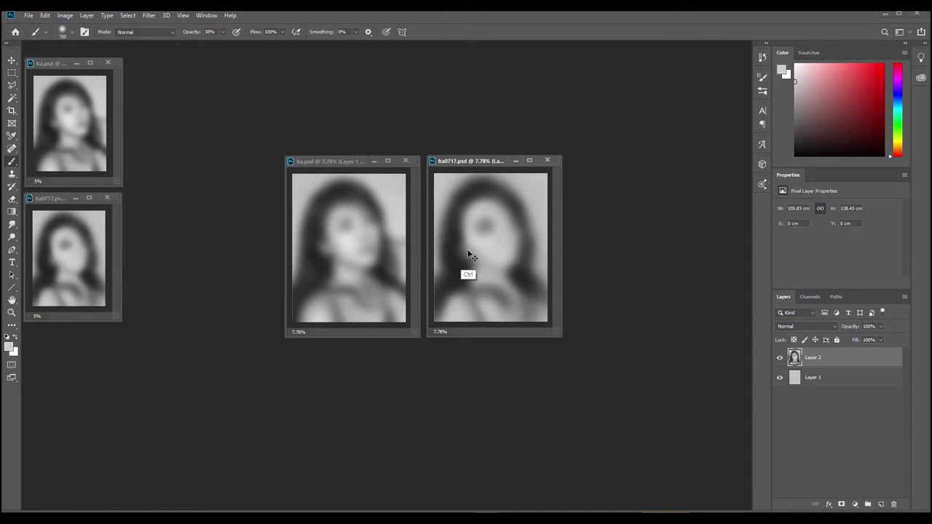
alt+click(456, 242)
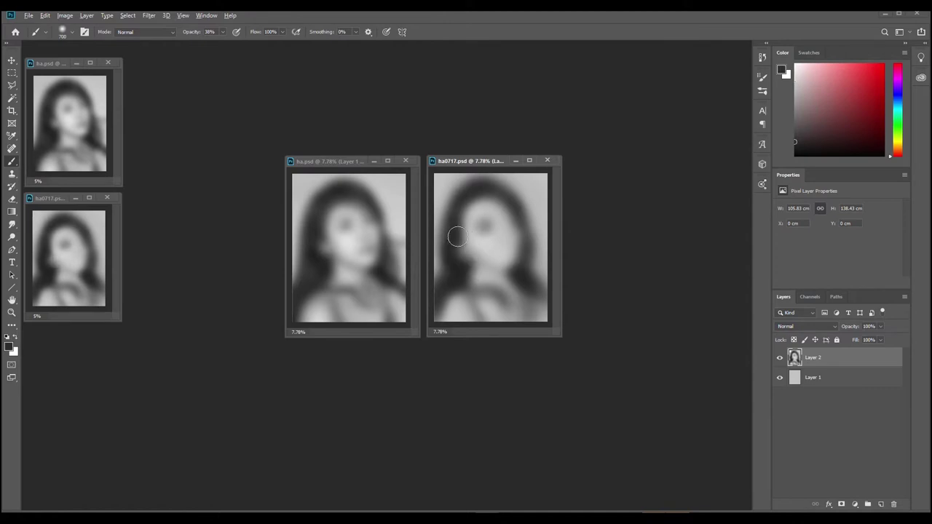
alt+click(492, 192)
key(alt)
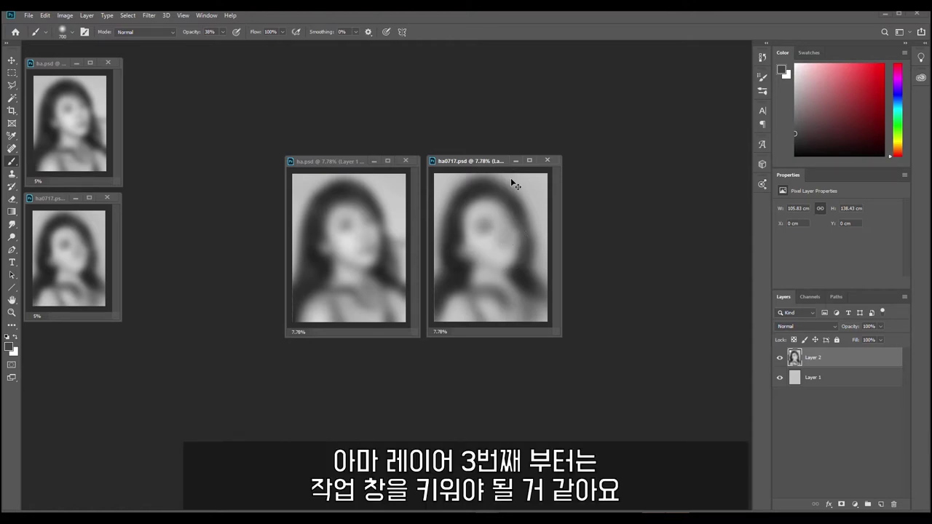
alt+click(485, 242)
alt+click(486, 247)
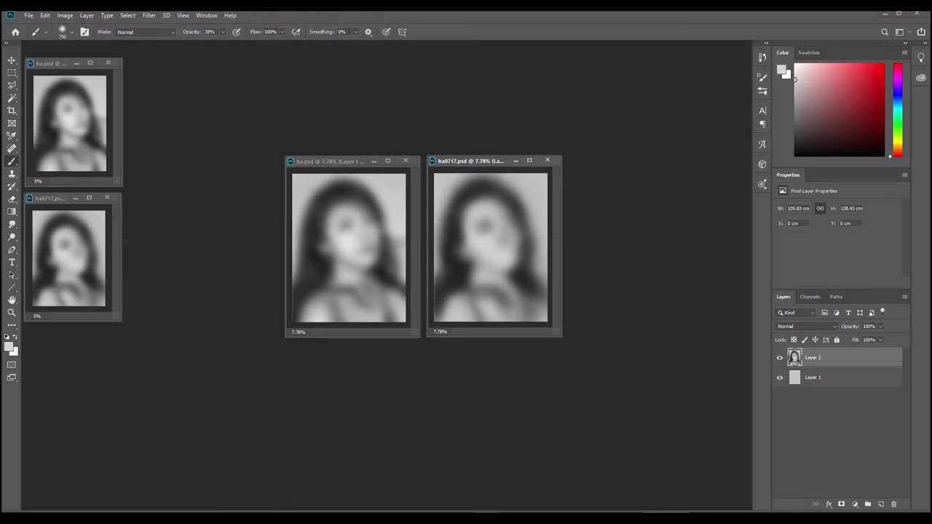
- Sample background greys to clean the outer edge of the hair, undoing the stroke along the top of the head
click(410, 442)
alt+click(511, 178)
drag(507, 179, 486, 172)
key(ctrl+z)
key(ctrl)
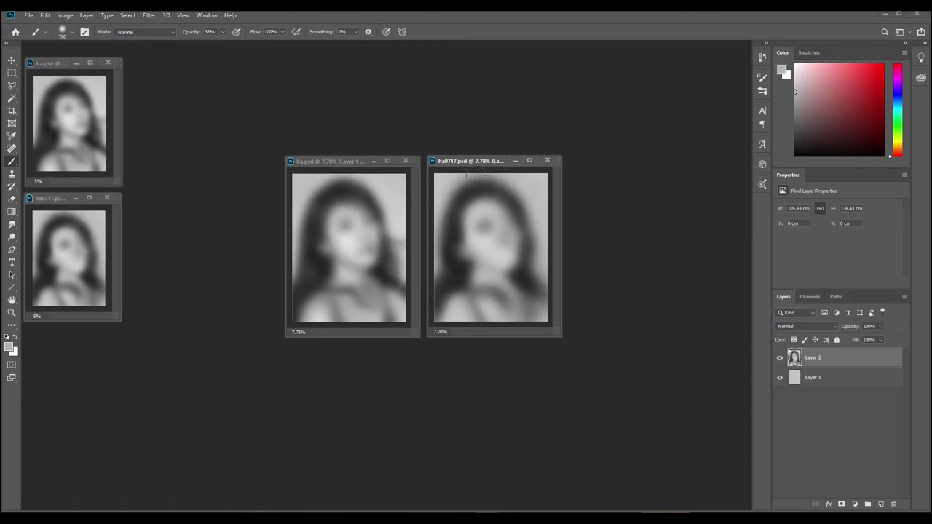
key(alt)
alt+click(465, 248)
alt+click(532, 213)
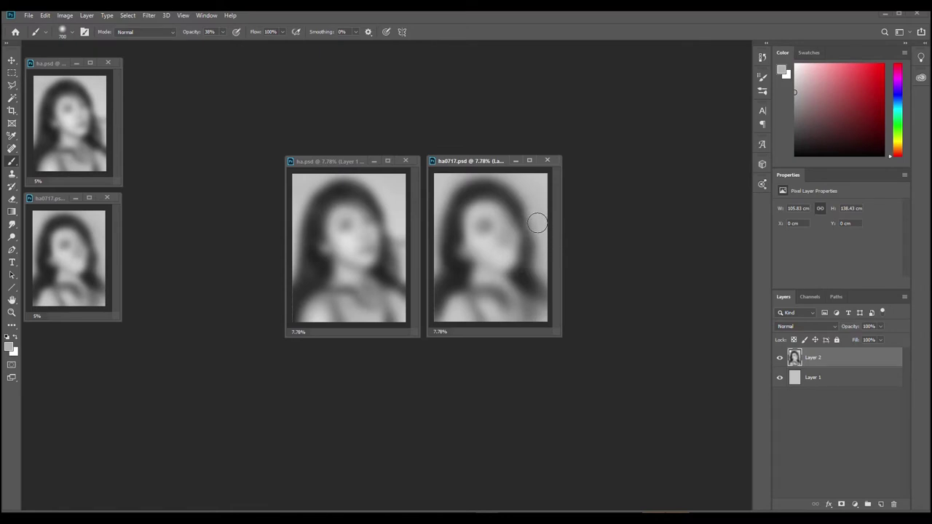
- Sample light skin tones from the face and brighten the cheeks, nose area and chin
alt+click(491, 241)
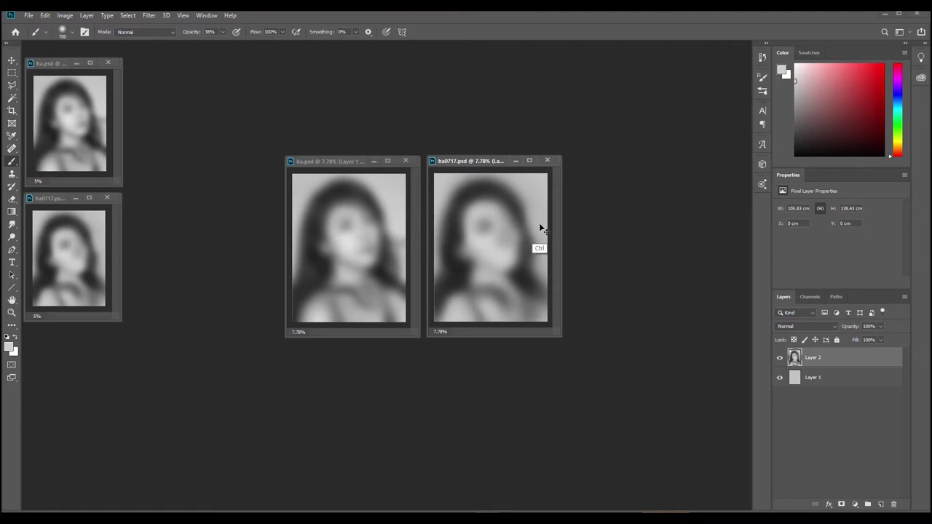
mouse_move(526, 193)
mouse_down()
mouse_move(536, 213)
mouse_move(520, 188)
mouse_move(521, 203)
mouse_move(485, 231)
mouse_move(491, 224)
mouse_up()
alt+click(480, 235)
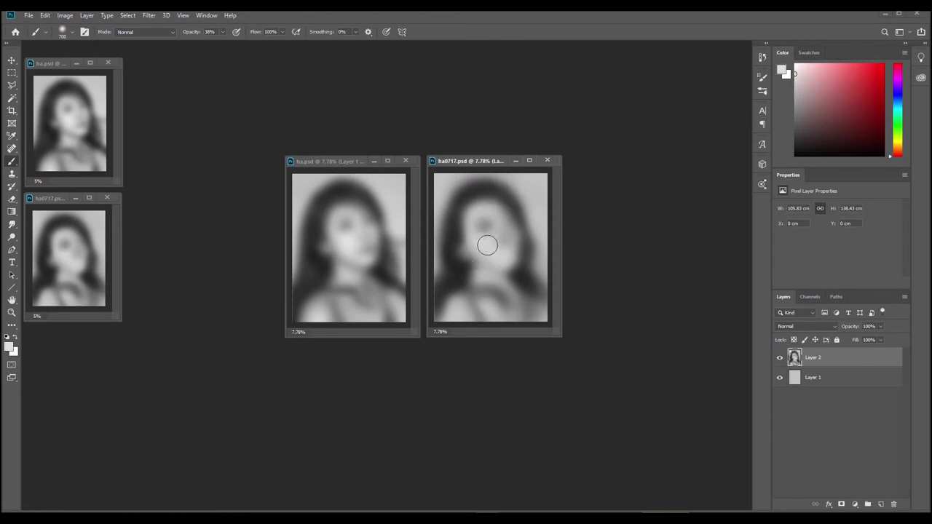
key(ctrl)
key(ctrl)
key(ctrl)
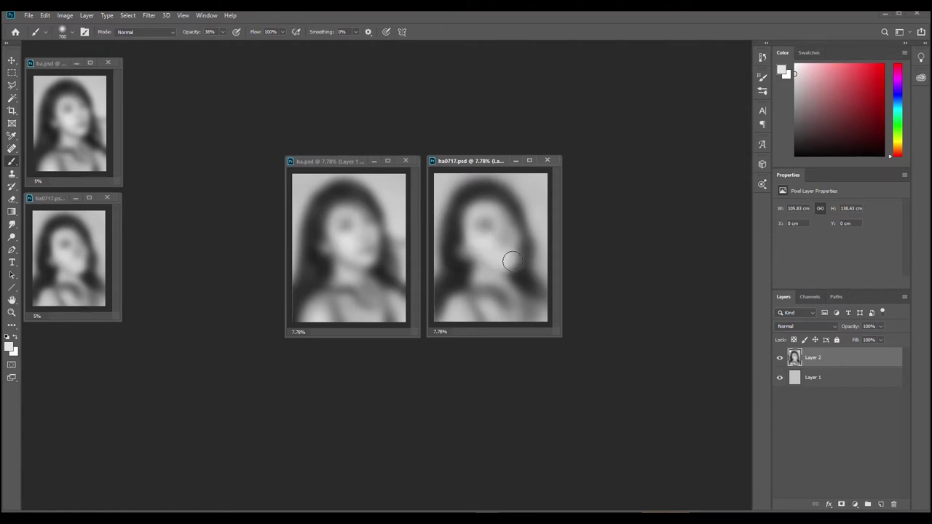
mouse_move(507, 257)
mouse_down()
mouse_move(497, 256)
mouse_move(504, 241)
mouse_move(510, 257)
mouse_up()
- Reshape the lower right hair with sampled background and dark tones, and lighten the right shoulder with a skin tone
alt+click(542, 255)
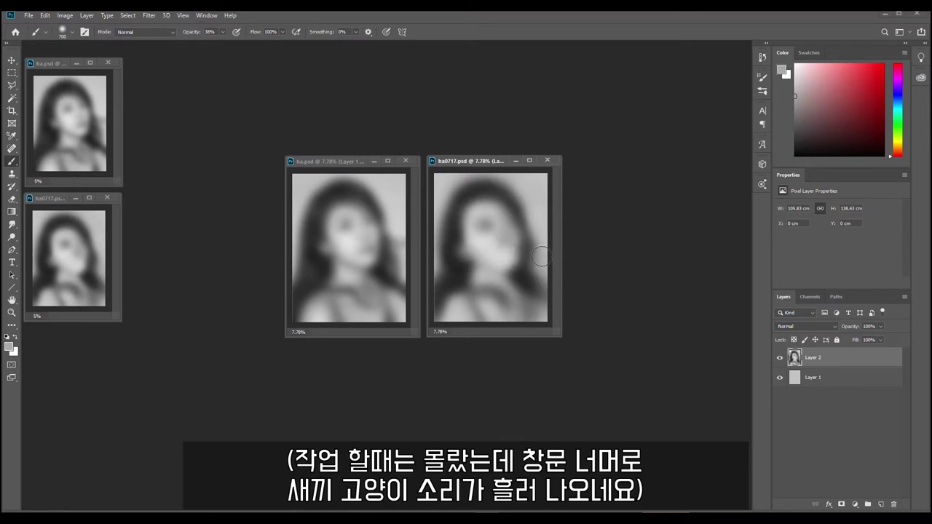
key(ctrl)
alt+click(526, 302)
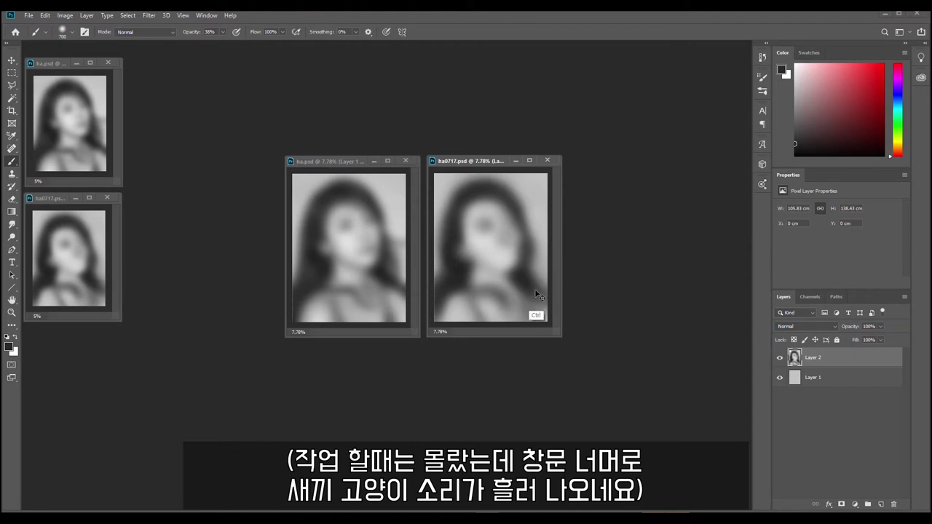
alt+click(541, 265)
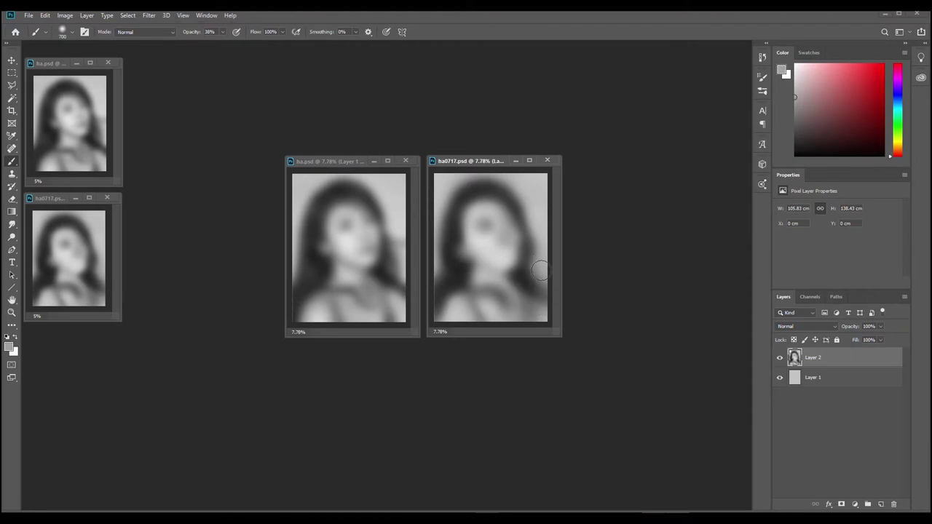
drag(524, 270, 538, 273)
alt+click(524, 294)
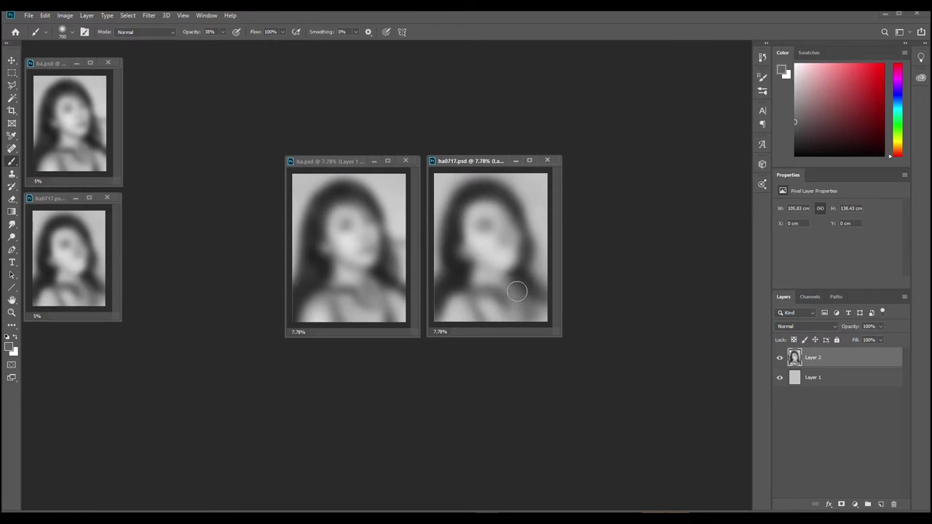
alt+click(498, 249)
mouse_move(545, 310)
mouse_down()
mouse_move(536, 298)
mouse_move(539, 316)
mouse_move(529, 287)
mouse_move(544, 315)
mouse_up()
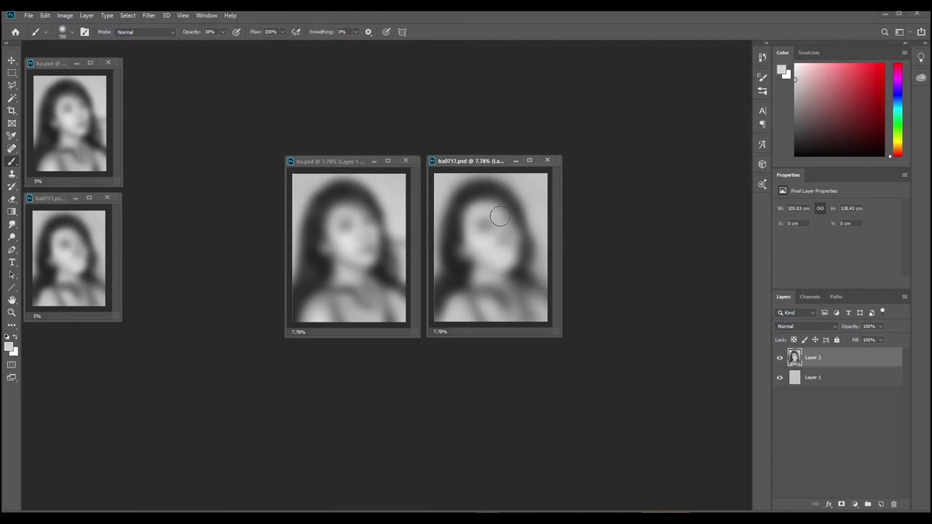
- Try sampled tones on the left cheek and the lower right hair, undoing the strokes
alt+click(512, 276)
mouse_move(474, 254)
mouse_down()
mouse_move(504, 270)
mouse_move(471, 234)
mouse_up()
key(ctrl+z)
key(ctrl+z)
key(ctrl+z)
alt+click(451, 254)
mouse_move(520, 266)
mouse_down()
mouse_move(512, 276)
mouse_move(524, 270)
mouse_move(531, 281)
mouse_up()
key(ctrl+z)
key(ctrl+z)
key(ctrl+z)
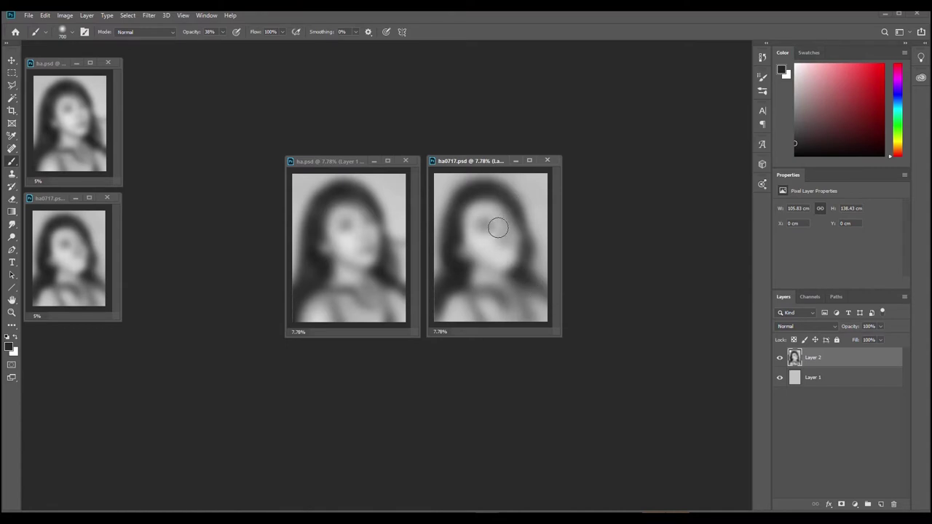
- Reduce the brush size to 500 and rework the light skin around the eyes, undoing unwanted strokes
key(x)
key(ctrl+z)
alt+click(485, 238)
key(ctrl)
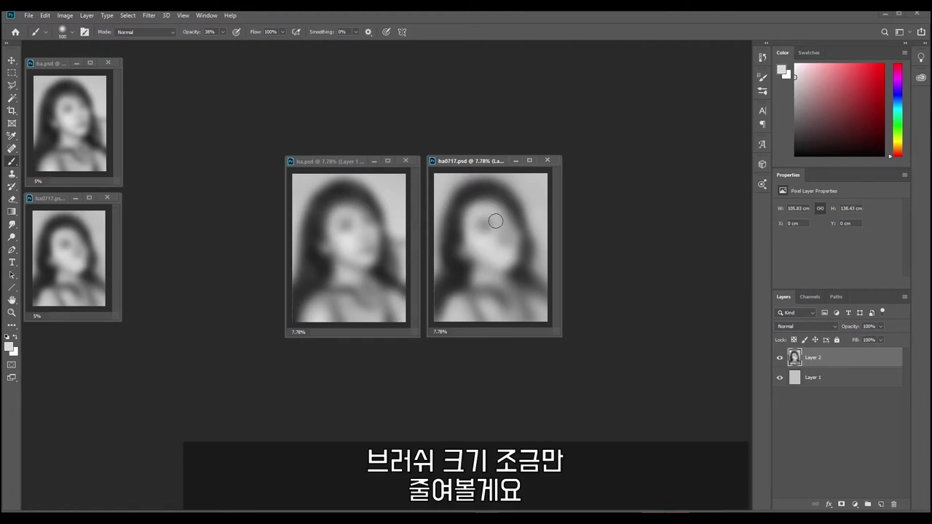
key(ctrl+z)
key(ctrl+z)
key(ctrl+z)
key(ctrl+z)
key(x)
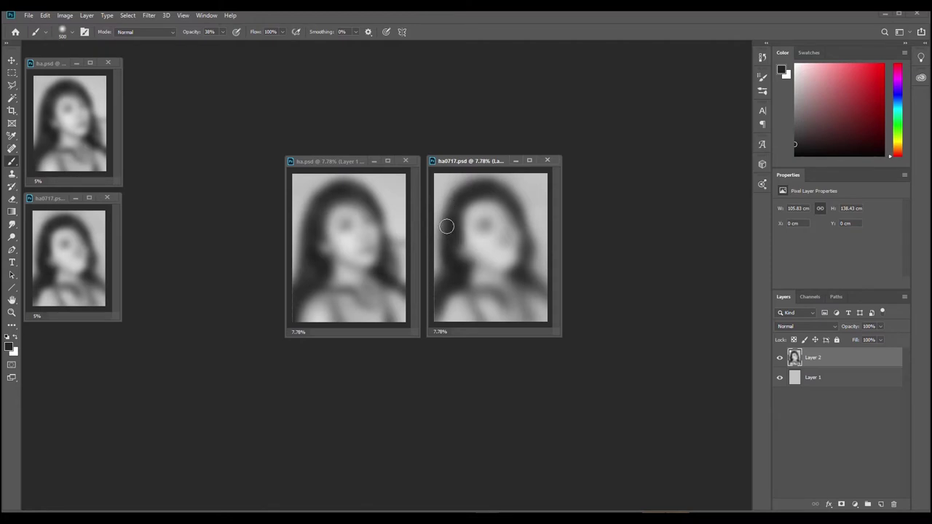
- Touch the left ear area, undo the unwanted dab, and deepen the lower left hair with sampled dark tones
key(x)
click(458, 252)
click(463, 250)
key(ctrl+z)
key(x)
alt+click(438, 248)
mouse_move(443, 274)
mouse_down()
mouse_move(452, 279)
mouse_move(446, 265)
mouse_move(456, 274)
mouse_move(445, 265)
mouse_move(453, 280)
mouse_up()
alt+click(443, 281)
- Repaint the background beside the right hair with a sampled grey and darken the hair next to the jaw
alt+click(537, 234)
drag(540, 243, 545, 273)
alt+click(539, 252)
alt+click(480, 190)
drag(527, 265, 525, 264)
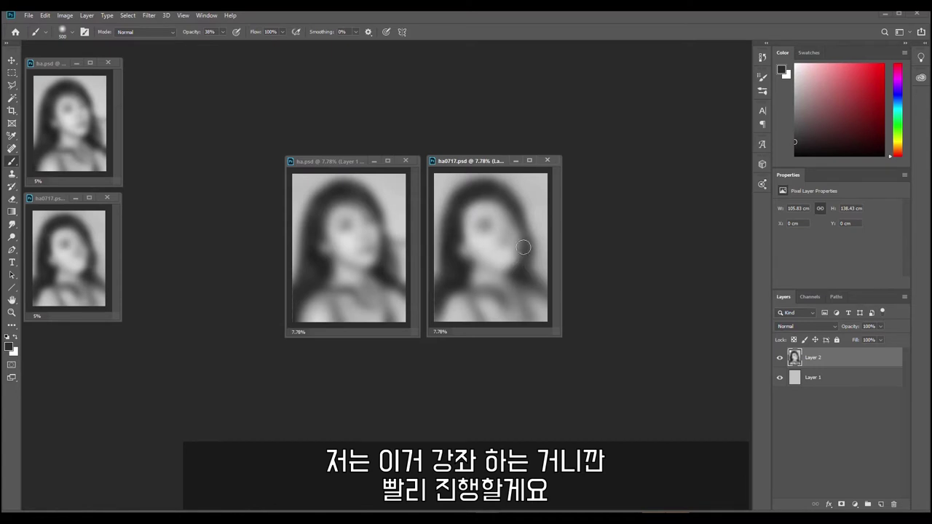
- Blend the jaw, face and upper chest with tones sampled from the cheek, hair edge and collarbone
alt+click(466, 262)
alt+click(524, 269)
alt+click(481, 237)
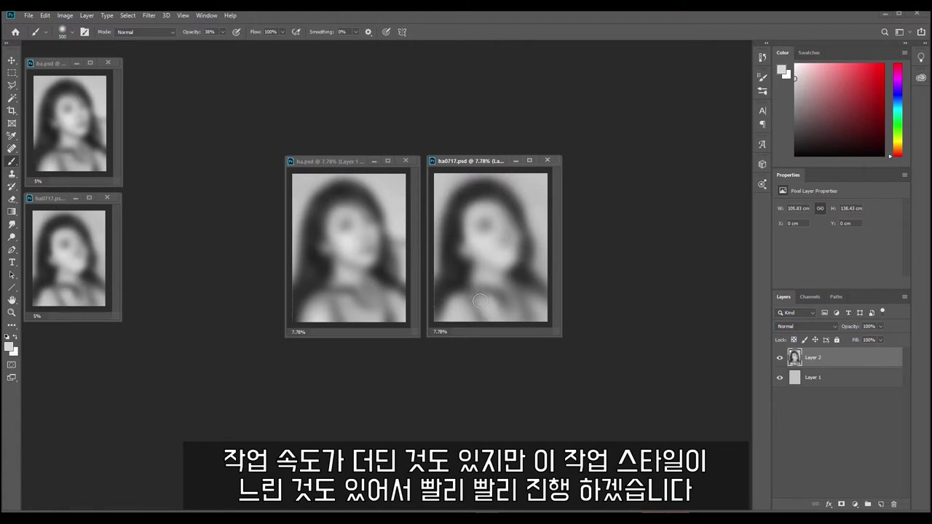
alt+click(477, 301)
alt+click(489, 297)
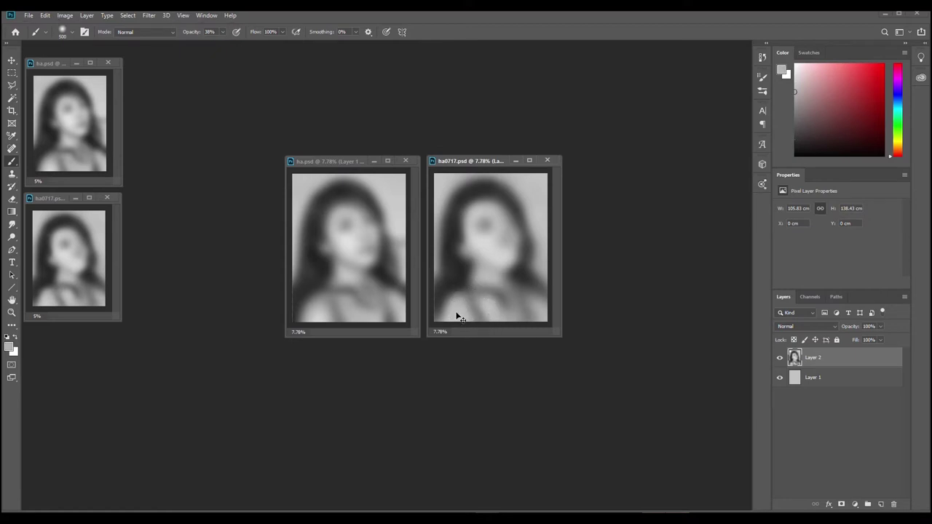
- Choose a near-white colour and highlight the forehead and left shoulder, undoing the excess shoulder stroke
click(794, 70)
key(ctrl)
drag(464, 312, 460, 331)
key(ctrl+z)
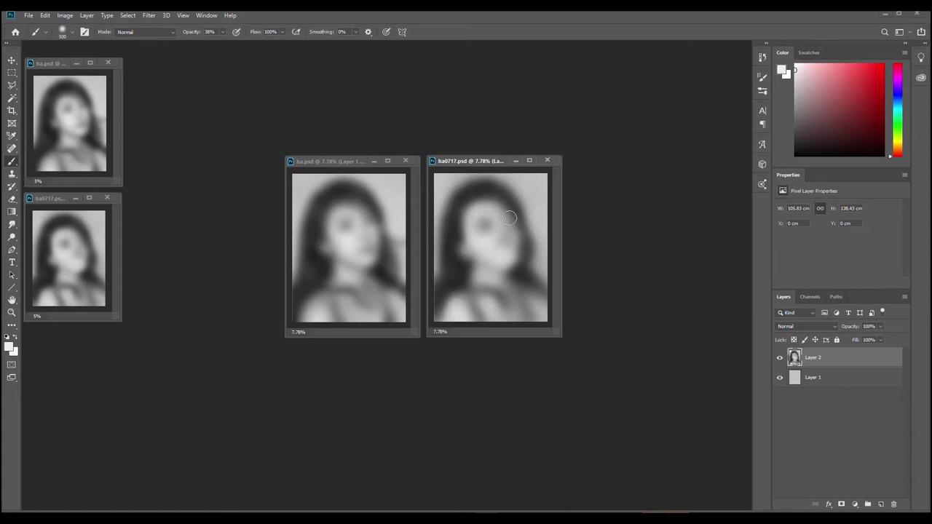
- Try repainting the jawline and chin with a sampled tone, undoing the strokes
alt+click(512, 264)
key(ctrl+z)
drag(474, 253, 504, 271)
key(ctrl+z)
key(ctrl+z)
key(ctrl+z)
- Trim the right hair edge with a sampled background grey, undoing the darker stroke painted over it
alt+click(545, 235)
mouse_move(534, 263)
mouse_down()
mouse_move(536, 237)
mouse_move(537, 256)
mouse_up()
alt+click(539, 254)
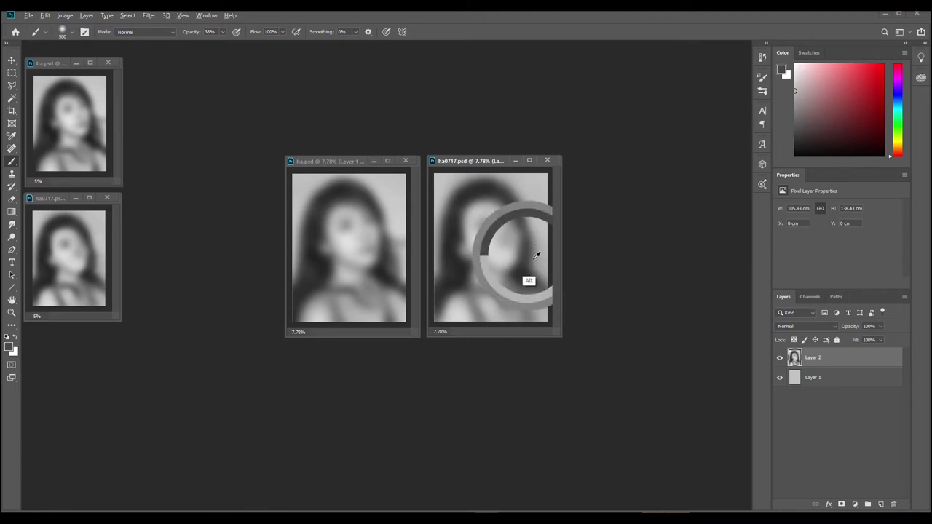
drag(531, 253, 535, 280)
key(ctrl+z)
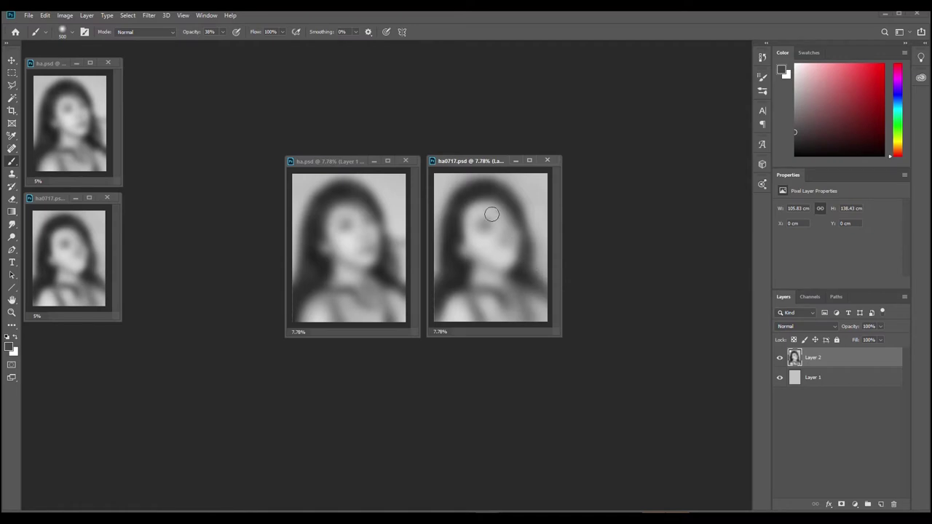
- Try reshading the right cheek and mouth area with sampled skin tones, undoing the strokes
alt+click(485, 243)
alt+click(511, 202)
drag(500, 252, 512, 246)
key(ctrl+z)
key(ctrl+z)
key(ctrl+z)
alt+click(500, 237)
key(ctrl+z)
mouse_move(509, 243)
mouse_down()
mouse_move(513, 258)
mouse_move(506, 255)
mouse_up()
alt+click(506, 259)
key(ctrl+z)
key(ctrl+z)
- Smooth the skin at the centre of the face and the left cheek with light tones sampled nearby
alt+click(482, 238)
alt+click(489, 241)
mouse_move(485, 247)
mouse_down()
mouse_move(474, 241)
mouse_move(489, 254)
mouse_move(476, 231)
mouse_up()
alt+click(482, 249)
alt+click(488, 254)
- Soften the transition between the lower left hair and the shoulder with sampled dark and mid tones
alt+click(452, 272)
alt+click(464, 280)
drag(459, 270, 460, 293)
alt+click(462, 285)
- Blend the neck and collarbone shadow with grey tones sampled from the chest and neck
alt+click(490, 298)
alt+click(502, 299)
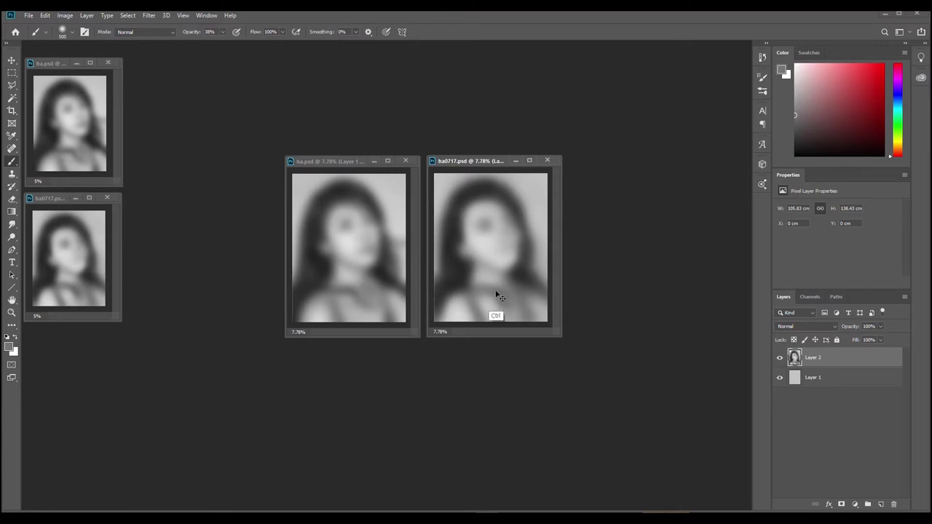
alt+click(495, 283)
alt+click(505, 293)
alt+click(491, 274)
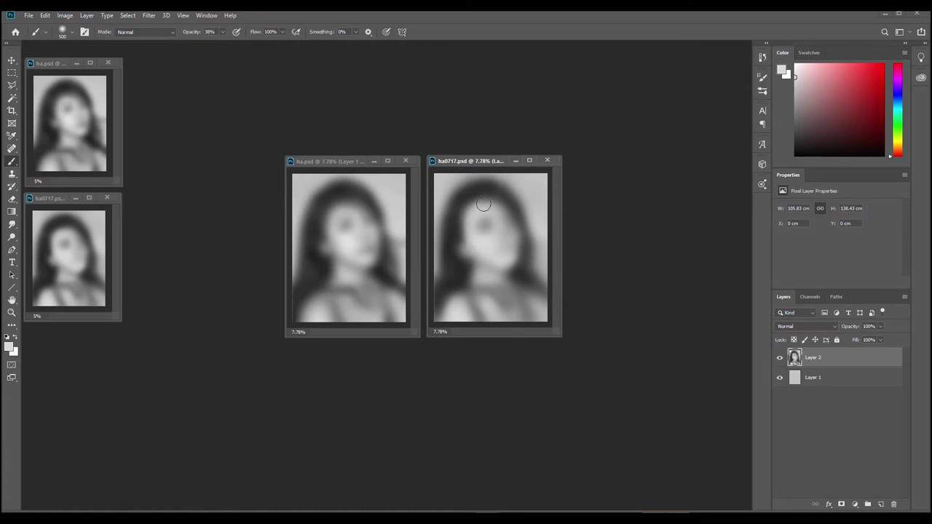
- Sample the light skin tone below the left eye and brighten the right side of the face
alt+click(483, 241)
click(510, 229)
key(ctrl)
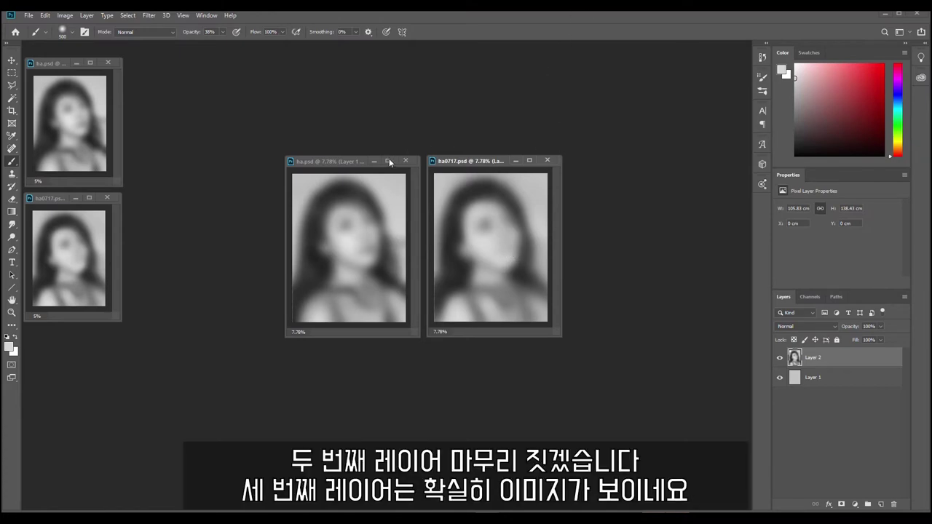
- Hide Layer 1 copy 9 in ha.psd and enlarge the reference window, zooming its image to 12.5%
click(337, 162)
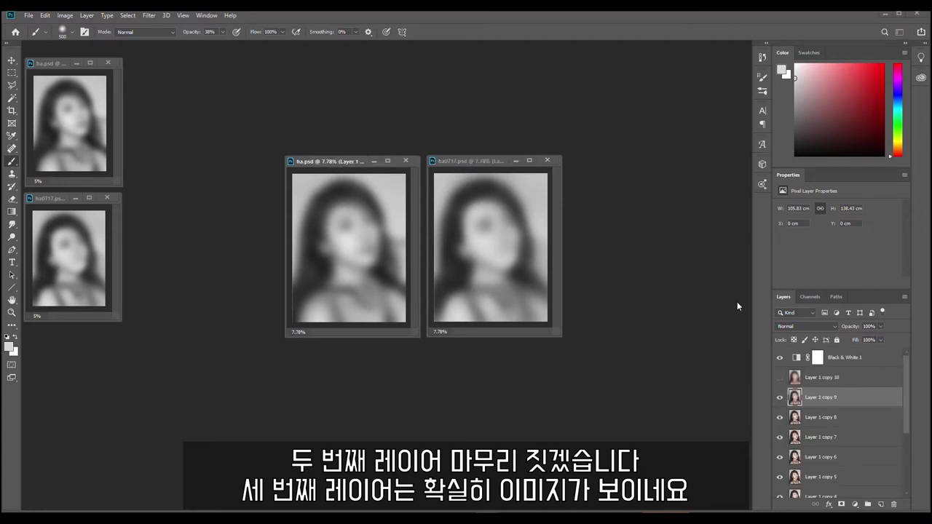
click(781, 398)
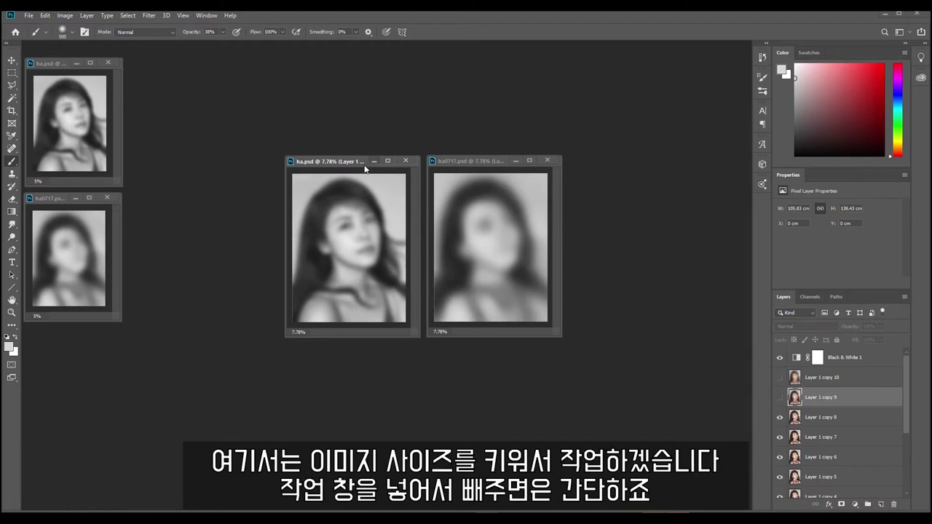
drag(283, 154, 222, 118)
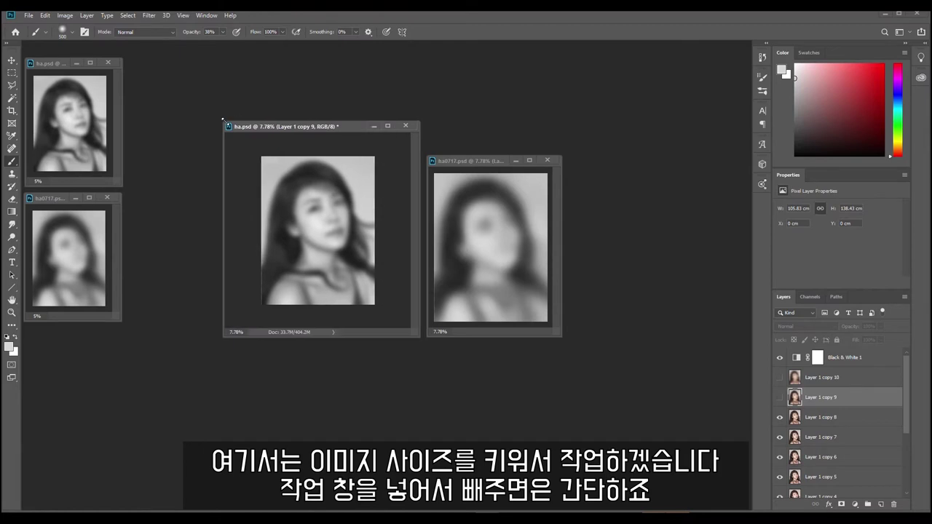
scroll(324, 188, up, 2)
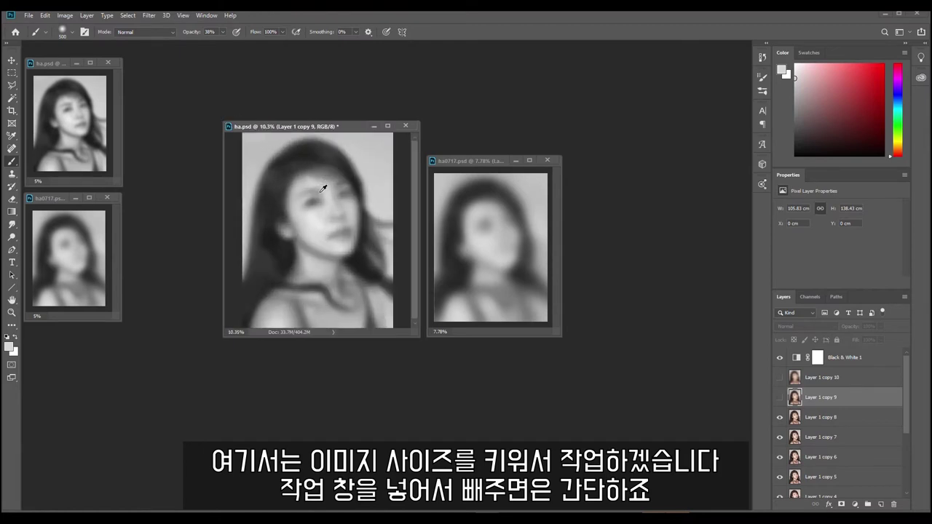
drag(413, 334, 419, 366)
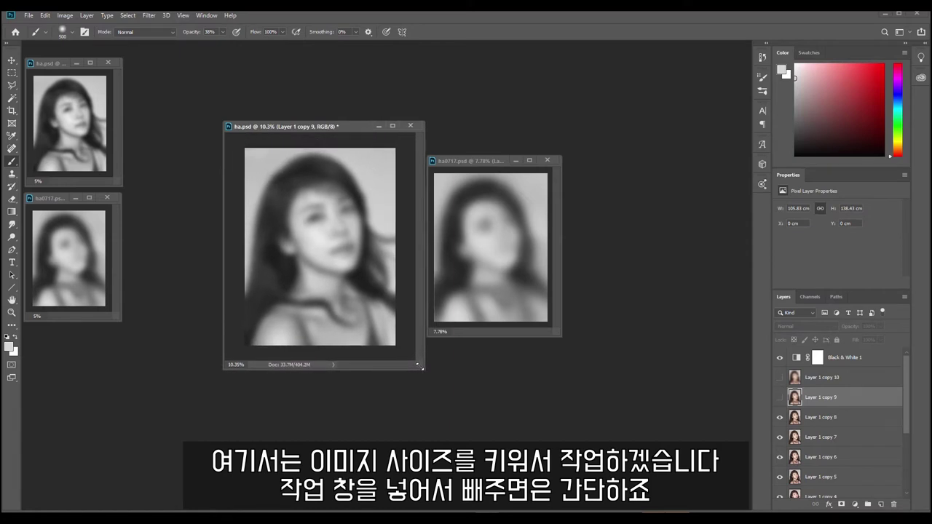
scroll(355, 297, up, 1)
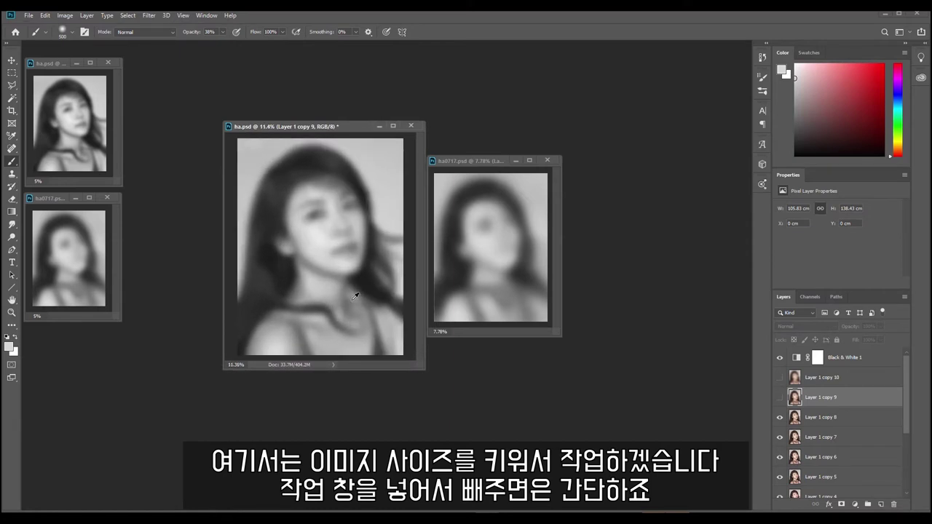
scroll(355, 297, up, 1)
drag(224, 118, 215, 104)
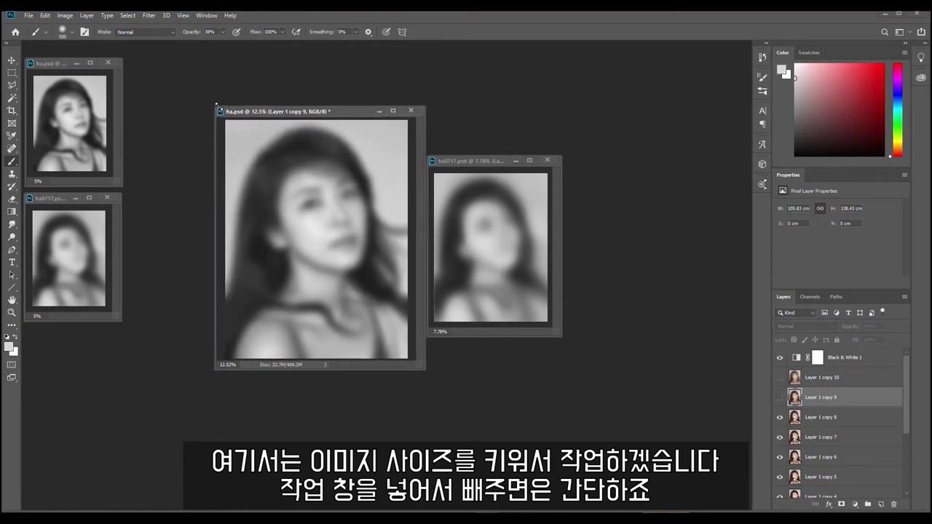
- Place the ha0717.psd window beside the reference, zoom its image to 12.5%, and add a new layer above Layer 2
drag(478, 161, 510, 114)
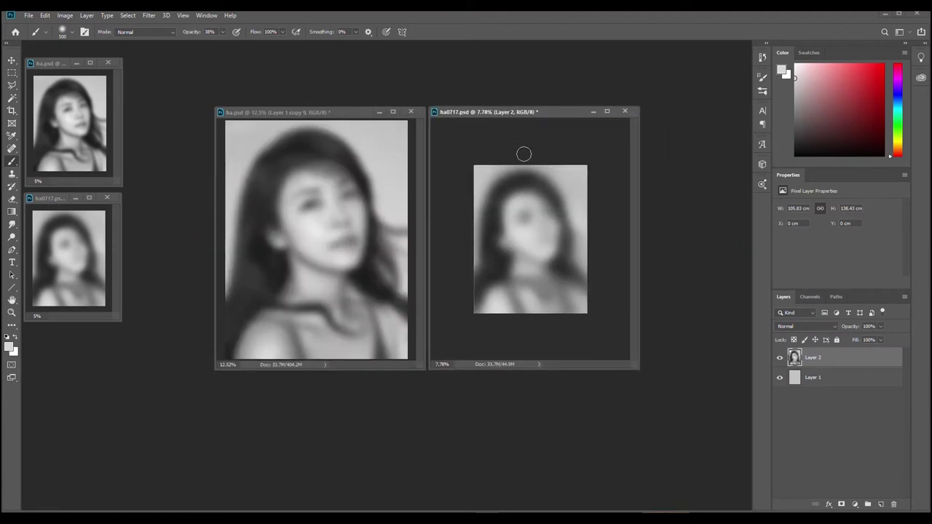
scroll(546, 236, up, 1)
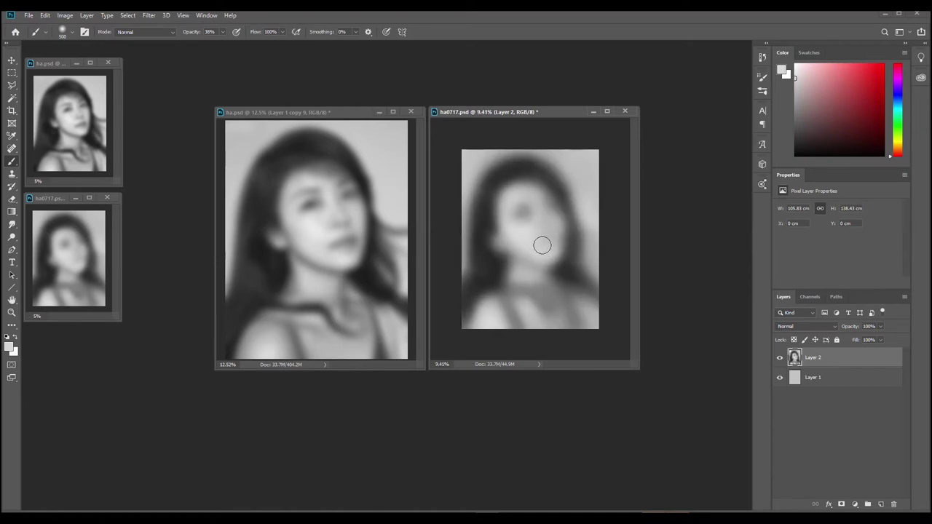
scroll(533, 244, up, 2)
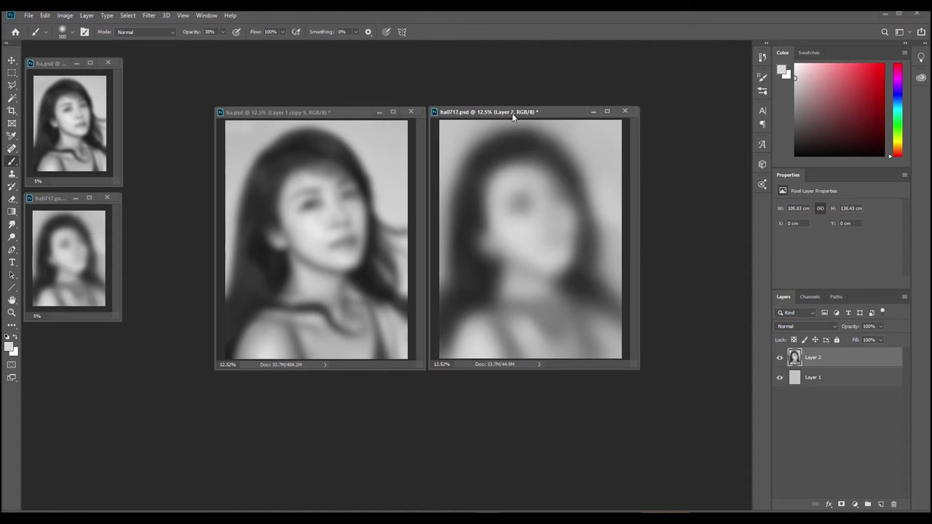
drag(514, 113, 513, 111)
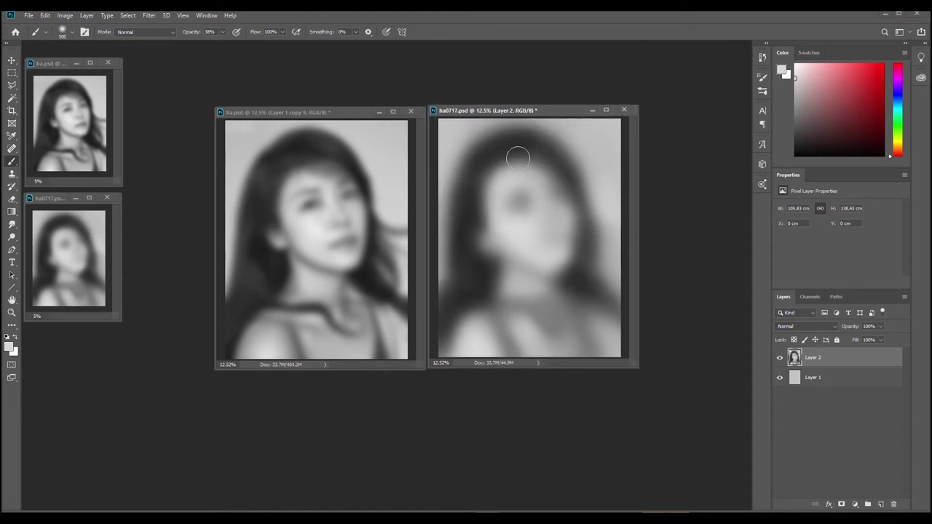
click(879, 505)
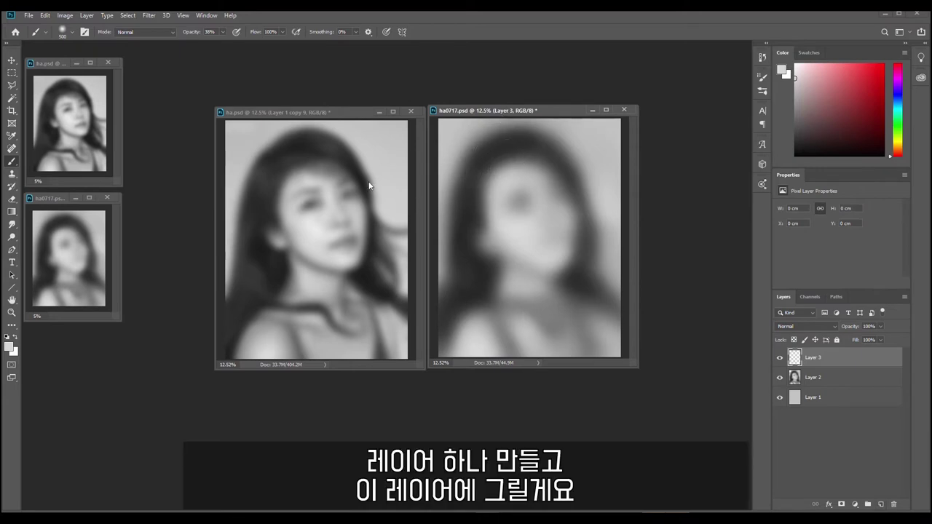
drag(500, 114, 502, 115)
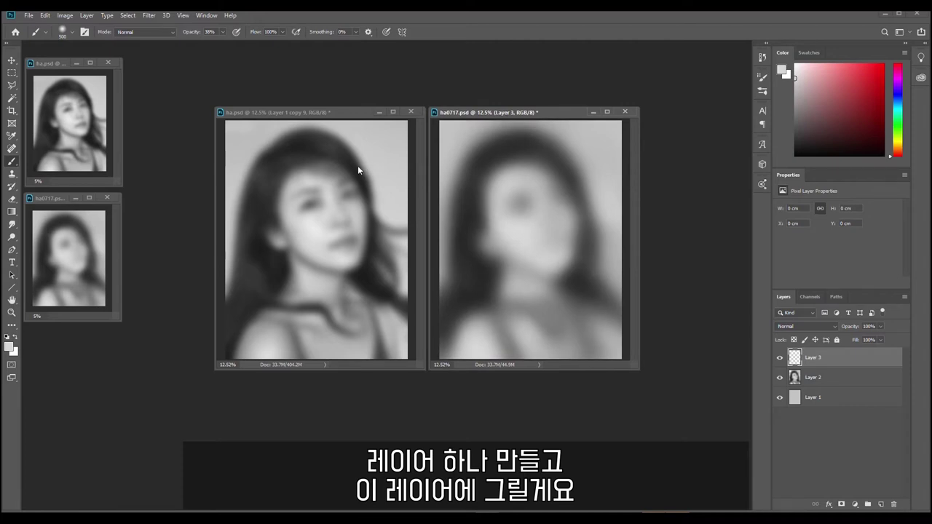
- Sample the dark hair tone from the reference and paint the hair over the forehead with a 200 px brush
alt+click(300, 143)
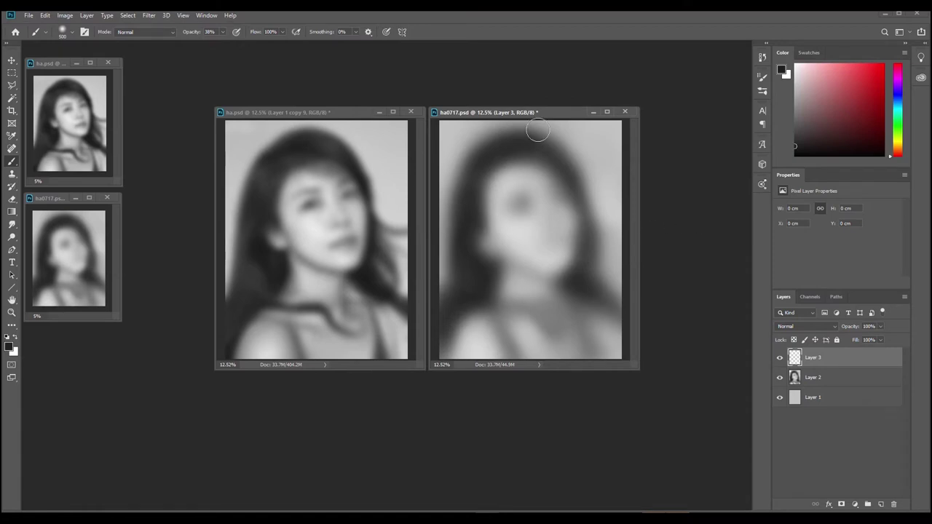
key(bracketleft)
key(bracketleft)
key(bracketleft)
key(bracketleft)
key(bracketright)
mouse_move(493, 154)
mouse_down()
mouse_move(538, 145)
mouse_move(499, 149)
mouse_move(544, 151)
mouse_move(553, 160)
mouse_move(534, 153)
mouse_move(557, 162)
mouse_move(542, 156)
mouse_move(571, 185)
mouse_move(572, 177)
mouse_move(562, 174)
mouse_move(584, 209)
mouse_move(568, 166)
mouse_move(581, 202)
mouse_up()
key(bracketleft)
key(bracketright)
key(bracketright)
key(bracketleft)
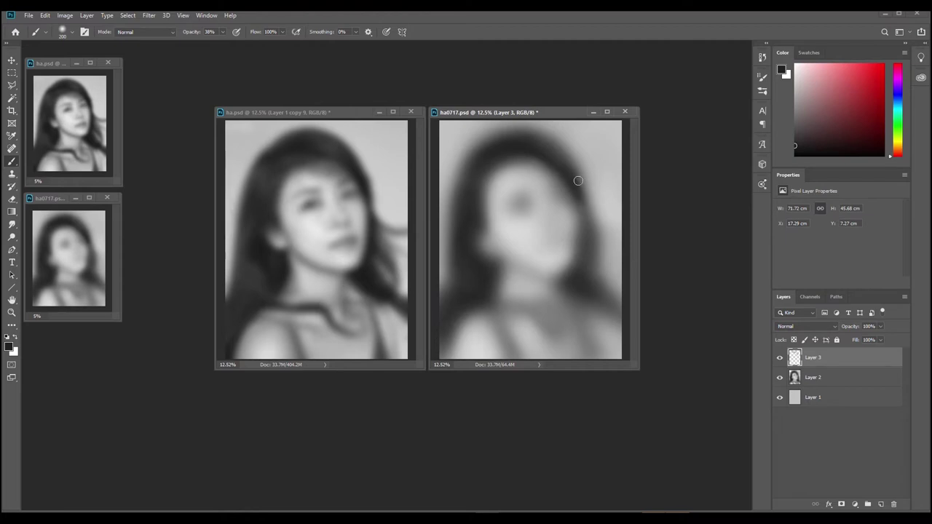
- Paint the right edge of the hair and the thin strand flicking outward beside the cheek
mouse_move(556, 146)
mouse_down()
mouse_move(568, 188)
mouse_move(556, 152)
mouse_move(586, 194)
mouse_move(576, 198)
mouse_move(564, 158)
mouse_move(584, 240)
mouse_move(597, 247)
mouse_up()
key(ctrl+z)
key(ctrl+z)
mouse_move(590, 232)
mouse_down()
mouse_move(590, 255)
mouse_move(597, 234)
mouse_move(622, 238)
mouse_move(609, 239)
mouse_up()
key(ctrl+z)
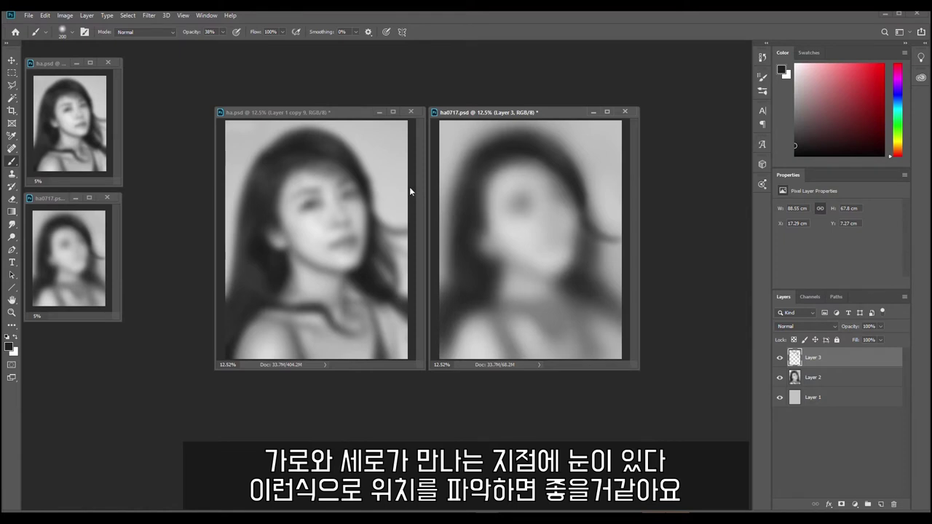
- Try horizontal and vertical guide strokes crossing at the left eye, and undo them
drag(435, 210, 541, 203)
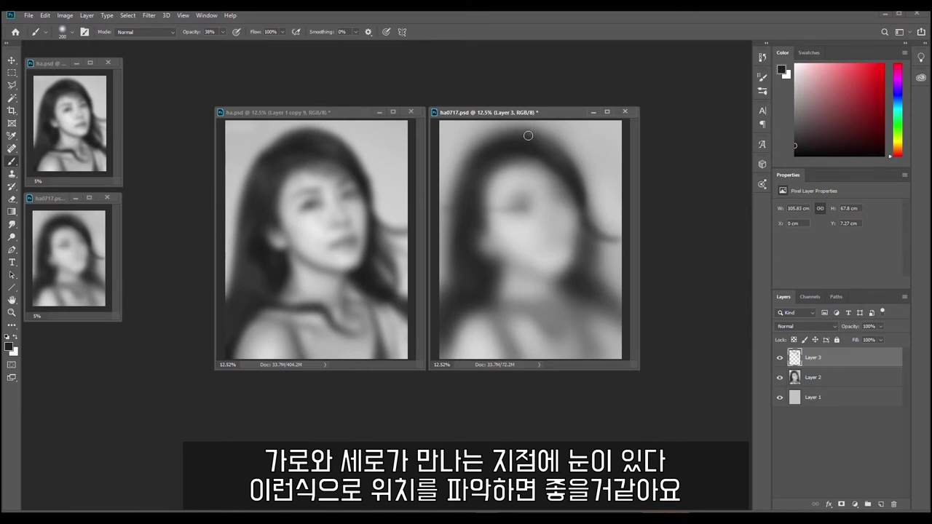
drag(525, 123, 528, 208)
key(ctrl+z)
key(ctrl+z)
drag(436, 125, 522, 205)
key(ctrl+z)
drag(514, 131, 521, 209)
key(ctrl+z)
key(ctrl+z)
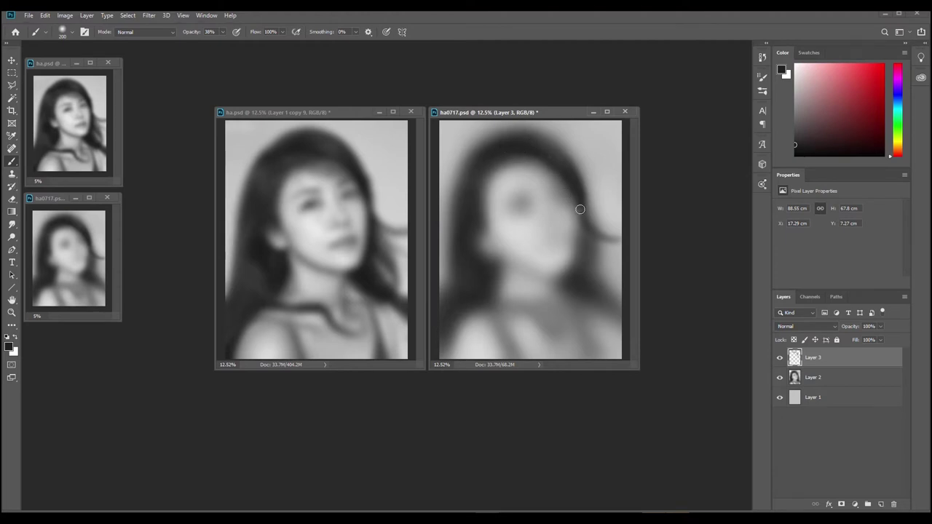
- Choose a darker near-black and deepen the hair beside the right jaw and the outward-flicking strand
mouse_move(587, 233)
mouse_down()
mouse_move(583, 264)
mouse_move(585, 242)
mouse_move(574, 270)
mouse_move(562, 273)
mouse_move(576, 273)
mouse_move(575, 287)
mouse_move(564, 276)
mouse_up()
key(ctrl+z)
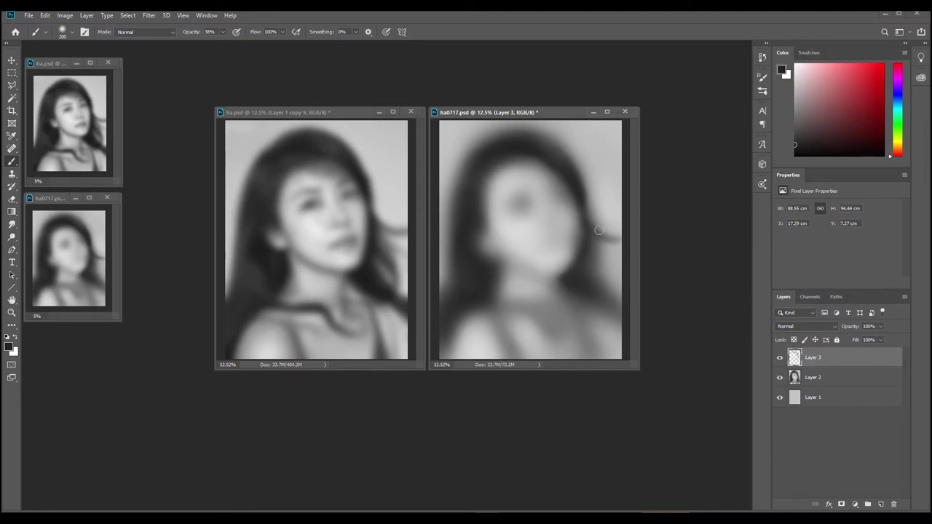
click(795, 150)
mouse_move(571, 280)
mouse_down()
mouse_move(562, 275)
mouse_move(598, 297)
mouse_up()
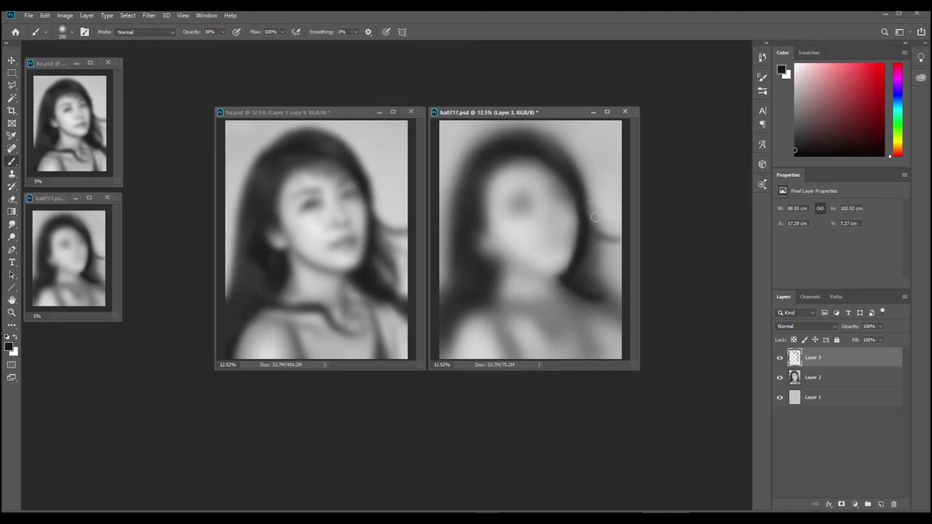
drag(586, 224, 619, 239)
- Darken the hair behind and below the left ear with the 200 px brush
key(bracketright)
key(bracketright)
key(bracketleft)
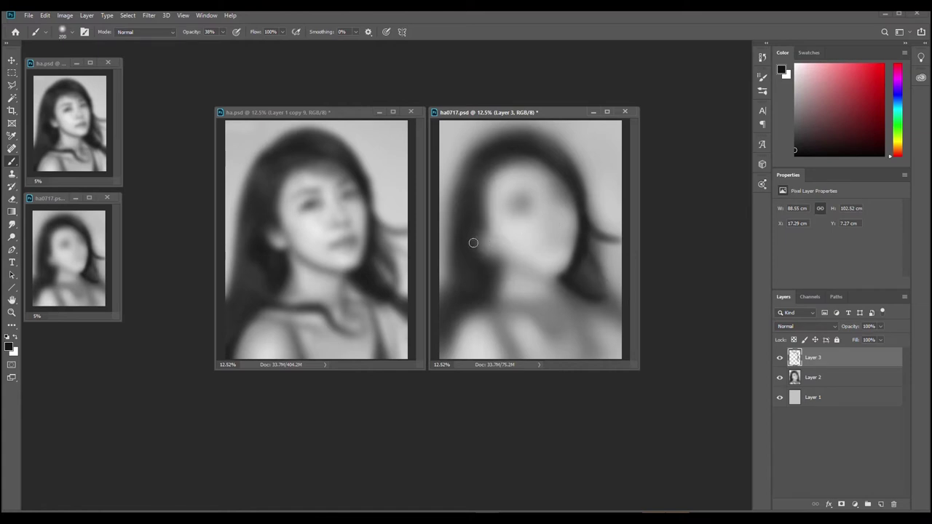
drag(470, 246, 466, 252)
key(bracketleft)
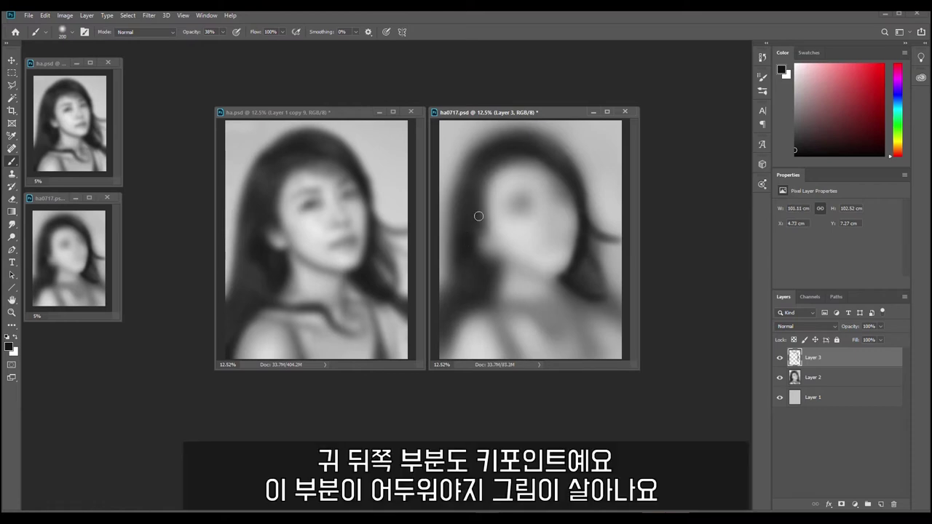
key(bracketright)
key(bracketleft)
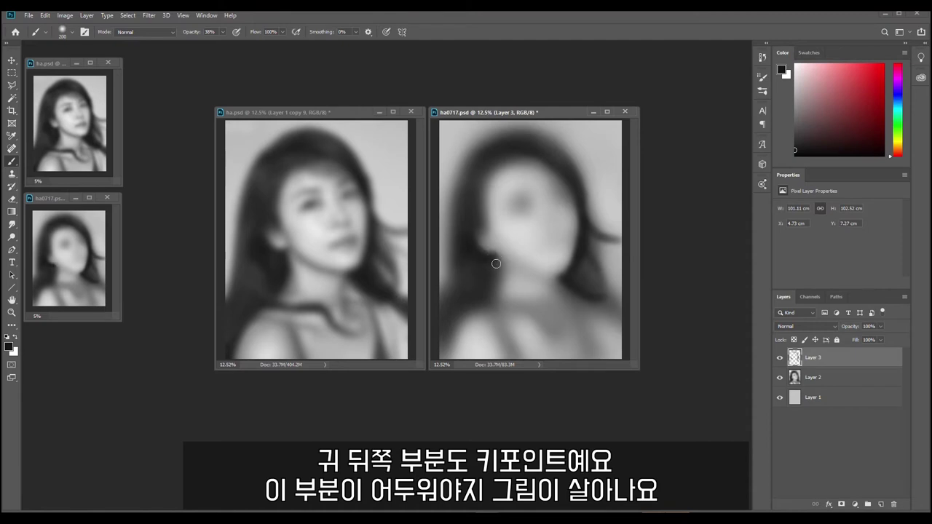
key(bracketleft)
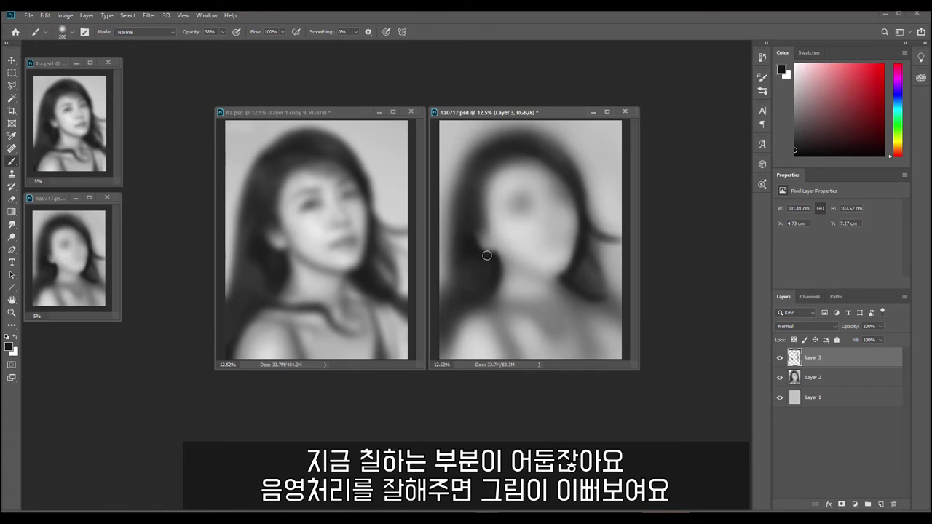
- Deepen the lower left hair beside the neck with near-black
key(bracketright)
key(bracketright)
key(bracketleft)
key(bracketright)
drag(475, 304, 474, 300)
- Enlarge the brush to 250 px and blend the neck's left edge into the hair with sampled tones
key(bracketright)
mouse_move(504, 270)
mouse_down()
mouse_move(494, 256)
mouse_move(506, 280)
mouse_up()
alt+click(504, 261)
alt+click(505, 279)
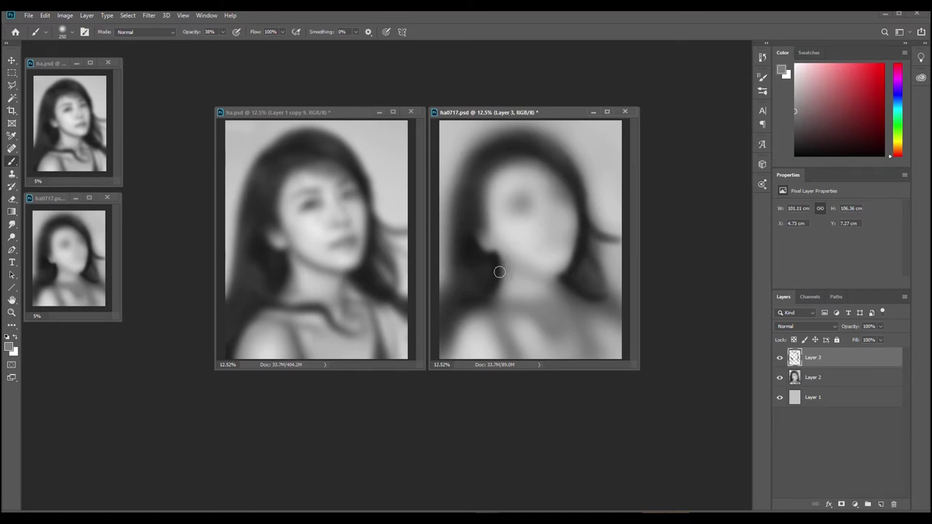
alt+click(499, 268)
- Sample the dark hair tone and paint the curved dark shape across the collarbone and up the right side of the neck
alt+click(493, 289)
mouse_move(515, 308)
mouse_down()
mouse_move(503, 311)
mouse_move(537, 307)
mouse_move(545, 326)
mouse_up()
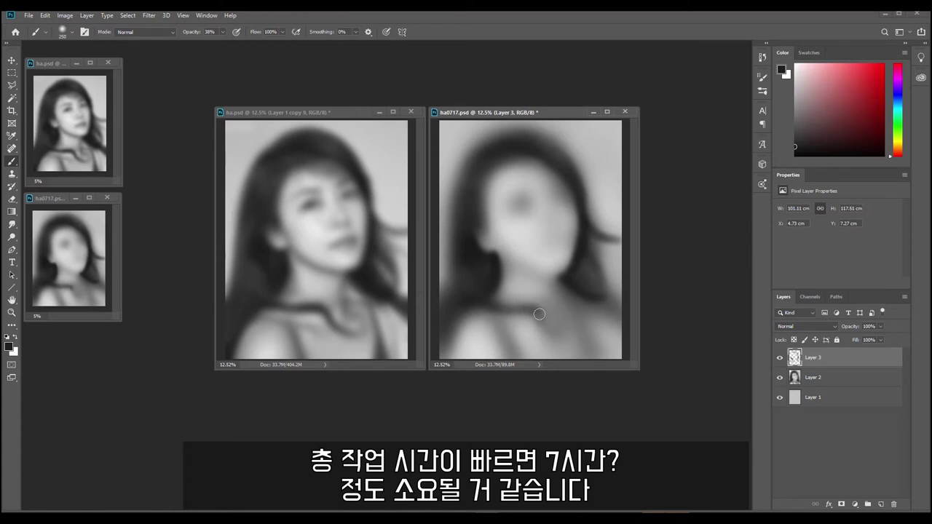
drag(544, 322, 549, 328)
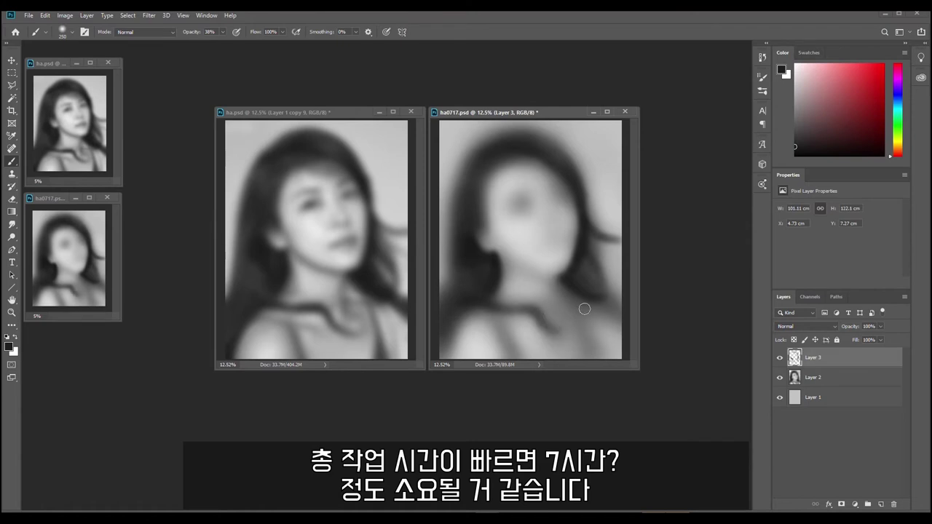
mouse_move(546, 321)
mouse_down()
mouse_move(567, 330)
mouse_move(588, 319)
mouse_up()
drag(555, 333, 588, 333)
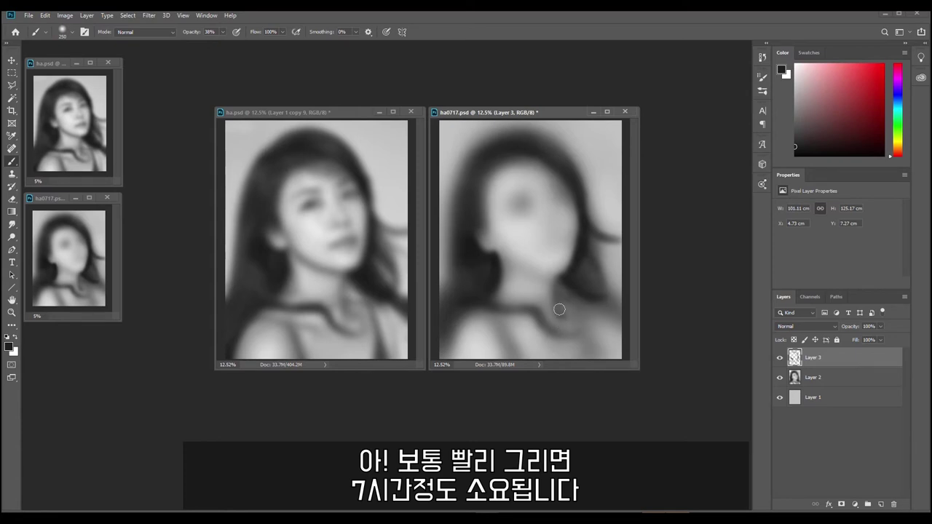
- Refine the neck, jaw, ear and forehead edges with light and dark tones sampled from the painting
alt+click(540, 286)
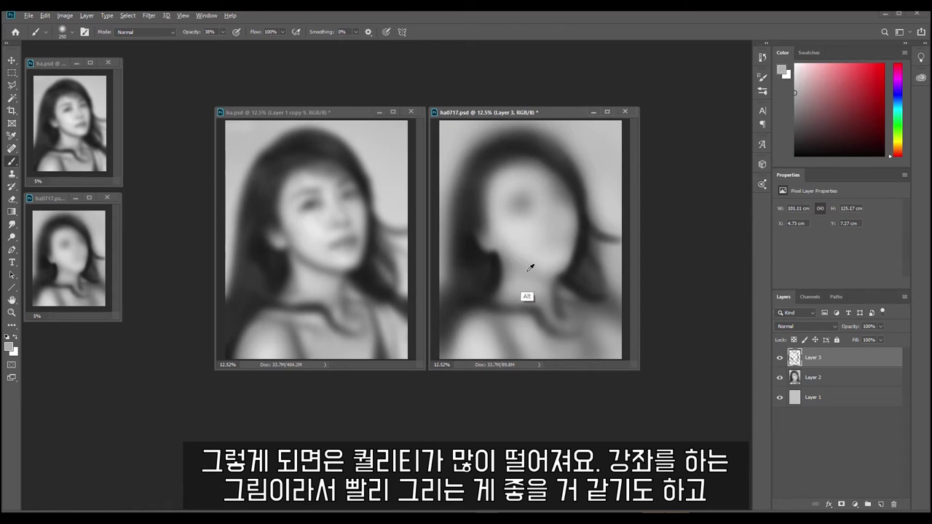
alt+click(499, 267)
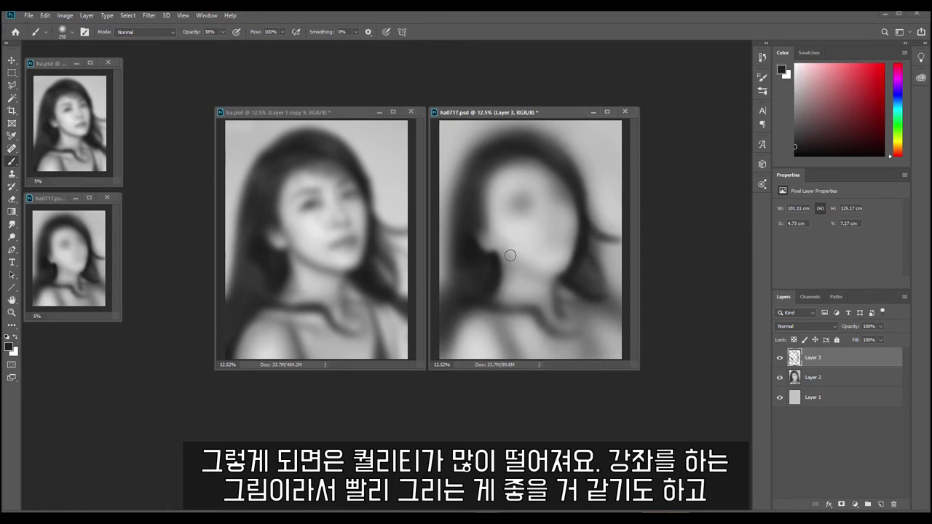
alt+click(563, 268)
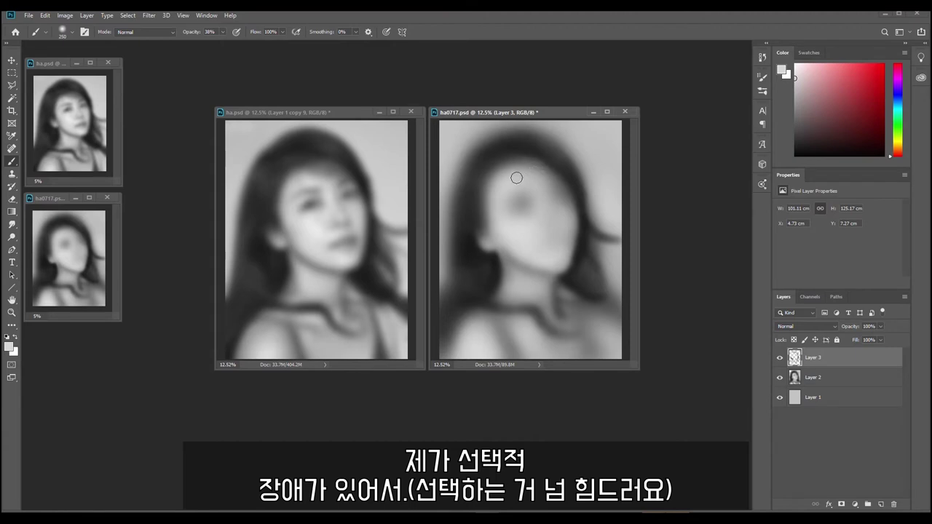
- Sample the dark left hair tone and lightly darken the top and left side of the hair with a 300 px brush
alt+click(474, 223)
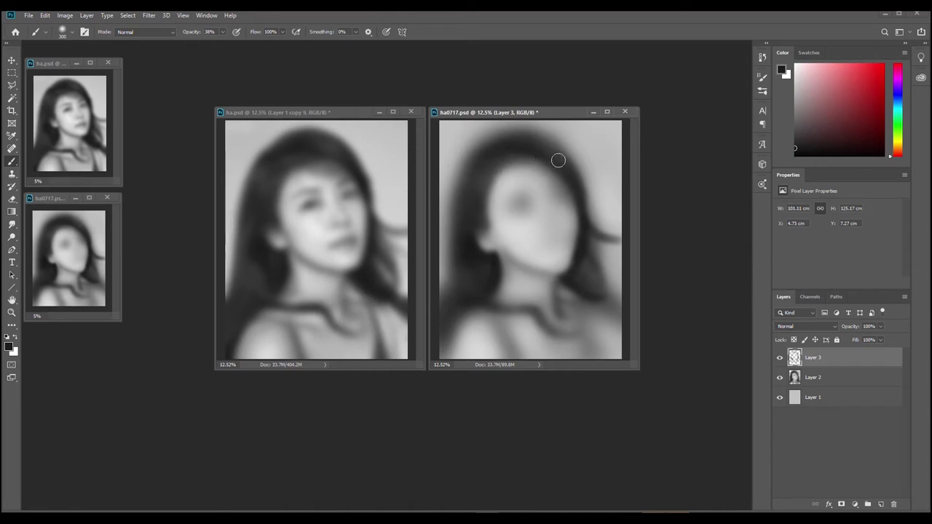
drag(553, 143, 568, 166)
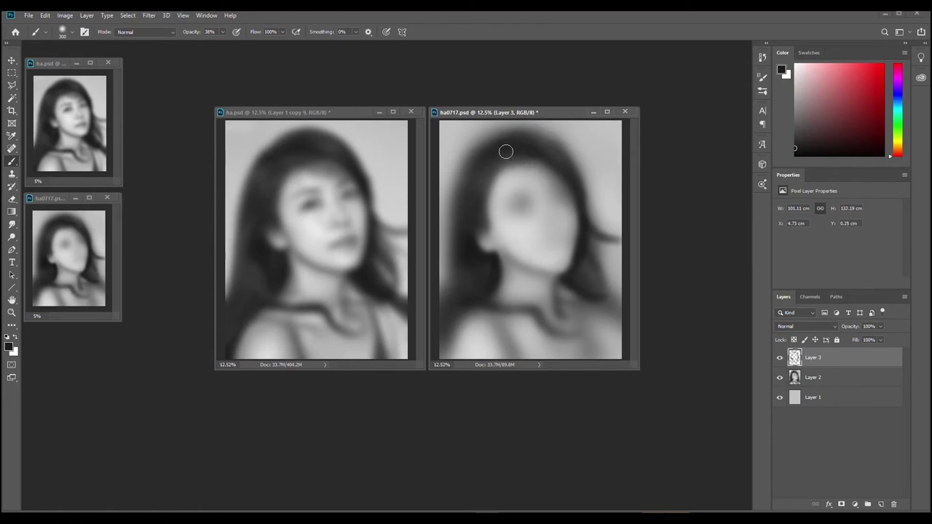
mouse_move(512, 137)
mouse_down()
mouse_move(488, 157)
mouse_move(505, 139)
mouse_move(471, 178)
mouse_move(478, 162)
mouse_move(462, 210)
mouse_up()
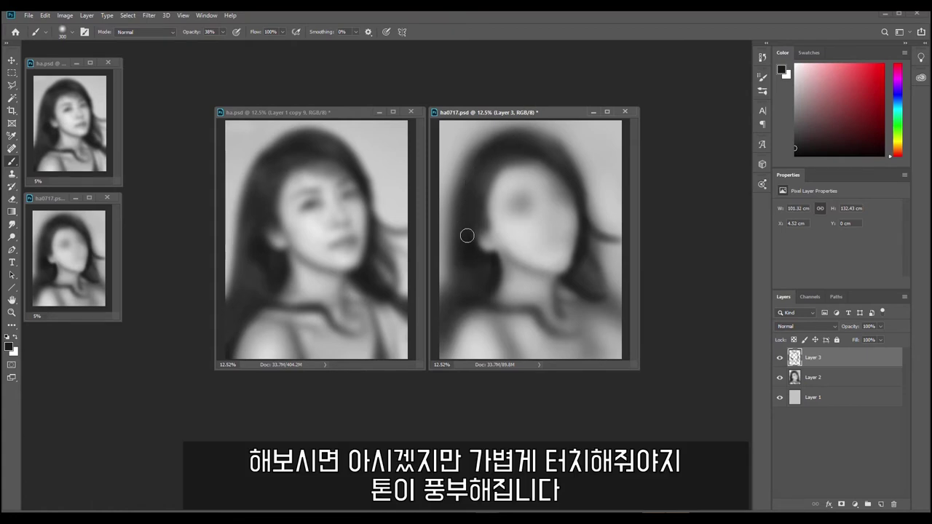
key(ctrl)
mouse_move(464, 207)
mouse_down()
mouse_move(444, 295)
mouse_move(462, 220)
mouse_up()
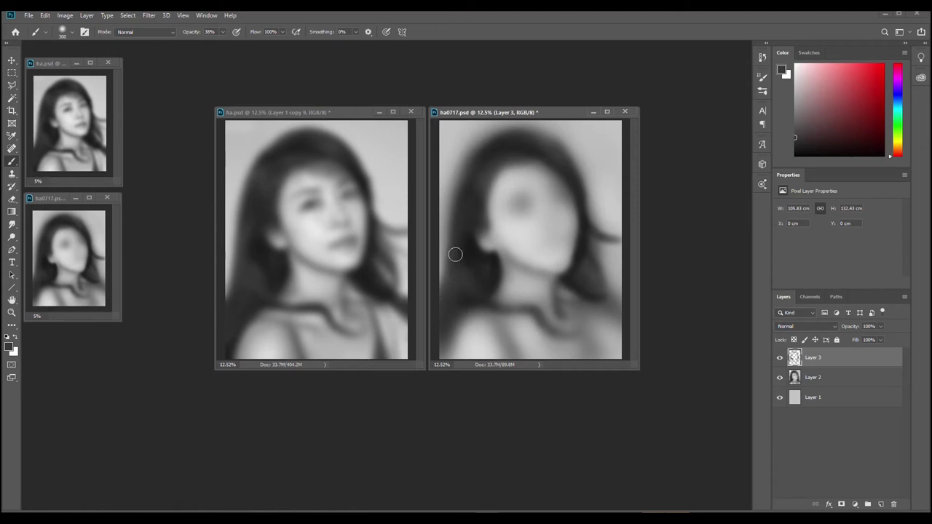
- Reduce the brush to 200 px, sample the dark hair tone, and define the lower left hair against the shoulder
key(bracketright)
key(bracketright)
key(bracketright)
key(bracketright)
key(bracketleft)
key(bracketleft)
key(bracketleft)
key(bracketleft)
key(bracketleft)
key(bracketleft)
key(bracketright)
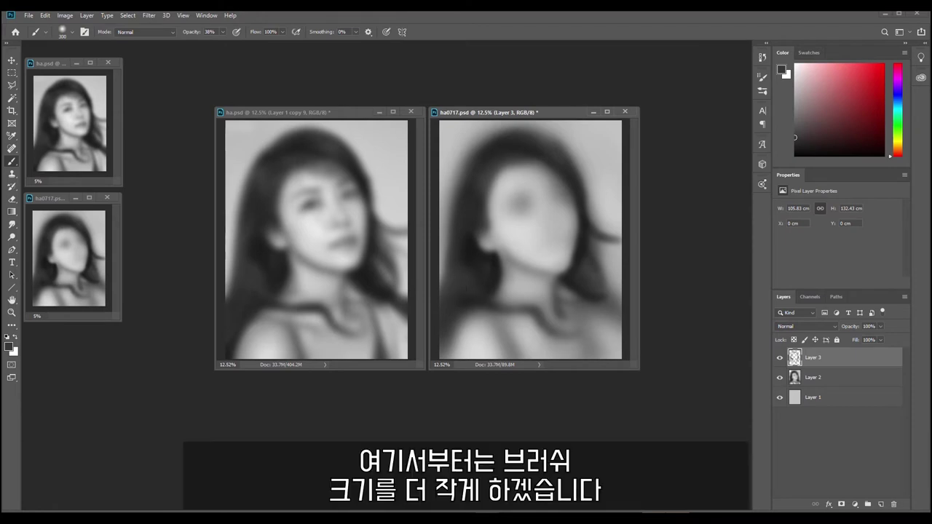
key(bracketleft)
key(alt)
alt+click(477, 267)
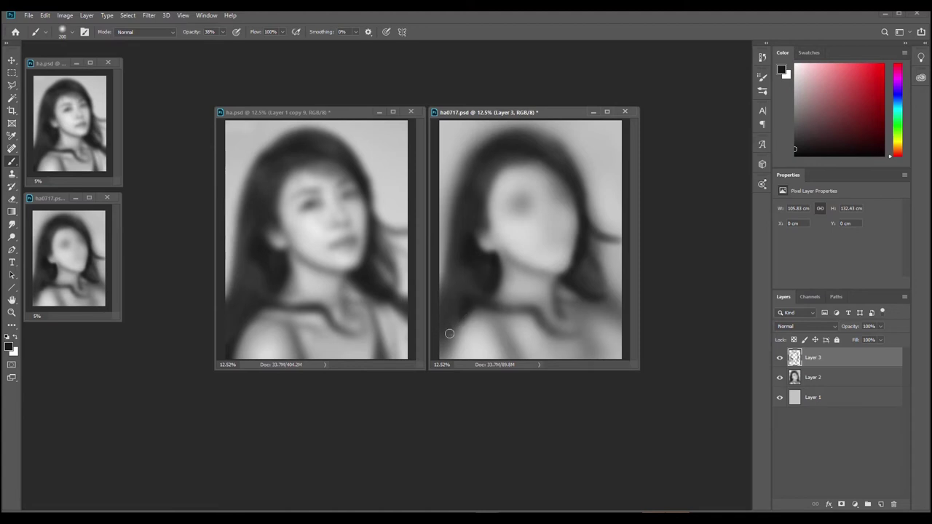
drag(459, 322, 441, 358)
mouse_move(450, 364)
mouse_down()
mouse_move(441, 364)
mouse_move(437, 342)
mouse_up()
drag(496, 293, 472, 314)
- Paint the dark straps on both sides of the chest and soften the right one with sampled tones
mouse_move(527, 329)
mouse_down()
mouse_move(536, 336)
mouse_move(518, 335)
mouse_move(516, 355)
mouse_up()
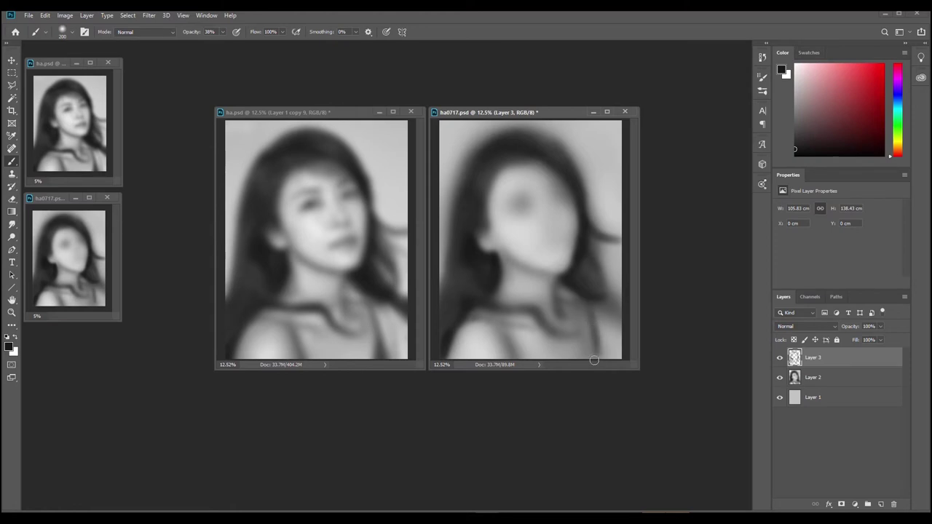
key(ctrl)
alt+click(593, 323)
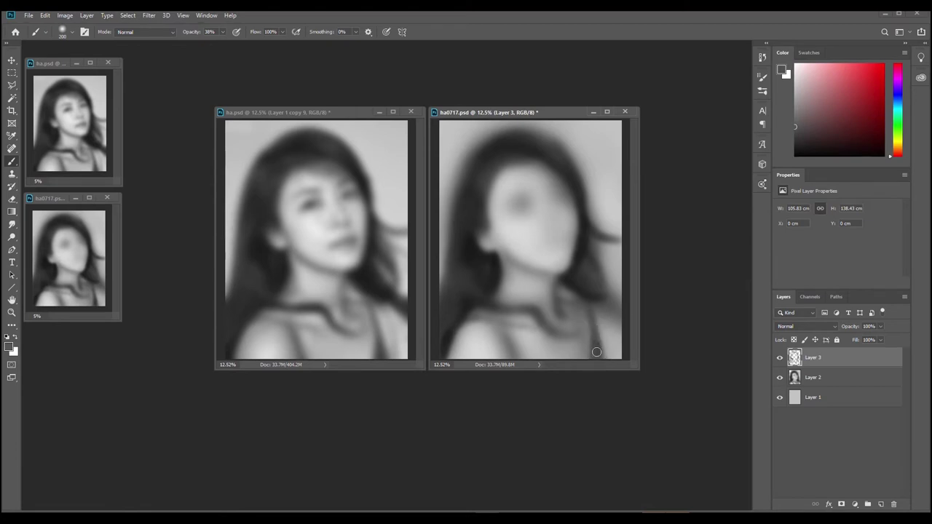
alt+click(570, 290)
alt+click(592, 326)
drag(584, 325, 588, 355)
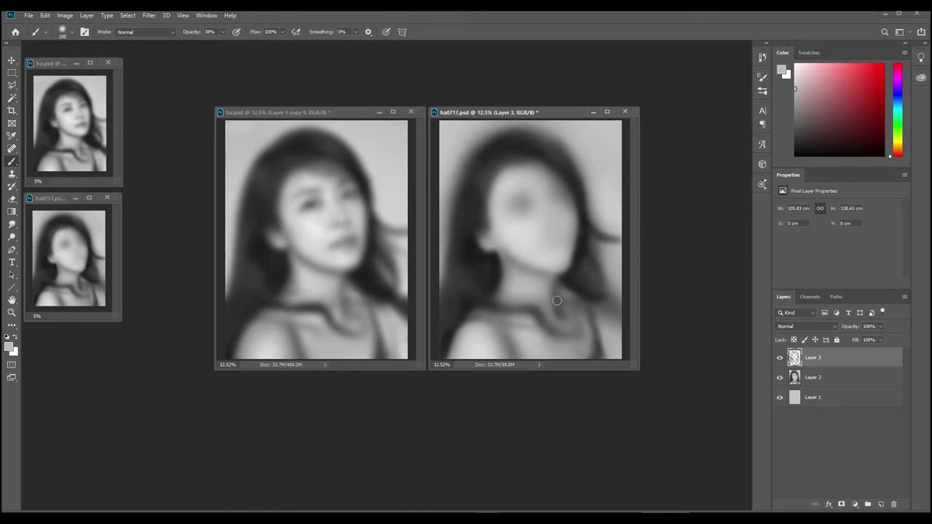
- Lighten the chest skin beside the right strap with a larger brush and a light grey tone
key(bracketright)
key(bracketright)
drag(565, 351, 586, 348)
key(bracketleft)
key(bracketleft)
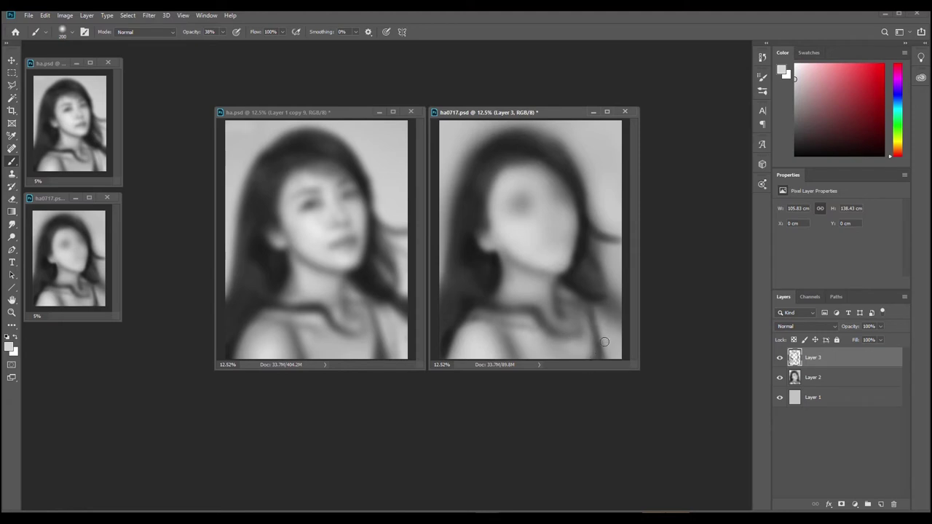
- Brighten the right shoulder below the hair, reduce the brush to 175 px, and switch to a dark tone
drag(613, 311, 607, 311)
key(bracketleft)
key(bracketright)
key(bracketright)
key(bracketleft)
key(bracketleft)
key(x)
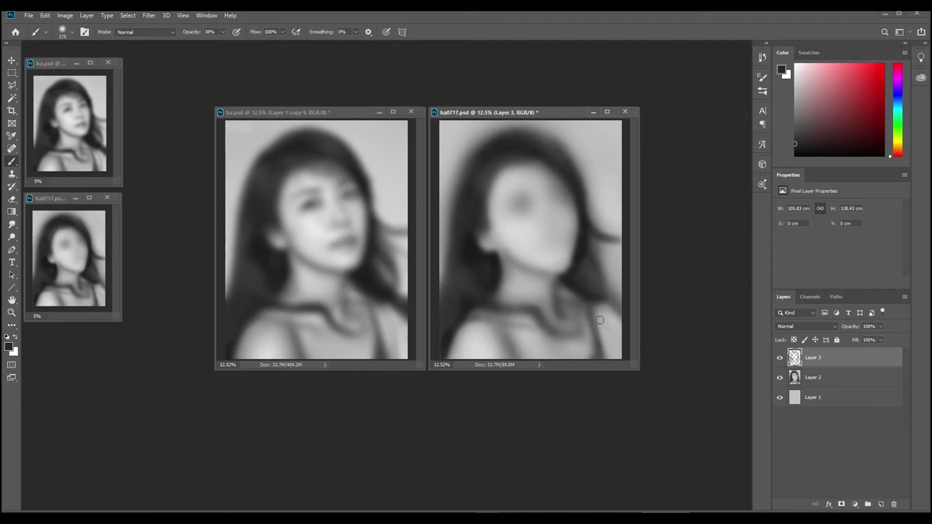
- Enlarge the brush to 200 px and refine the right hair and neck area above the shoulder with sampled tones
key(bracketright)
alt+click(606, 322)
key(alt)
alt+click(586, 307)
key(alt)
alt+click(590, 292)
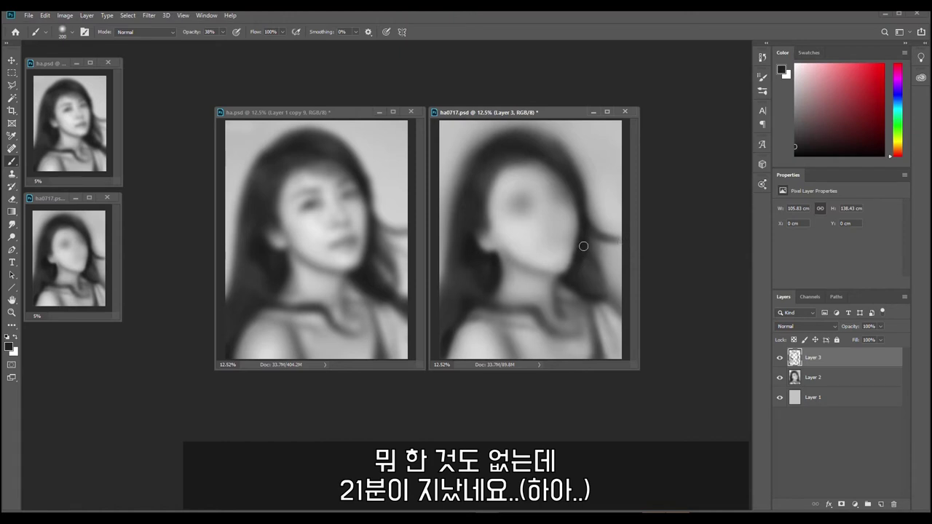
- Reduce the brush to 150 px and refine the top outline of the hair with sampled dark tones
key(bracketright)
key(bracketleft)
key(bracketleft)
alt+click(545, 139)
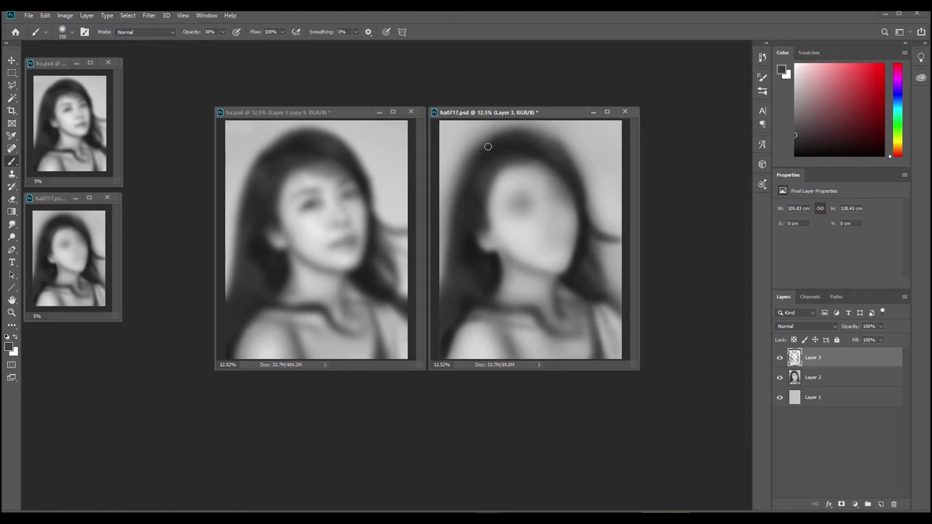
key(ctrl)
key(ctrl)
alt+click(526, 138)
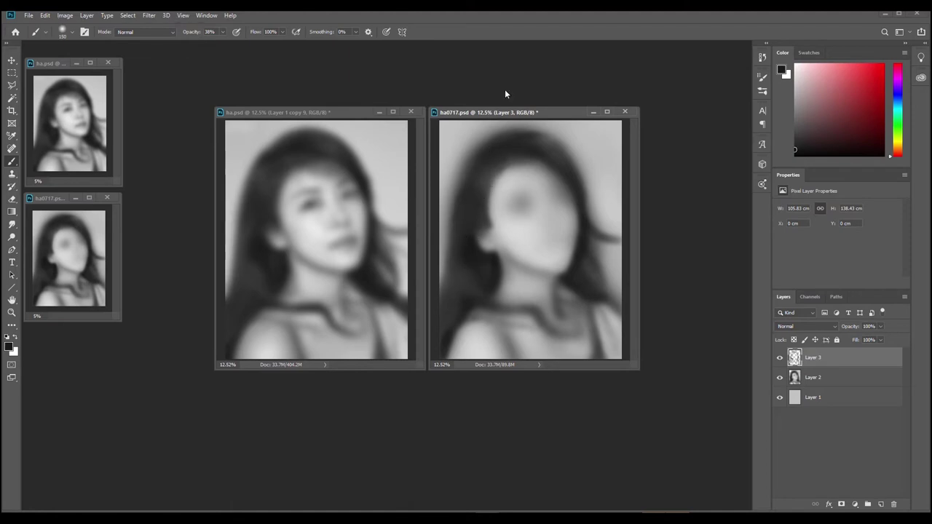
- Refine the left hairline beside the forehead with a smaller brush and tones sampled from the hair and its edge
key(bracketleft)
key(bracketleft)
alt+click(483, 176)
alt+click(500, 172)
alt+click(484, 162)
alt+click(478, 168)
alt+click(487, 175)
alt+click(487, 173)
- Blend the crown and the hairline above the forehead with sampled hair and forehead tones
alt+click(520, 142)
alt+click(498, 143)
alt+click(512, 153)
alt+click(529, 168)
alt+click(540, 167)
key(ctrl)
key(ctrl)
- Sample light skin and neck tones and smooth the lower face and neck, adjusting the brush around 200 px
alt+shift+right_click(520, 233)
key(bracketright)
key(bracketright)
key(bracketright)
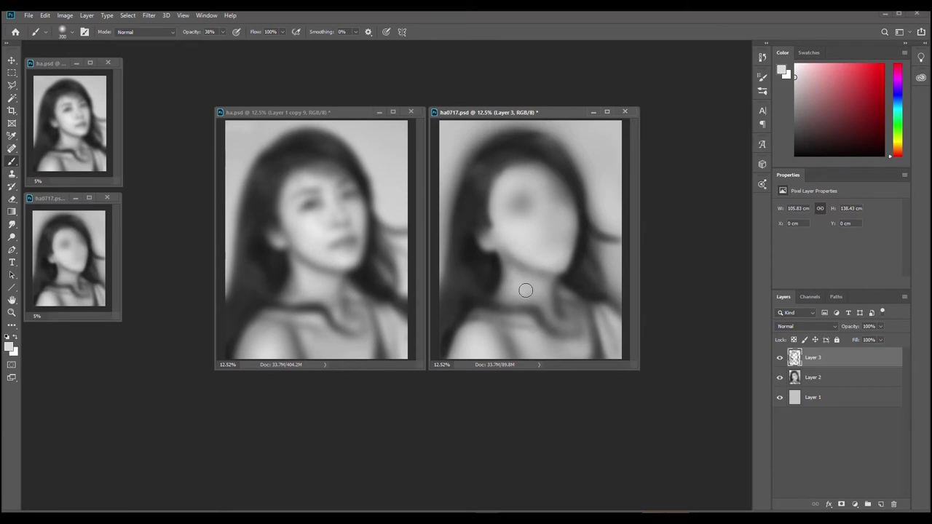
key(bracketright)
key(bracketleft)
key(bracketleft)
key(bracketleft)
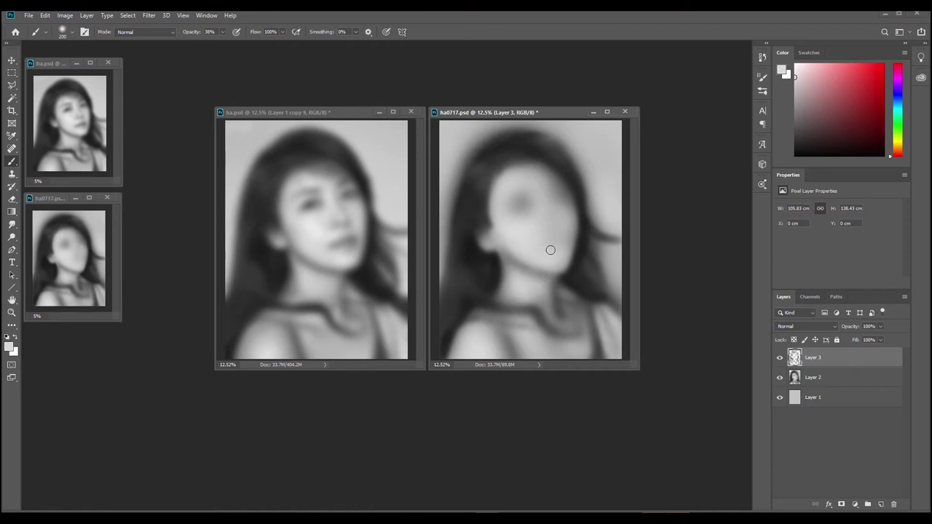
key(alt)
alt+click(502, 289)
alt+click(524, 241)
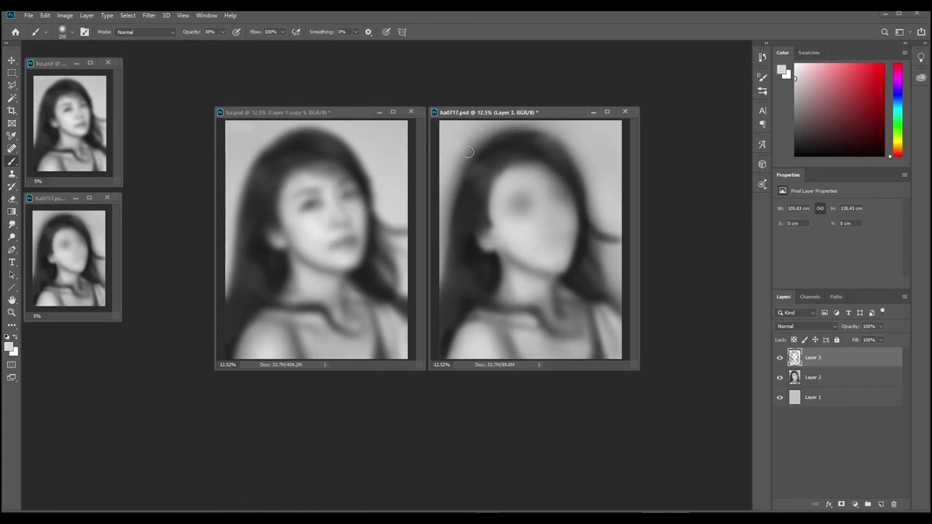
- Enlarge the brush to 300 px and soften the left shoulder and its edge against the hair with sampled greys
alt+click(504, 323)
key(bracketright)
key(bracketright)
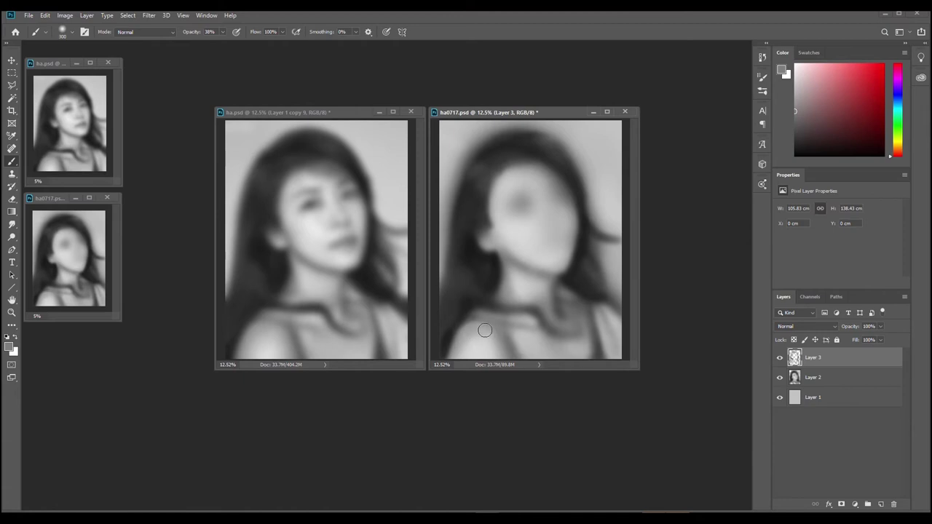
alt+click(447, 340)
alt+click(459, 340)
drag(463, 335, 456, 353)
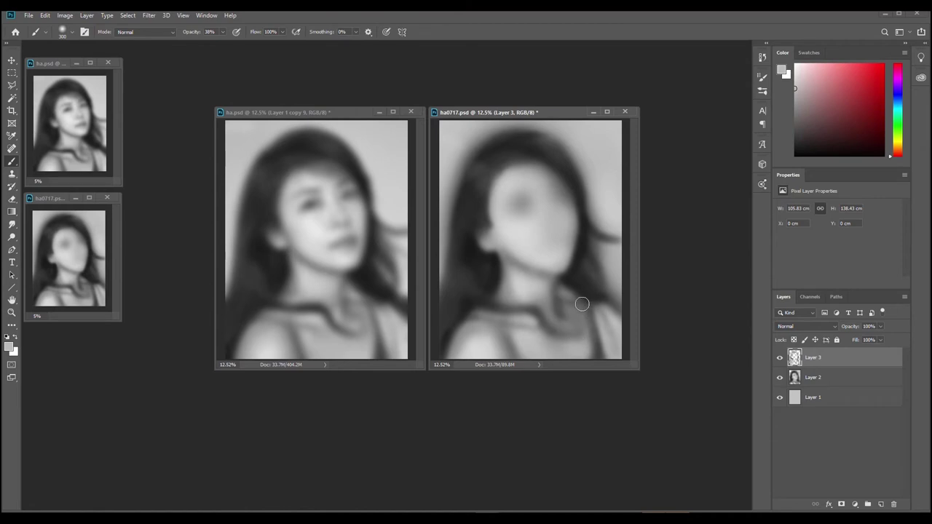
- Reduce the brush to 200 px, sample the dark hair tone, and paint the left eyebrow
key(bracketleft)
key(bracketleft)
key(alt)
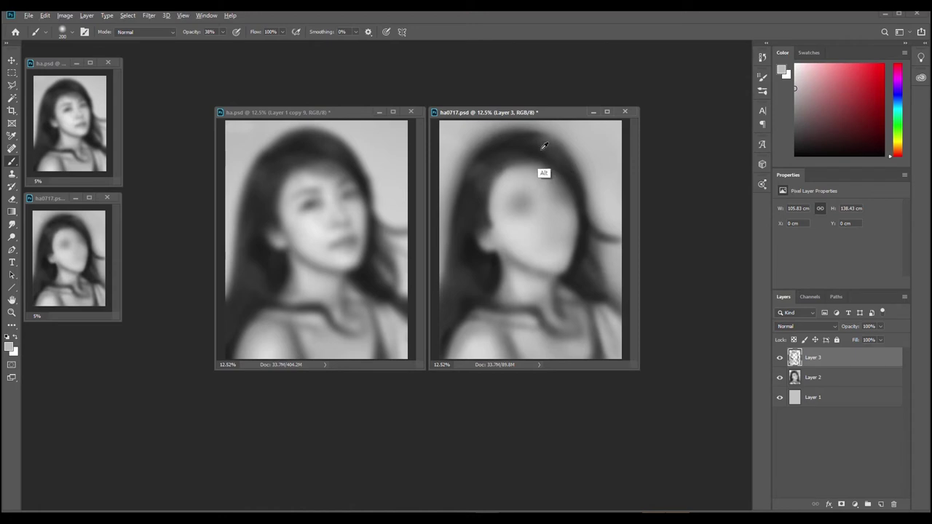
alt+click(542, 150)
key(ctrl)
mouse_move(515, 198)
mouse_down()
mouse_move(556, 189)
mouse_move(539, 191)
mouse_up()
key(ctrl)
key(ctrl)
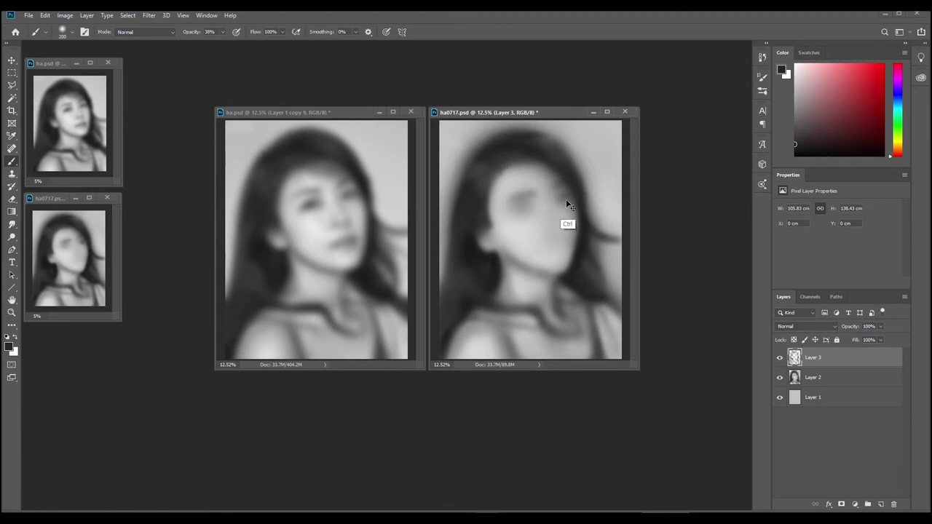
- Paint the left eye below the brow and block in the nose, mouth and right eye with the dark tone
mouse_move(530, 205)
mouse_down()
mouse_move(515, 213)
mouse_move(538, 204)
mouse_up()
mouse_move(521, 212)
mouse_down()
mouse_move(534, 204)
mouse_move(527, 209)
mouse_up()
drag(514, 215, 524, 206)
key(ctrl+z)
key(ctrl)
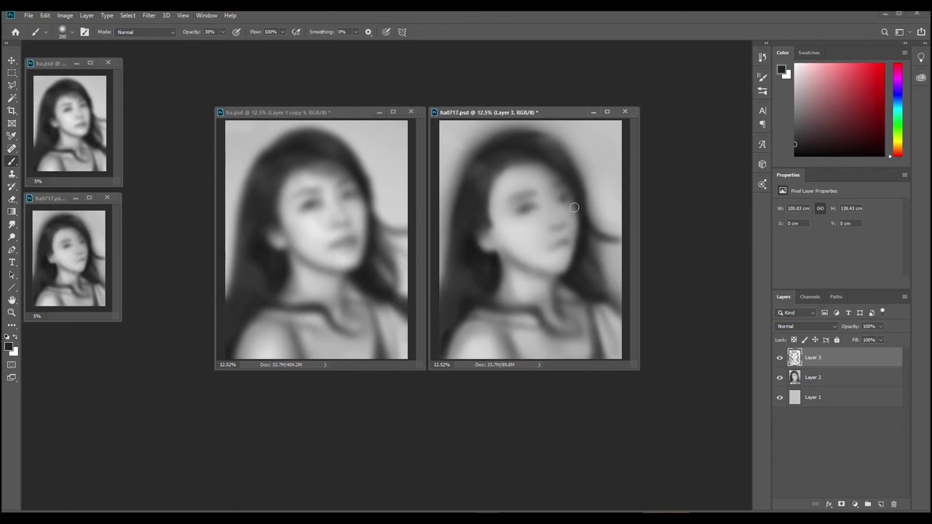
- Soften the right eye area and cheek with sampled skin tones and select a near-white colour
key(x)
key(ctrl)
alt+click(571, 201)
alt+click(530, 221)
click(794, 70)
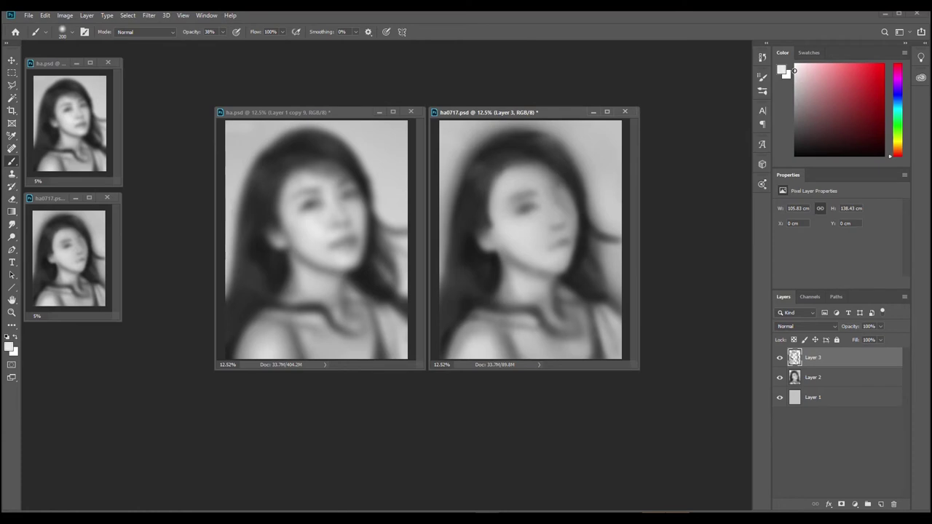
- Refine the right cheek, mouth corner and jawline with tones sampled from the face edge and hair
alt+click(580, 252)
alt+click(571, 243)
alt+click(574, 249)
drag(573, 244, 567, 266)
alt+click(569, 265)
alt+click(585, 199)
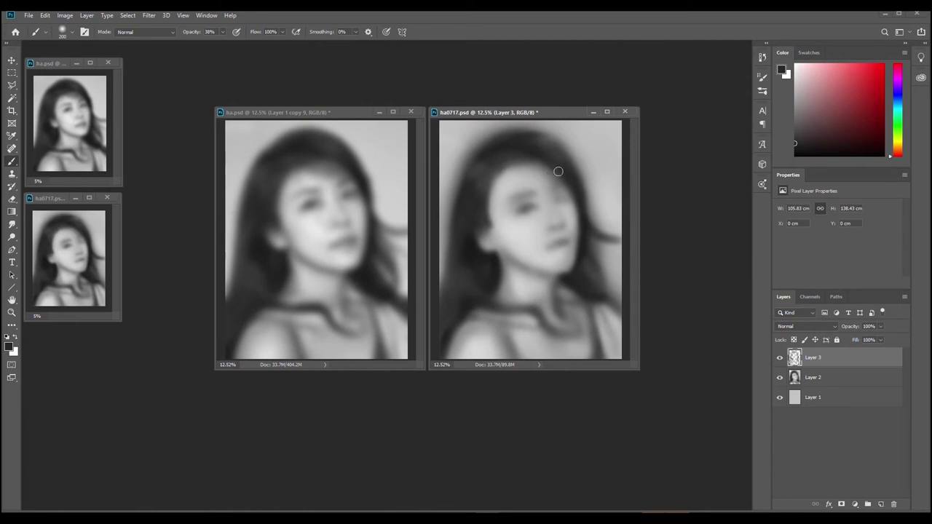
- Select a near-white colour and brighten the forehead, nose bridge and cheek, varying the brush size
alt+click(575, 210)
click(795, 73)
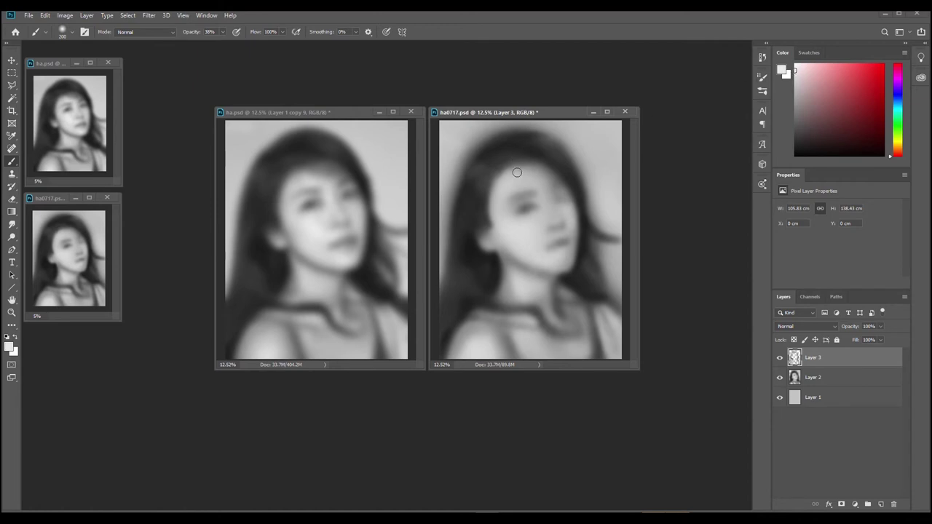
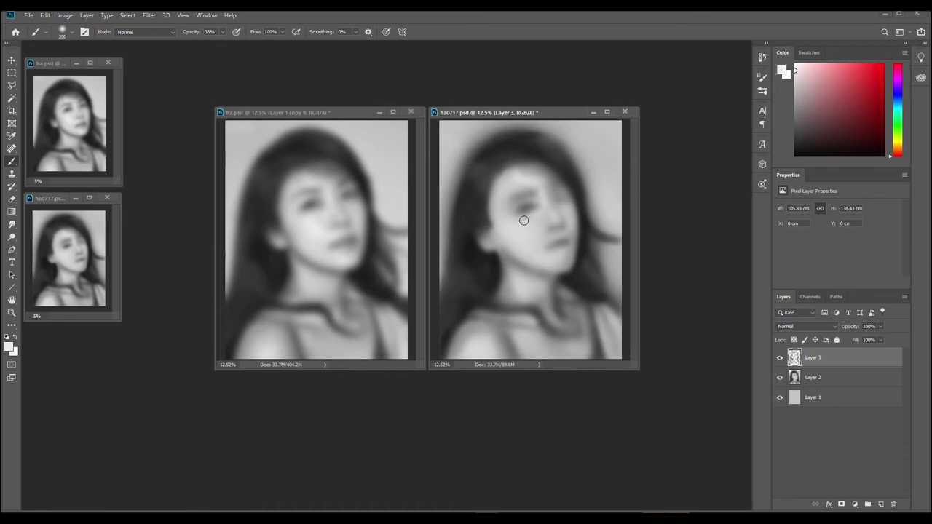
key(ctrl)
key(bracketright)
key(bracketright)
key(bracketleft)
key(bracketleft)
key(bracketleft)
key(bracketleft)
key(ctrl+z)
key(bracketright)
key(bracketright)
key(bracketleft)
key(bracketleft)
key(bracketright)
key(bracketright)
key(bracketleft)
key(bracketleft)
key(bracketright)
- Set the brush to 175 px and blend the skin below and beside the left eye with sampled light tones
alt+click(511, 215)
key(bracketleft)
alt+click(518, 223)
drag(504, 209, 510, 205)
alt+click(508, 209)
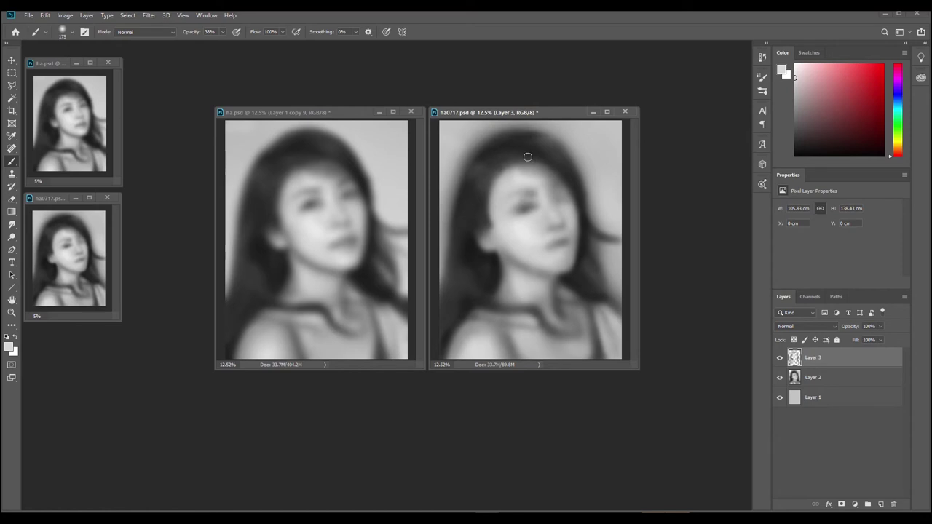
- Reduce the brush to 150 px and reshape the left eyebrow and upper eyelid with sampled greys
alt+click(518, 182)
key(bracketleft)
key(bracketleft)
alt+click(533, 189)
alt+click(531, 197)
drag(522, 195, 536, 197)
alt+click(514, 197)
- Define the left eye and its lower edge with sampled dark and skin tones
alt+click(531, 209)
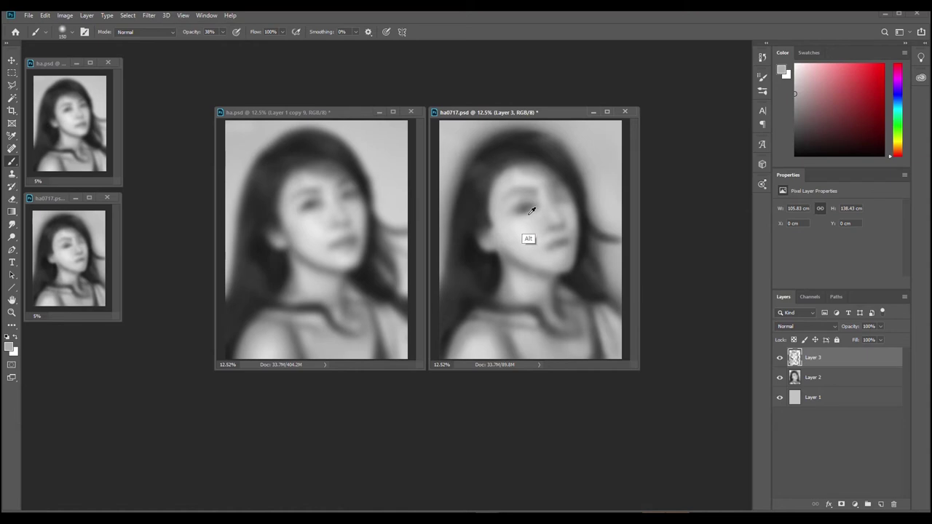
alt+click(526, 211)
alt+click(523, 220)
alt+click(482, 198)
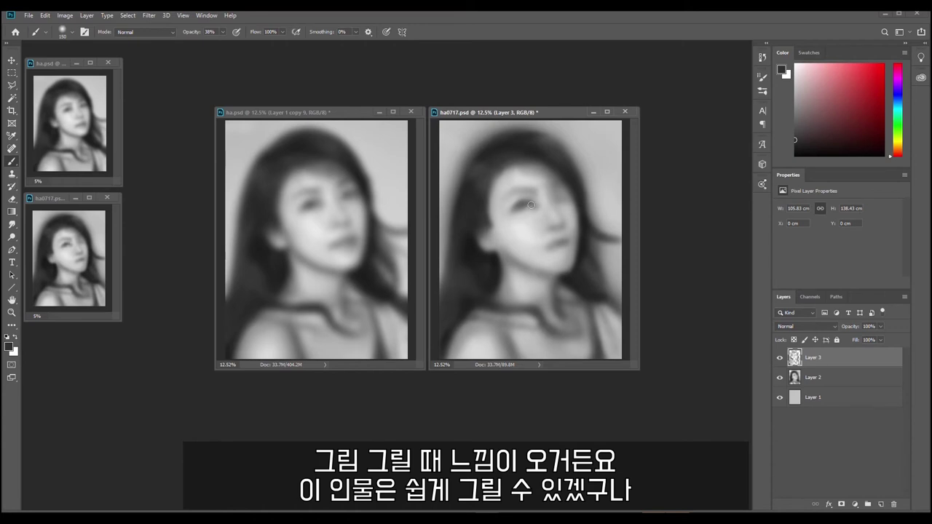
alt+click(531, 199)
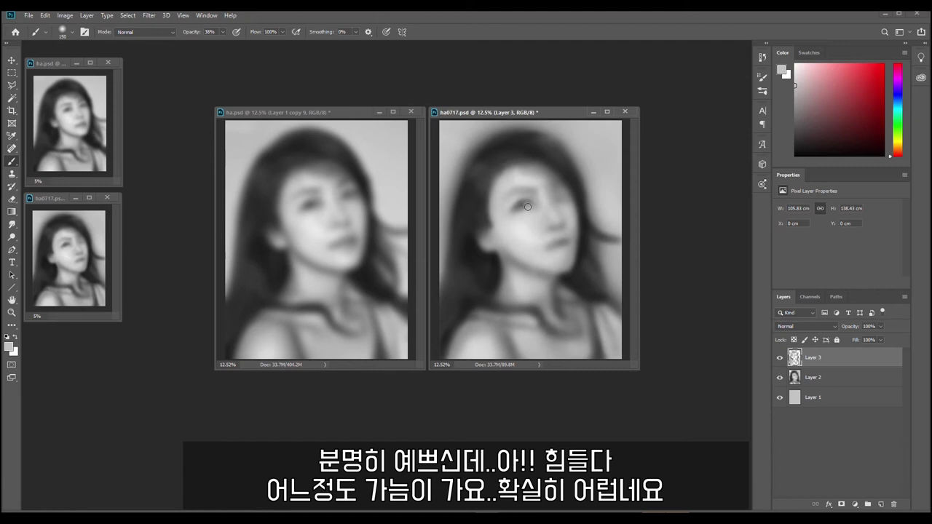
- Darken the left eye with a sampled hair tone and soften its outer corner and the skin around it
alt+click(486, 201)
alt+click(520, 210)
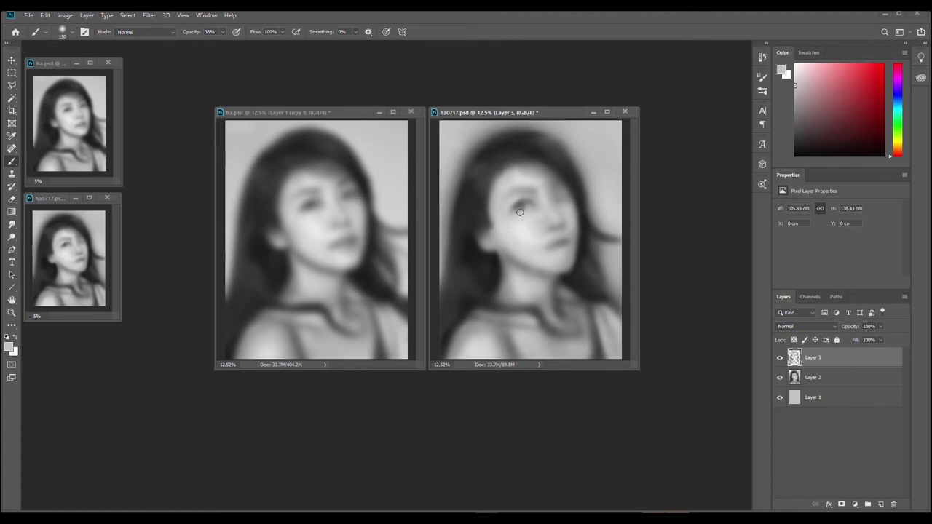
alt+click(522, 208)
alt+click(518, 197)
drag(507, 226, 501, 206)
alt+click(518, 208)
alt+click(522, 205)
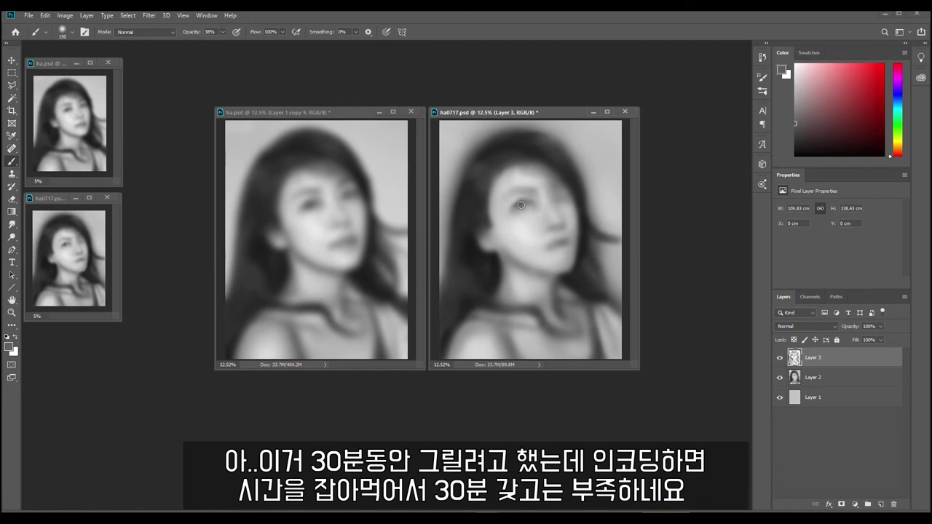
alt+click(522, 183)
key(ctrl+z)
drag(520, 205, 530, 207)
key(ctrl+z)
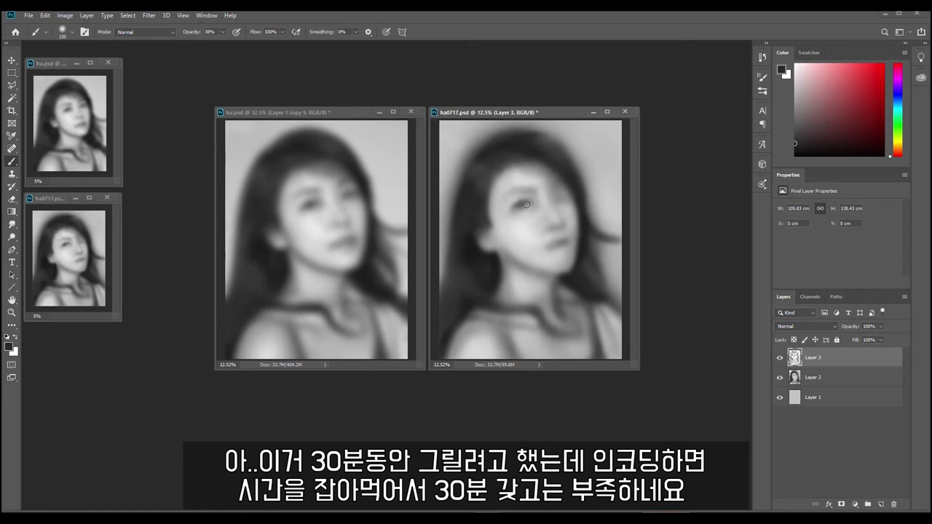
- Darken the eyebrows and right eye with sampled hair tones and refine the right cheek edge against the hair
alt+click(564, 183)
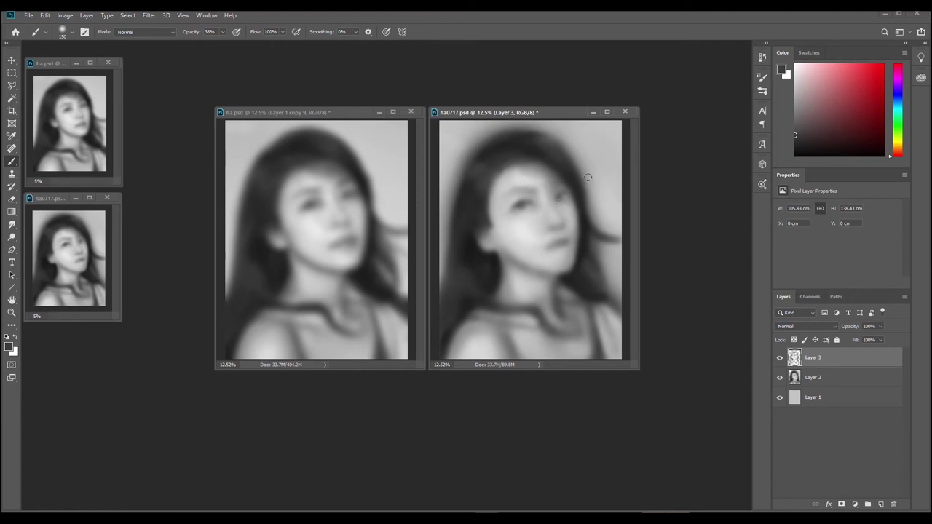
key(alt)
alt+click(583, 238)
key(ctrl)
key(alt)
alt+click(567, 230)
alt+click(580, 216)
alt+click(579, 223)
alt+click(579, 225)
key(alt)
alt+click(559, 193)
alt+click(561, 183)
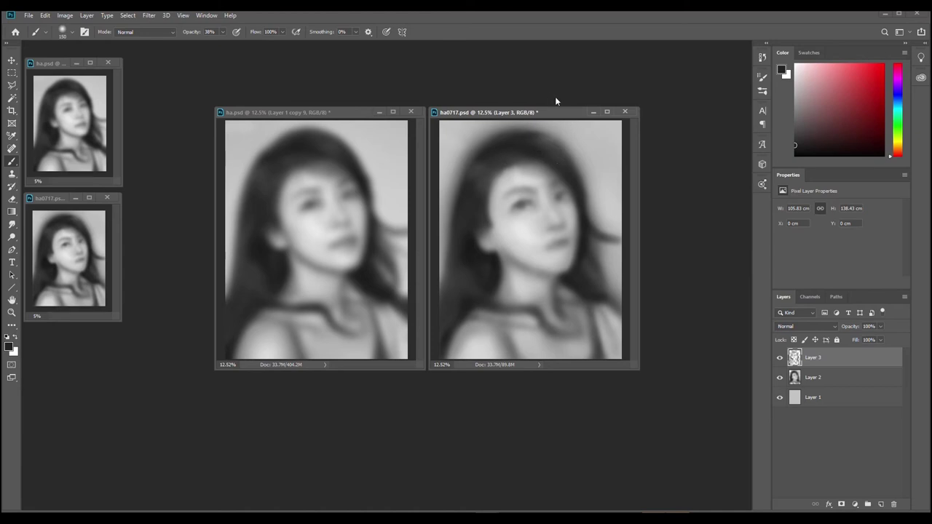
- Enlarge the brush to 250 px and refine the top of the hair with sampled tones
alt+click(569, 128)
key(bracketright)
key(bracketright)
key(bracketright)
key(alt)
alt+click(512, 131)
key(ctrl)
alt+click(509, 142)
key(alt)
key(alt)
- Smooth the nose bridge and lower left cheek with sampled light skin tones
alt+click(555, 211)
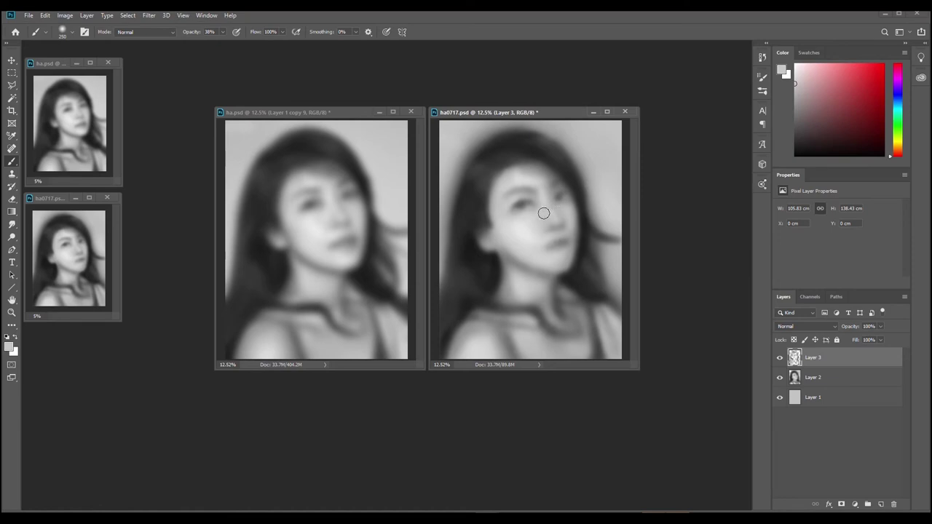
key(alt)
key(ctrl)
alt+click(512, 254)
- Refine the outer corner of the left eye with short strokes of sampled grey and skin tones
alt+click(515, 198)
click(510, 211)
alt+click(511, 209)
mouse_move(507, 212)
mouse_down()
mouse_move(511, 203)
mouse_move(504, 212)
mouse_up()
alt+click(507, 209)
alt+click(506, 212)
- Refine the right eye and its inner corner with sampled tones and select a mid-grey colour
key(alt)
alt+click(564, 203)
drag(561, 201, 555, 202)
alt+click(560, 194)
alt+click(560, 194)
click(795, 107)
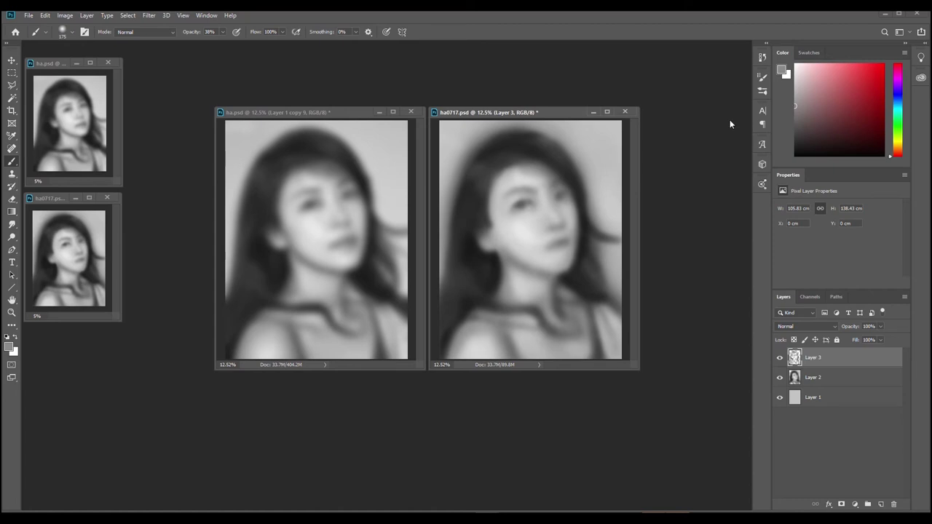
- Refine the left eye and its brow with sampled greys, and touch up the mouth and chin with sampled skin tones
alt+click(524, 202)
drag(520, 202, 528, 204)
alt+click(521, 189)
alt+click(518, 195)
alt+click(561, 270)
key(alt)
alt+click(568, 243)
key(alt)
- Outline the mouth on Layer 3 with the Polygonal Lasso, leaving some skin around the lips
key(l)
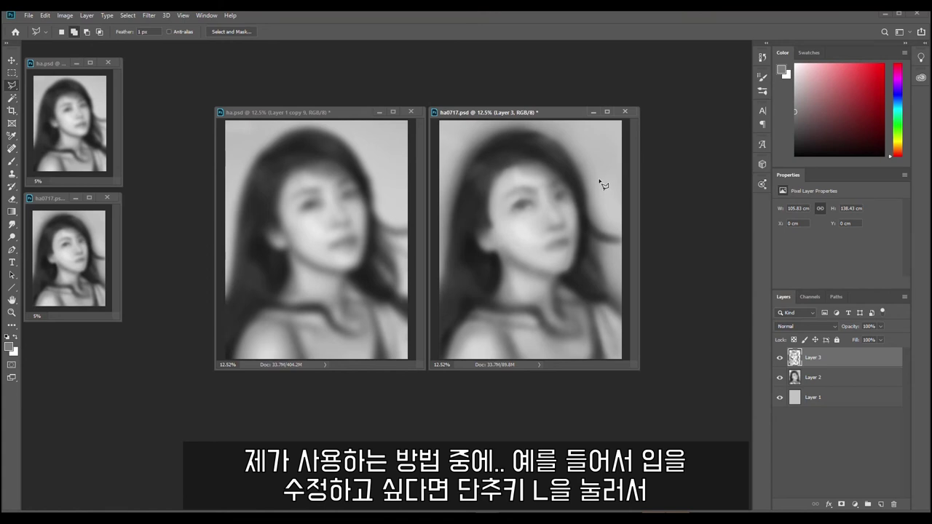
mouse_move(535, 246)
mouse_down()
mouse_move(566, 231)
mouse_move(575, 238)
mouse_move(567, 259)
mouse_move(536, 247)
mouse_up()
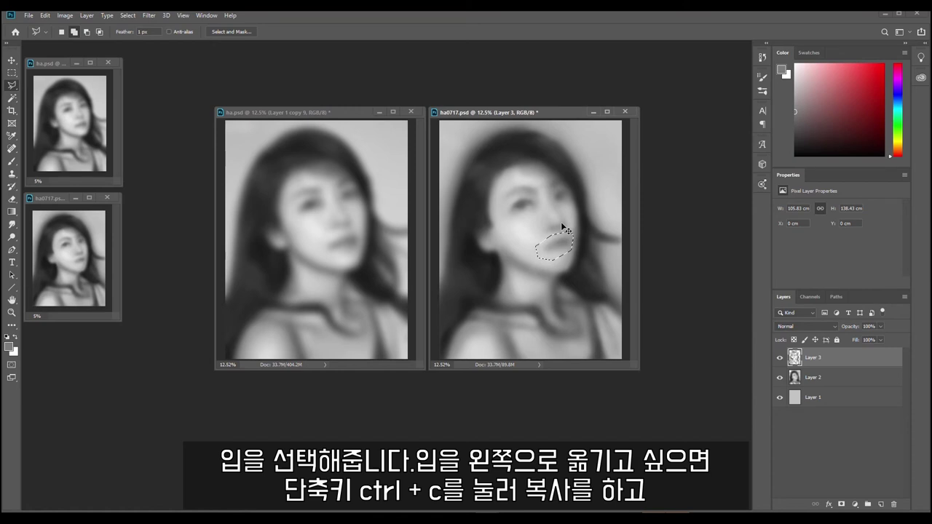
- Try copying the unfeathered mouth selection to a new layer and shifting it sideways with Free Transform, and restore the original selection on Layer 3
key(ctrl+c)
key(ctrl+v)
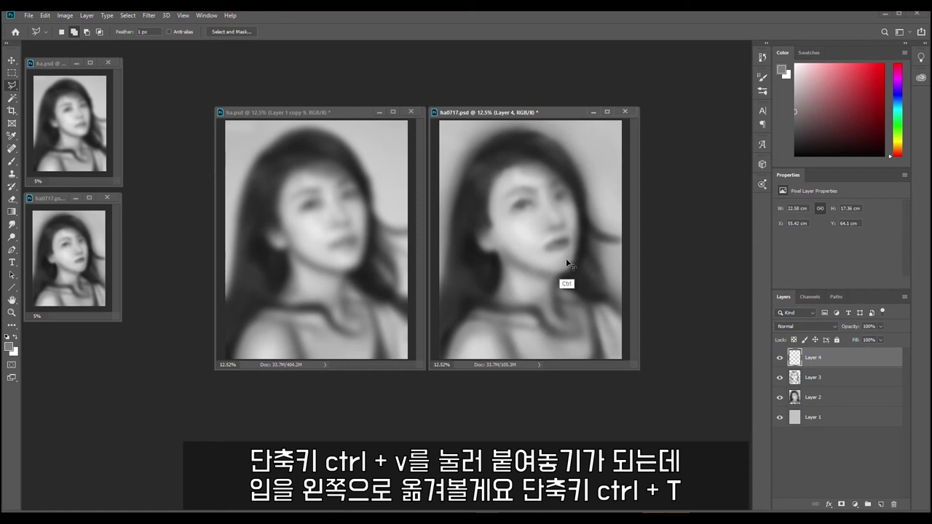
key(ctrl+t)
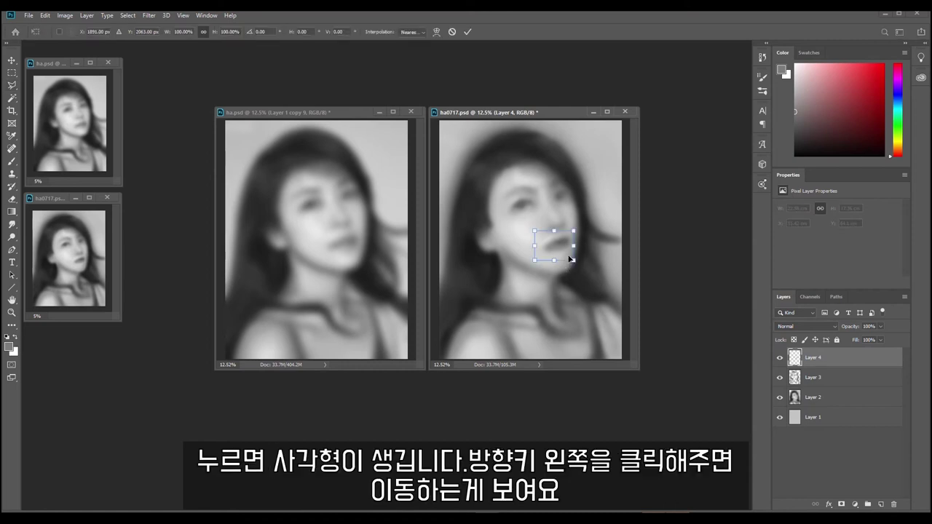
key(Left)
key(Left)
key(Left)
key(Left)
key(Left)
key(Left)
key(Left)
key(Left)
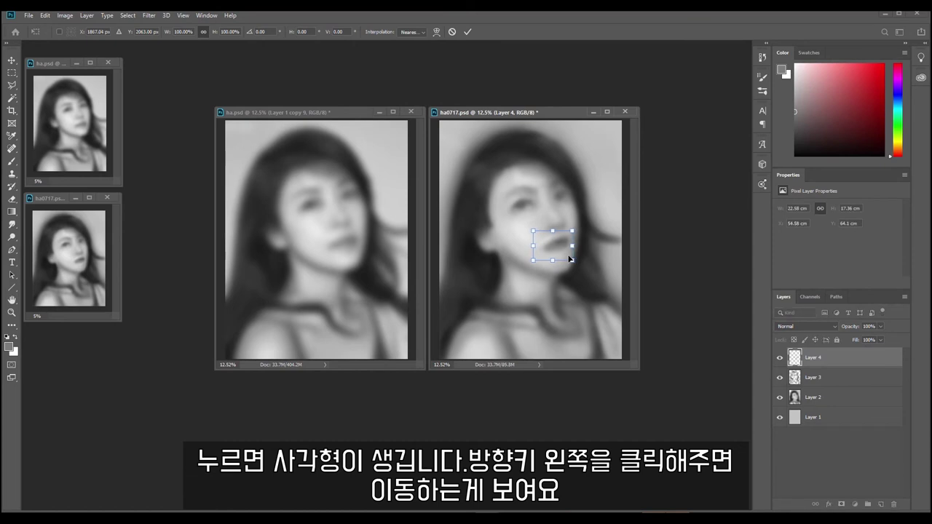
key(Left)
key(Left)
key(Left)
key(Left)
key(Left)
key(Right)
key(Right)
key(Right)
key(Right)
key(Right)
key(Right)
key(Right)
key(Right)
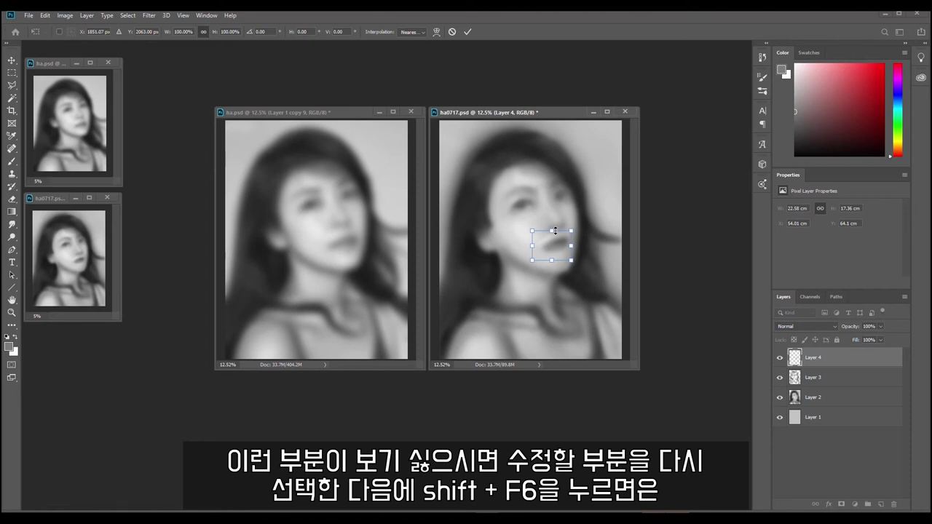
key(Return)
key(l)
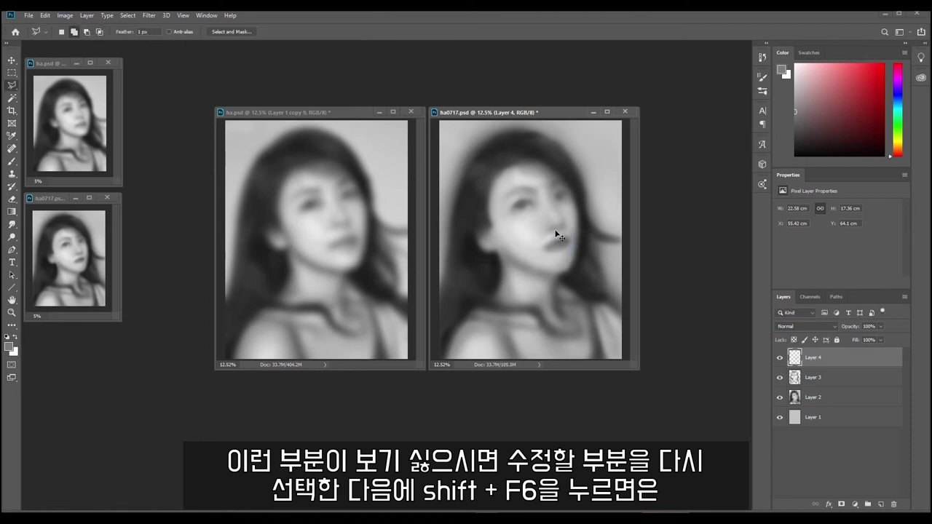
key(ctrl+e)
mouse_move(558, 234)
mouse_down()
mouse_move(571, 234)
mouse_move(560, 233)
mouse_up()
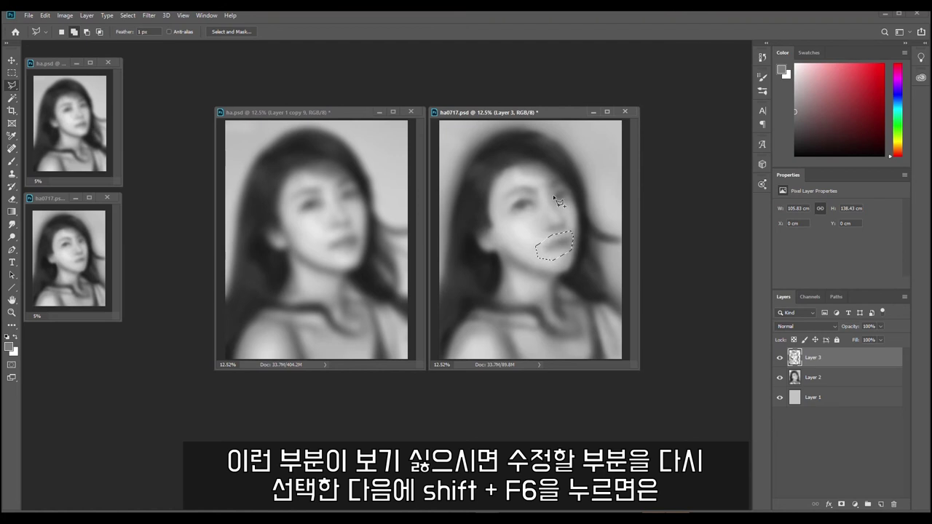
- Feather the mouth selection by 30 pixels
key(shift+F5)
key(Return)
key(shift+F6)
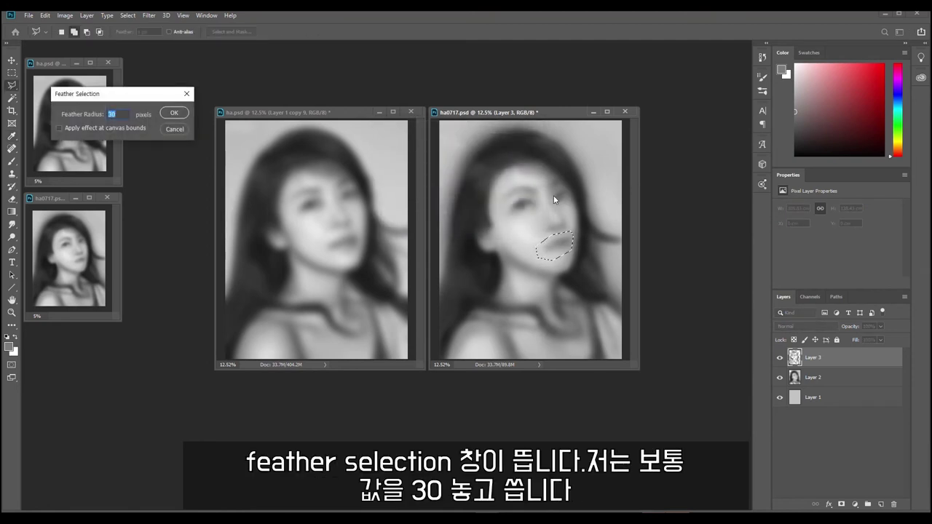
drag(150, 96, 505, 267)
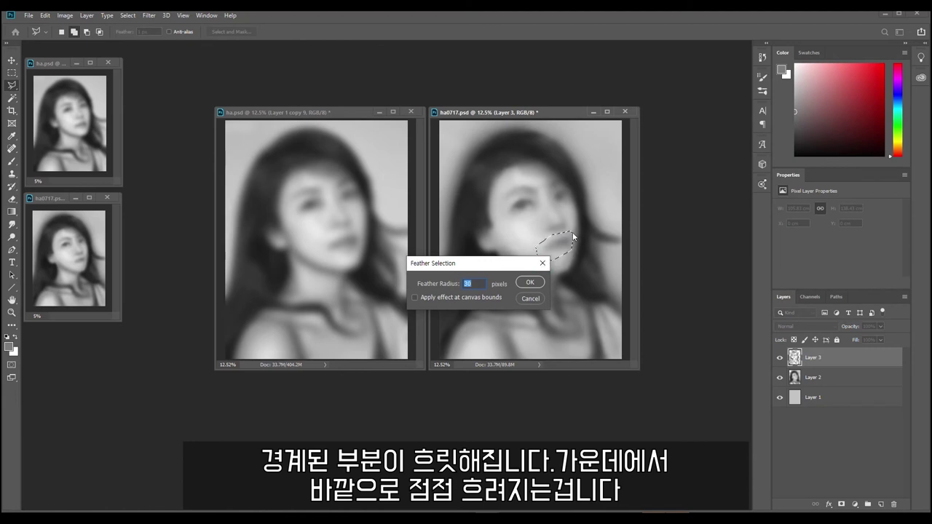
drag(509, 264, 461, 266)
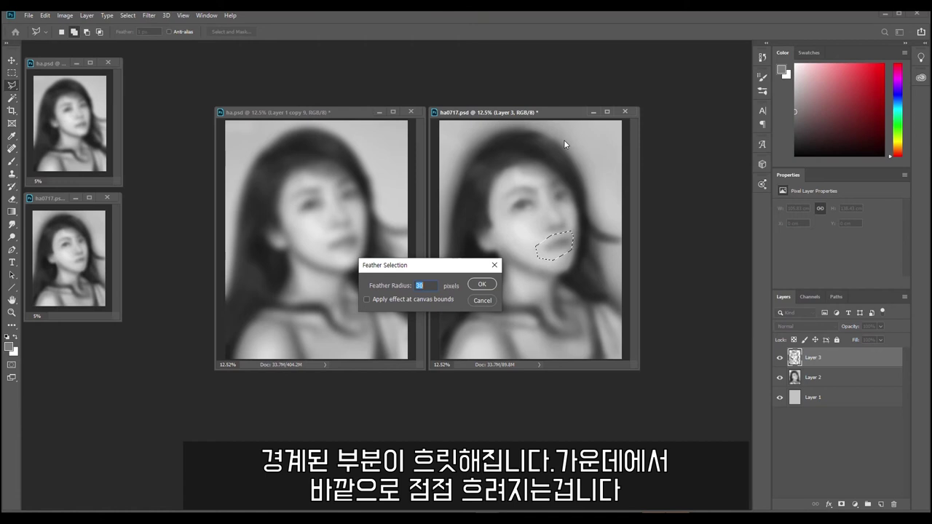
key(Return)
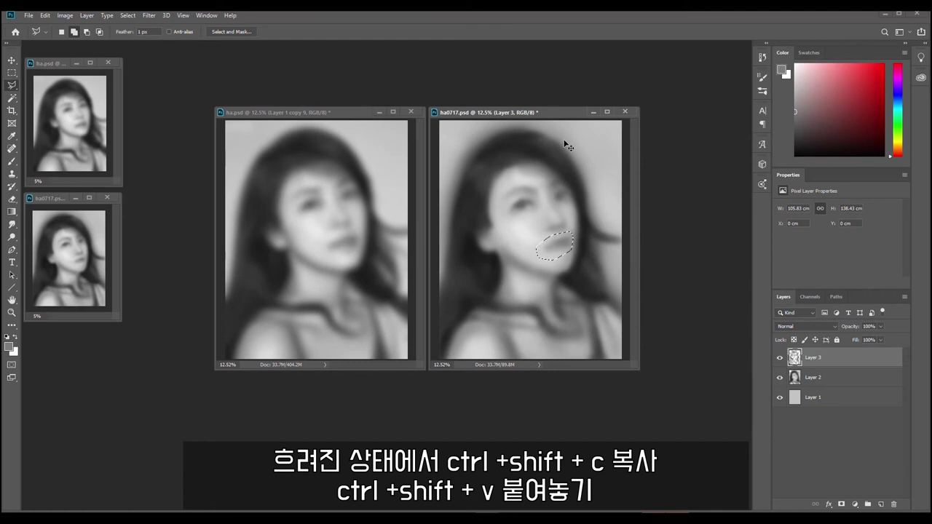
- Paste the feathered mouth in place on a new layer and nudge it left and slightly down with Free Transform
key(ctrl+shift+v)
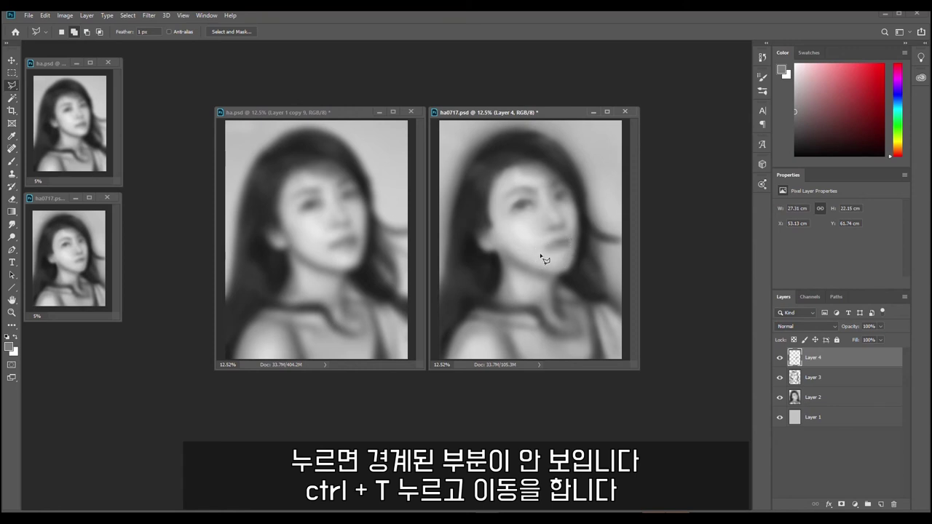
key(ctrl+t)
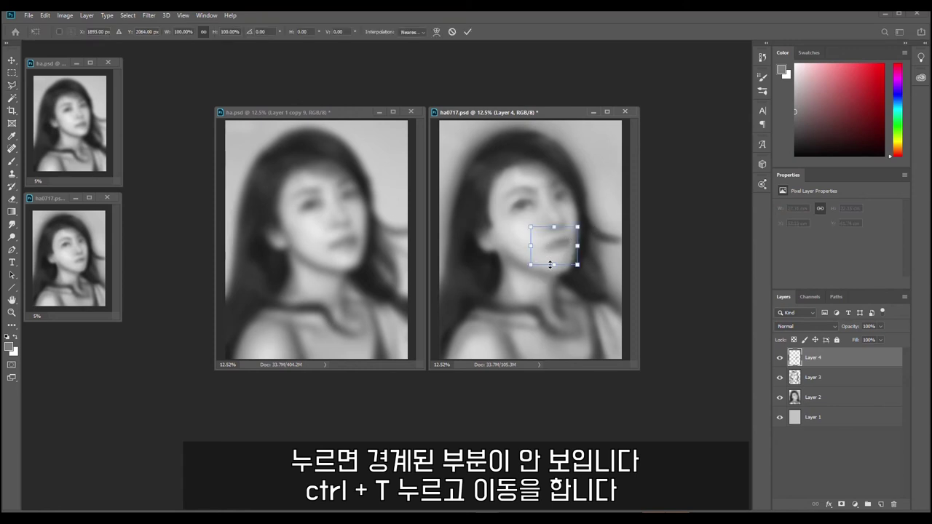
key(Left)
key(Left)
key(Left)
key(Left)
key(Left)
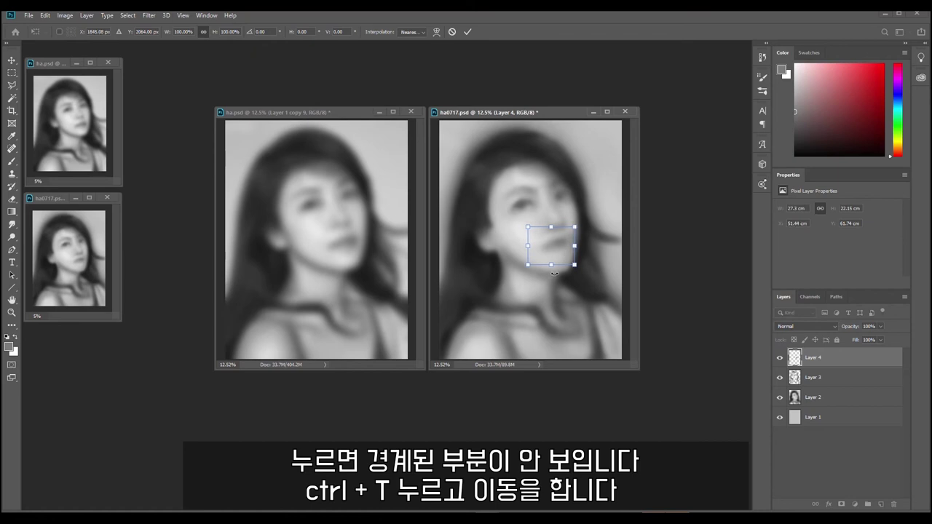
key(Right)
key(Left)
key(Down)
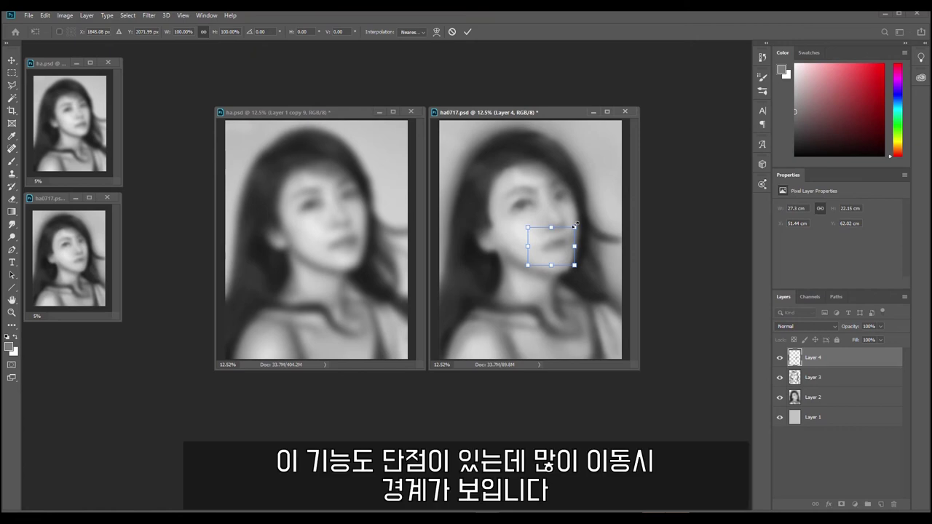
- Move the feathered mouth copy far to each side and settle it at a horizontal position of about 1861 px
key(Left)
key(Left)
key(Left)
key(Left)
key(Left)
key(Left)
key(Left)
key(Left)
key(Left)
key(Left)
key(Left)
key(Left)
key(shift+Right)
key(shift+Right)
key(shift+Right)
key(shift+Right)
key(shift+Right)
key(shift+Right)
key(shift+Right)
key(shift+Right)
key(Right)
key(Right)
key(Right)
key(Right)
key(Right)
key(Right)
key(Right)
key(Right)
key(Right)
key(Right)
key(Right)
key(Right)
key(Right)
key(Right)
key(Right)
key(Right)
key(Right)
key(Right)
key(Right)
key(Right)
key(Right)
key(Right)
key(Right)
key(Right)
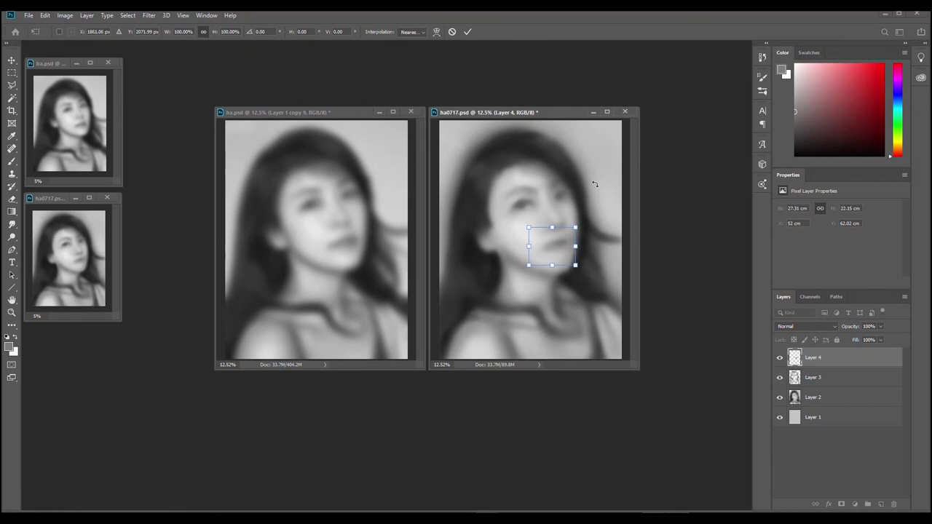
- Enlarge the mouth copy to about 29.11 × 23.64 cm and nudge it slightly upward
key(ctrl)
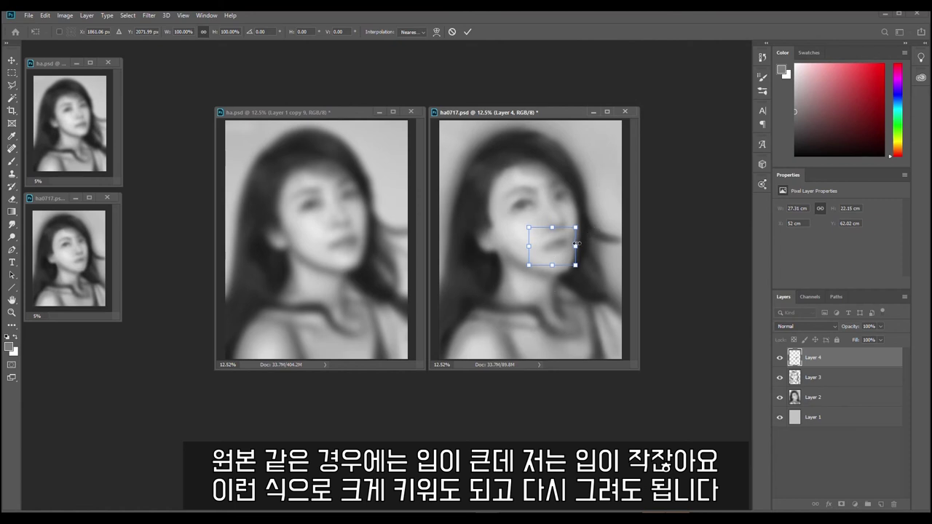
drag(576, 246, 580, 246)
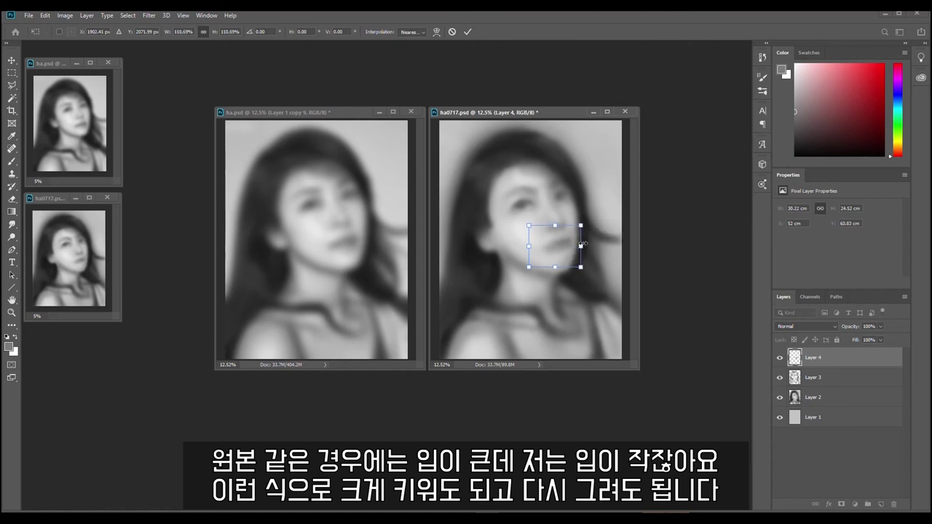
drag(578, 246, 555, 223)
key(Up)
key(Up)
key(Return)
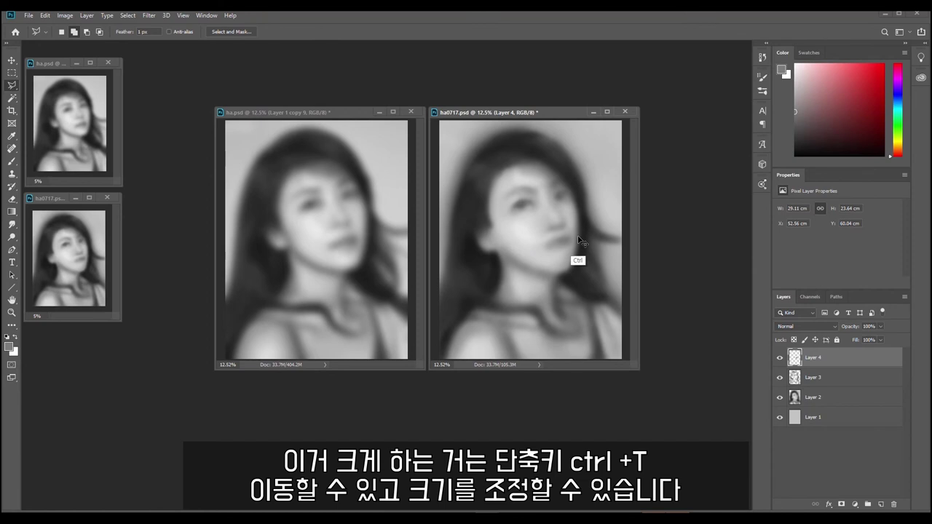
key(ctrl+t)
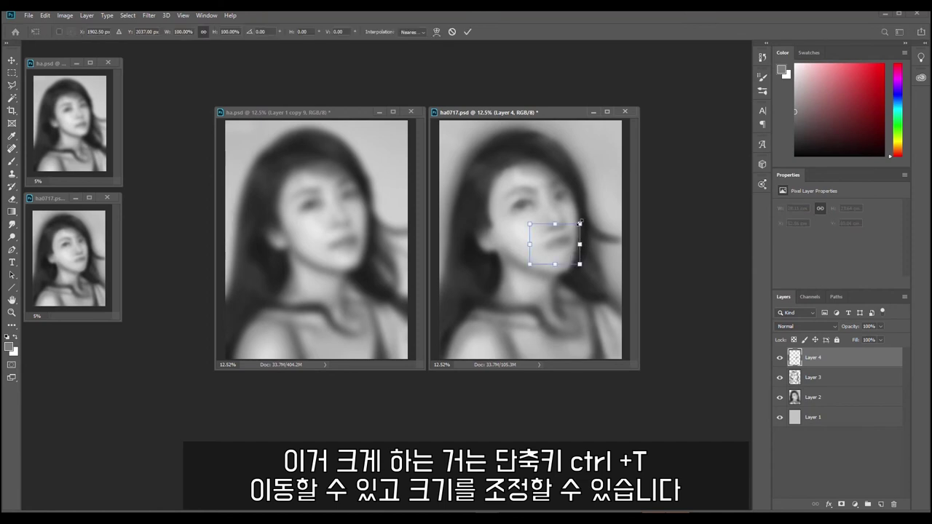
key(Return)
key(ctrl+t)
key(Return)
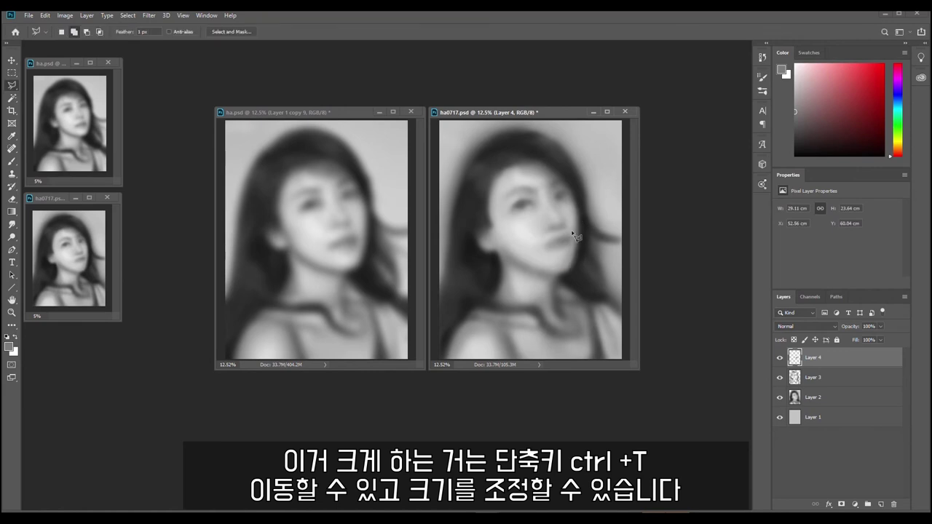
- Paint sampled light skin tone on Layer 4 beside the mouth's left corner with the 175 px brush
key(b)
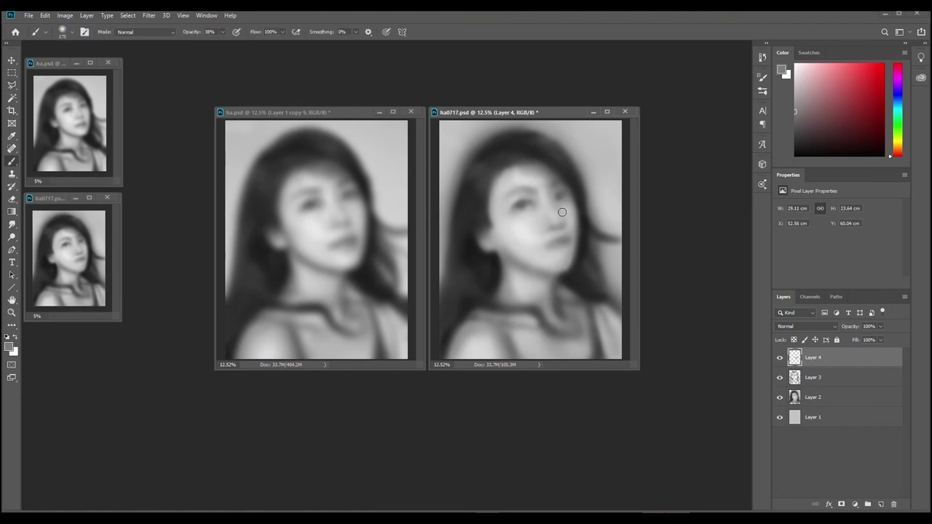
alt+click(550, 235)
drag(545, 240, 535, 246)
key(alt)
- Retouch the skin under the right eye with small dabs, undoing the unwanted ones, and sample the light skin tone above the mouth
drag(561, 208, 566, 209)
key(ctrl+z)
click(572, 207)
key(ctrl+z)
click(571, 208)
key(ctrl)
key(ctrl)
key(ctrl+t)
key(Escape)
alt+click(550, 235)
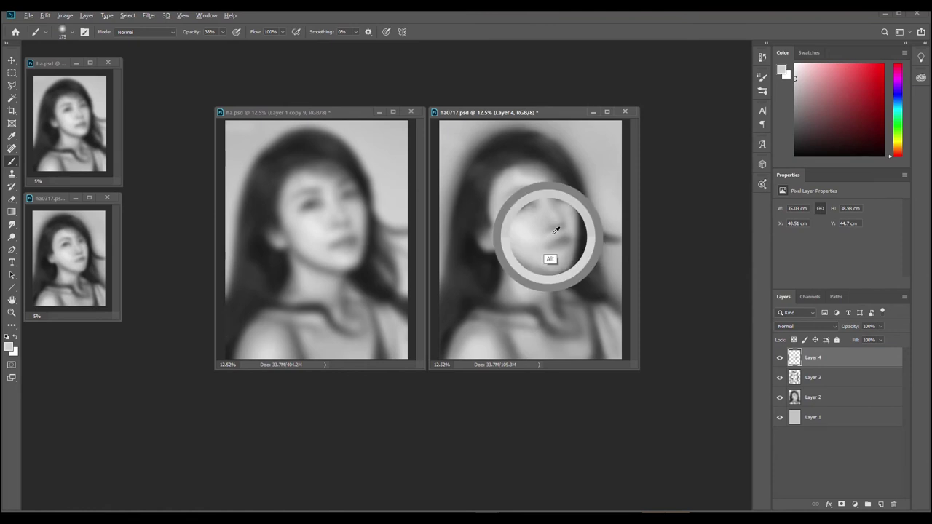
key(ctrl)
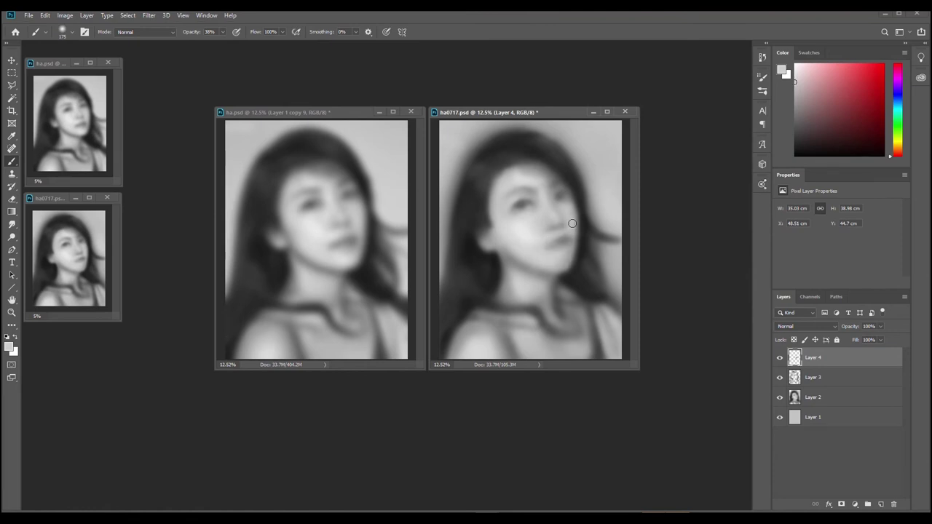
- Refine the right cheek edge, lips and underside of the chin with sampled tones
alt+click(588, 219)
alt+click(593, 229)
alt+click(558, 239)
alt+click(565, 274)
mouse_move(560, 274)
mouse_down()
mouse_move(547, 274)
mouse_move(555, 272)
mouse_up()
drag(536, 272, 556, 275)
alt+click(561, 233)
key(alt)
- Sample the bright skin tone of the left cheek and set the brush size to 150 px
alt+click(528, 233)
key(bracketright)
key(bracketright)
key(bracketleft)
key(bracketleft)
key(bracketright)
key(bracketright)
key(bracketright)
key(bracketright)
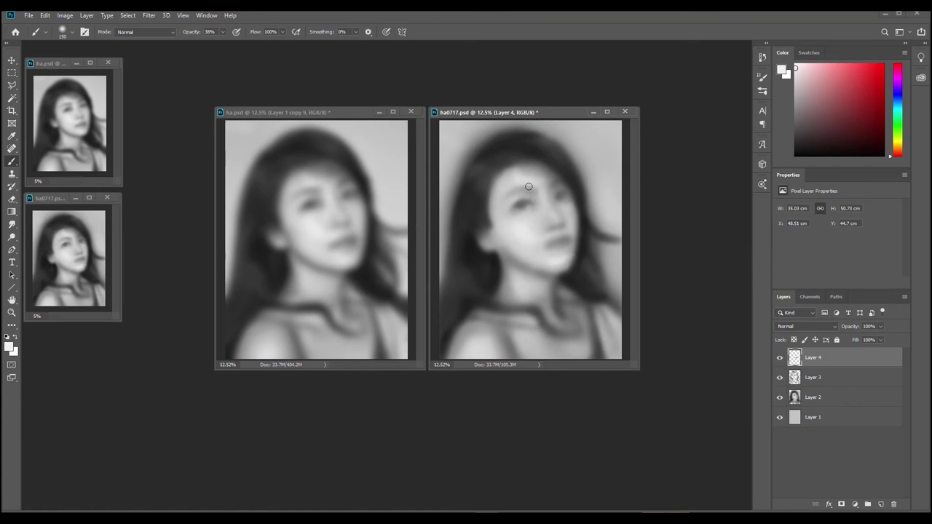
- Try repainting the hairline above the left ear with a sampled tone, and undo those strokes
alt+click(487, 211)
drag(488, 200, 492, 228)
key(ctrl+z)
key(ctrl+z)
key(ctrl+z)
- Enlarge the brush to 175 px and refine the left ear and the jaw edge beneath it with sampled tones
alt+click(493, 228)
alt+click(493, 231)
alt+click(494, 236)
key(bracketright)
key(bracketright)
alt+click(497, 239)
alt+click(500, 244)
key(ctrl)
drag(495, 235, 506, 250)
key(ctrl)
alt+click(512, 265)
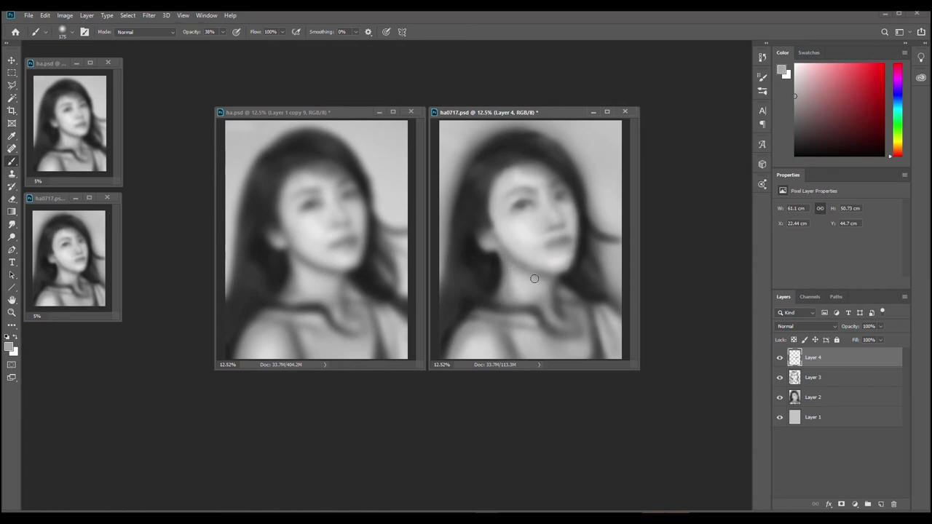
- Try repainting the neck shadow beneath the left jaw with a sampled tone and a larger brush, and undo those strokes
alt+click(559, 256)
key(bracketright)
key(bracketright)
drag(509, 266, 528, 283)
key(ctrl+z)
drag(504, 252, 520, 281)
key(ctrl+z)
key(bracketleft)
key(bracketleft)
key(bracketleft)
- Sample tones from the face and dab small corrections around the left eye
key(x)
key(ctrl)
key(ctrl)
alt+click(501, 247)
alt+click(494, 250)
alt+click(509, 254)
alt+click(520, 198)
click(519, 198)
key(ctrl+z)
click(520, 202)
key(ctrl+z)
click(519, 201)
click(527, 200)
click(528, 205)
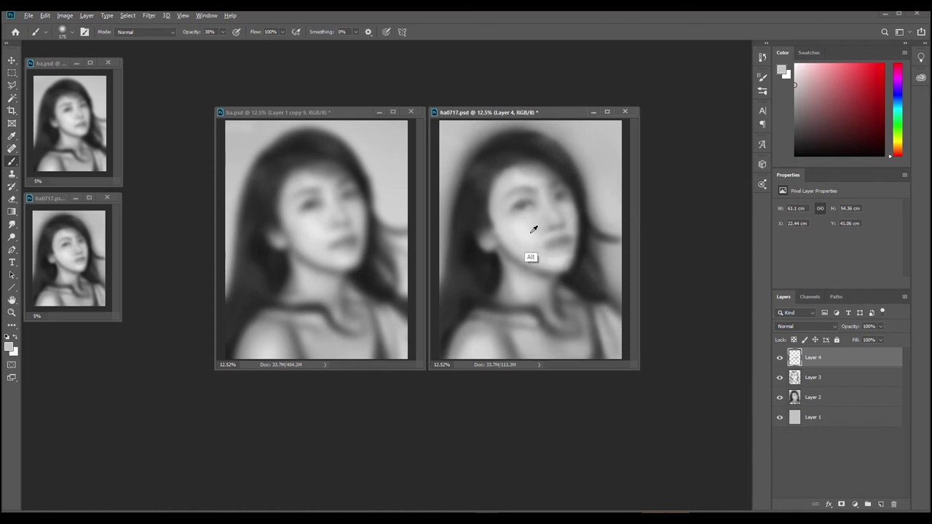
- Repaint the transition between the left jaw and the neck with a tone sampled beside the mouth
key(ctrl)
key(alt)
alt+click(570, 244)
drag(504, 261, 523, 283)
alt+click(513, 263)
key(ctrl)
- Outline the chin and lower right jaw with the Polygonal Lasso and feather the selection by 30 pixels
key(l)
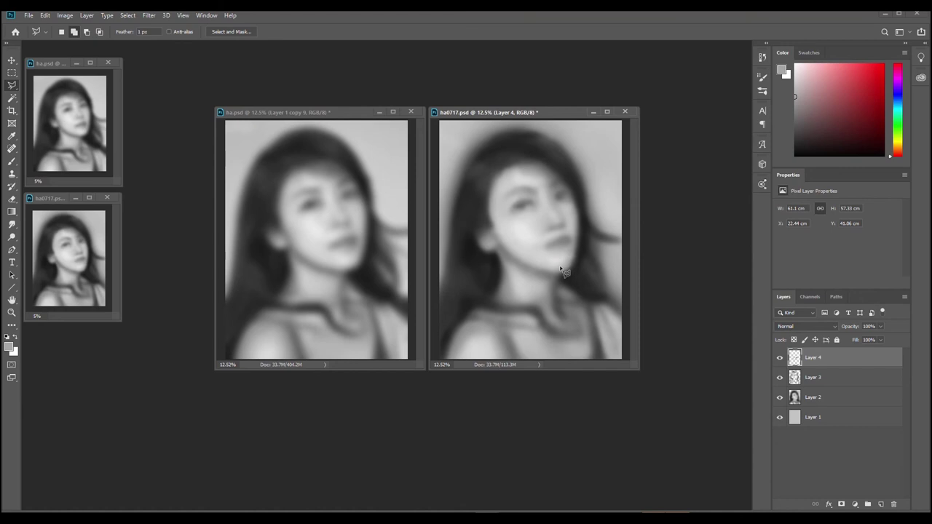
mouse_move(541, 279)
mouse_down()
mouse_move(567, 251)
mouse_move(588, 261)
mouse_move(576, 277)
mouse_move(540, 278)
mouse_up()
key(shift+F6)
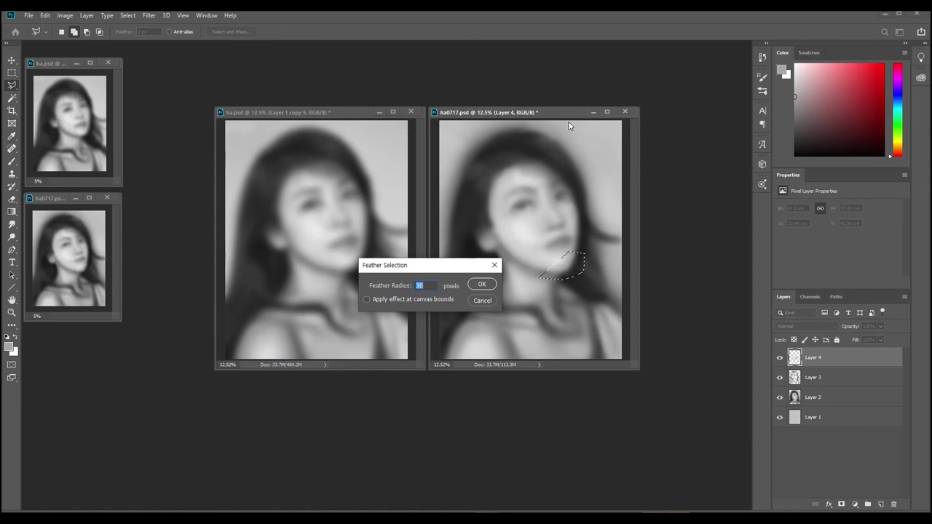
key(Return)
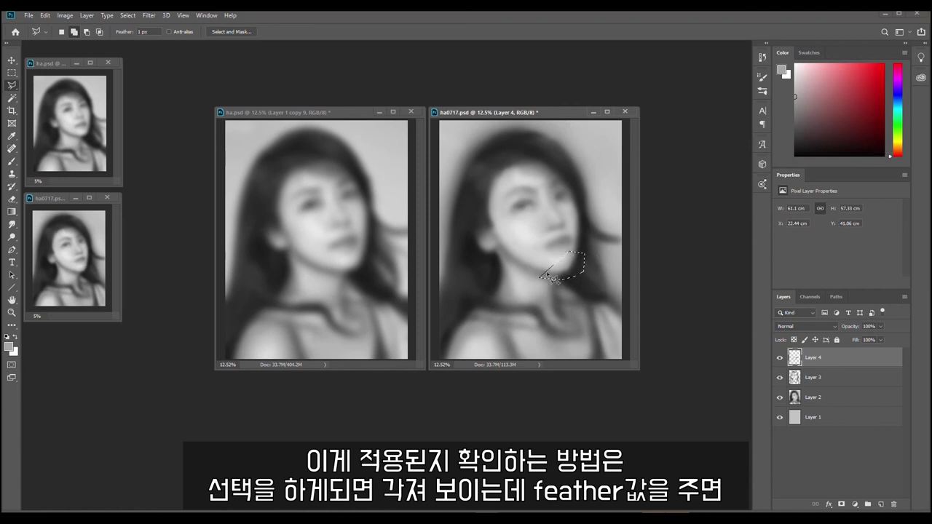
key(shift+F6)
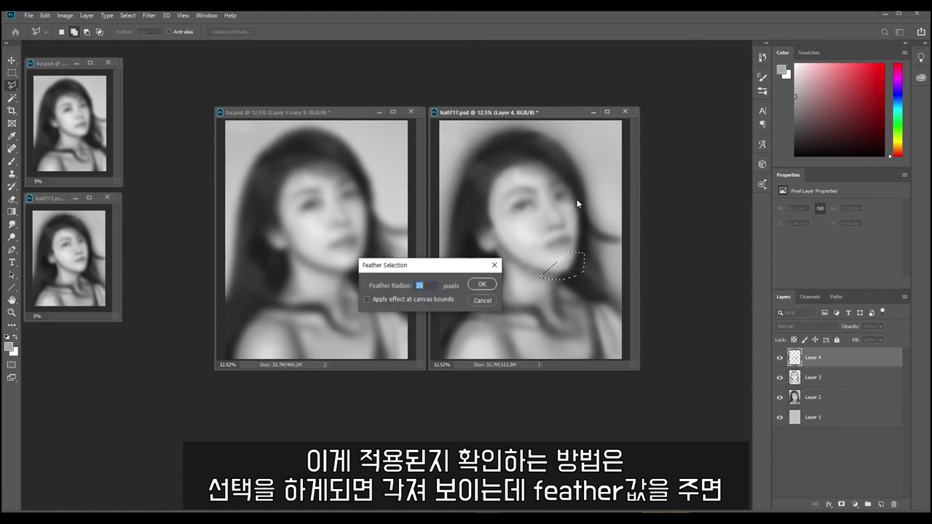
key(Return)
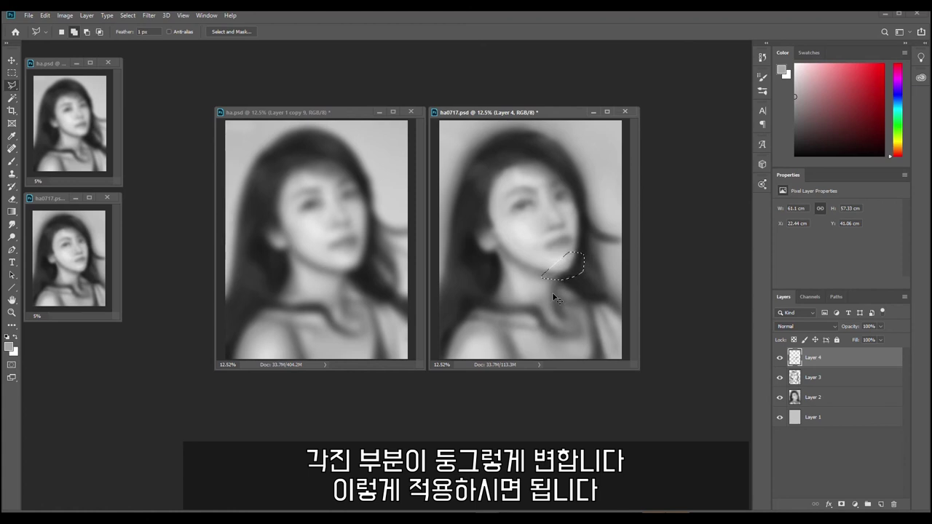
- Copy the selected chin onto a new layer and nudge it slightly up and to the left
key(ctrl+j)
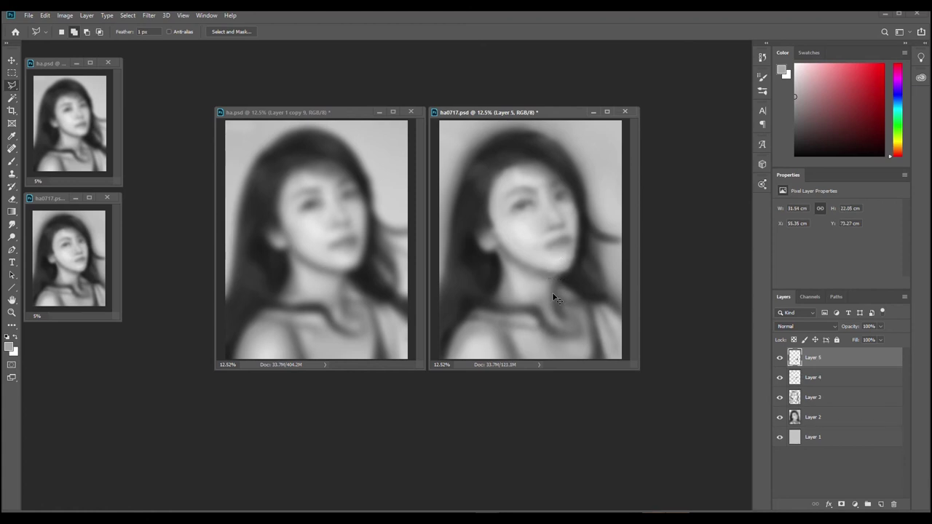
key(ctrl+t)
key(shift+Up)
key(shift+Up)
key(shift+Up)
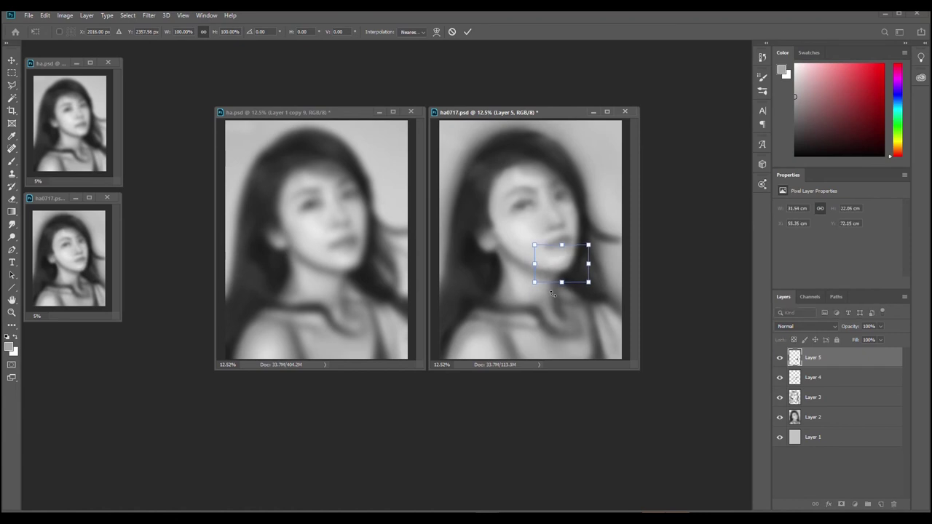
key(Left)
key(Left)
key(Left)
key(Up)
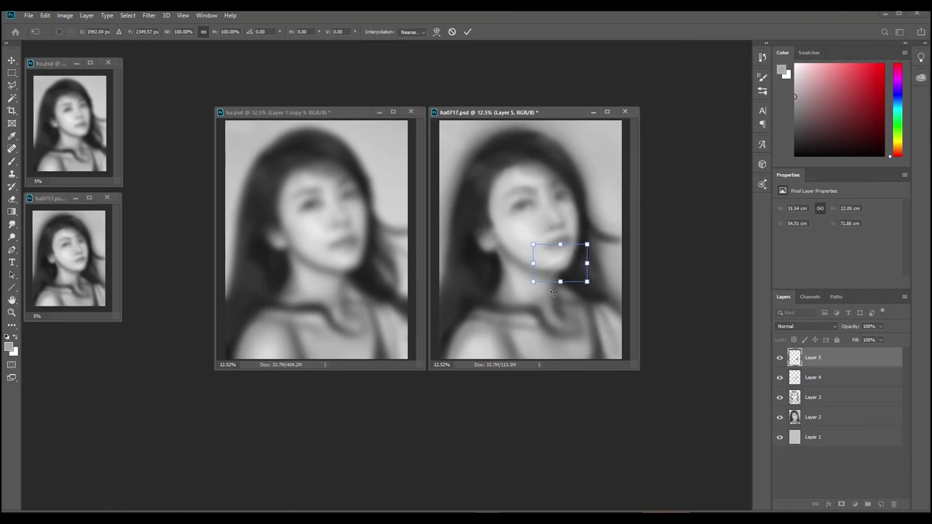
key(Right)
key(Left)
key(Return)
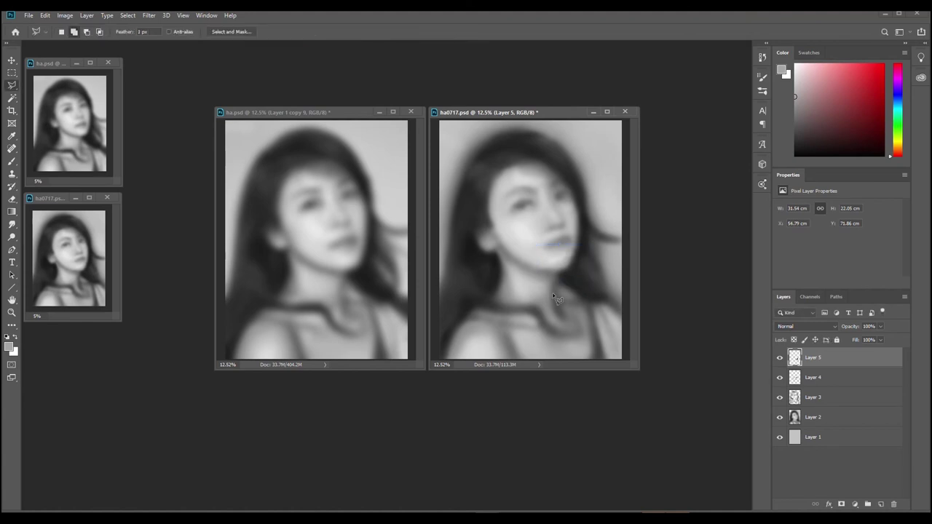
- Paint the right cheek edge and the underside of the jaw around the shifted chin with sampled midtones
key(b)
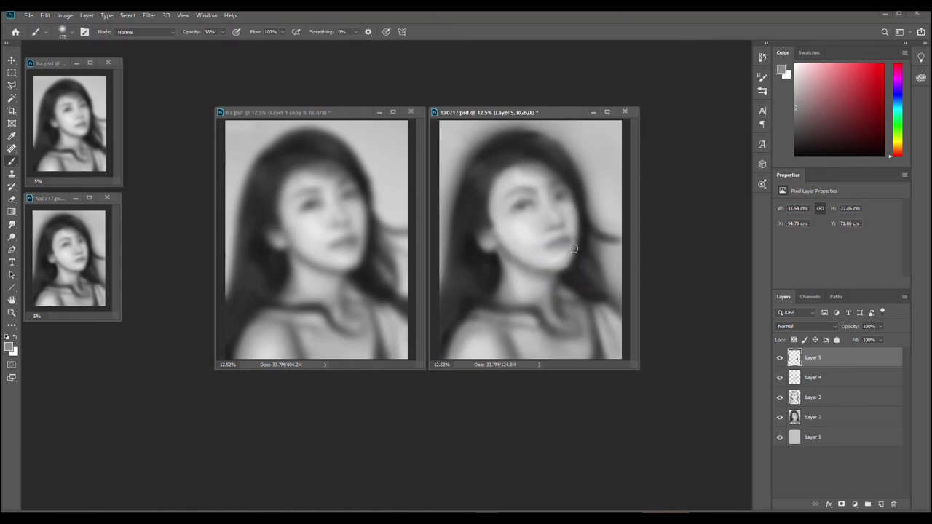
drag(568, 259, 573, 231)
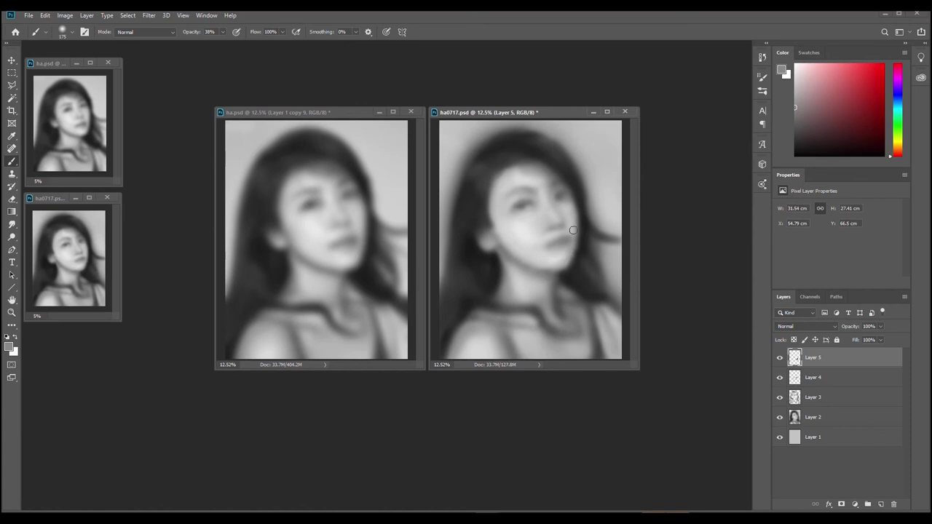
alt+click(548, 261)
alt+click(526, 263)
drag(535, 266, 528, 262)
drag(543, 274, 547, 257)
key(ctrl+t)
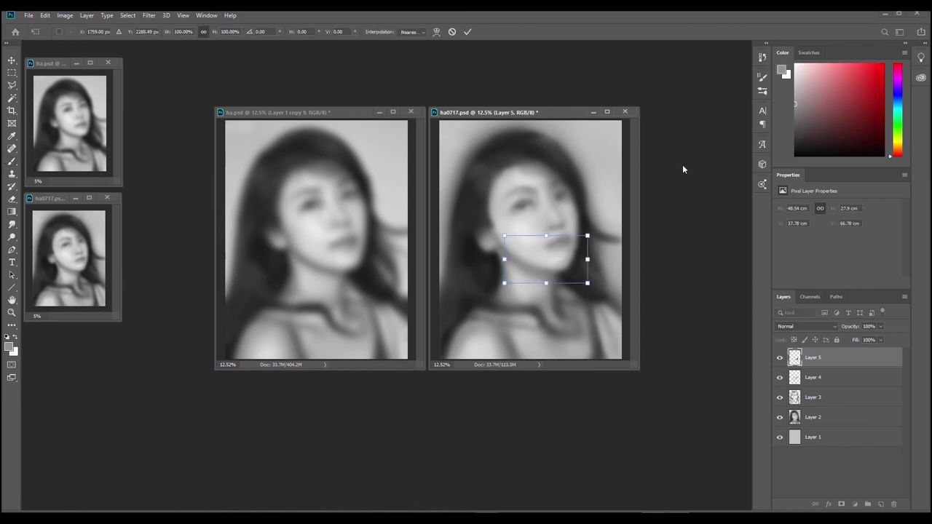
key(Return)
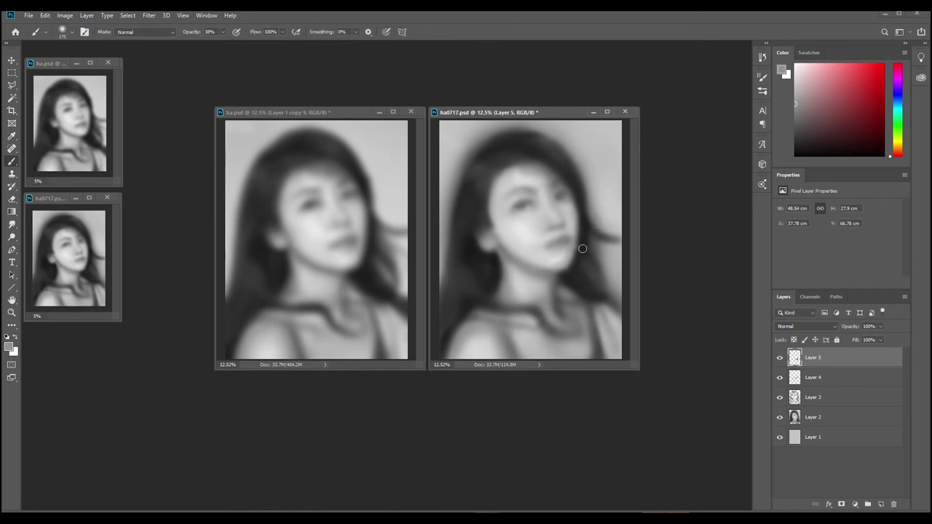
- Redefine the hair edge along the right cheek and jaw with a sampled dark tone
alt+click(582, 242)
drag(585, 219, 576, 259)
drag(585, 218, 576, 262)
- Try repainting the inner brow, the right eyebrow and the forehead's right edge with sampled tones, and undo those strokes
key(alt)
alt+click(553, 230)
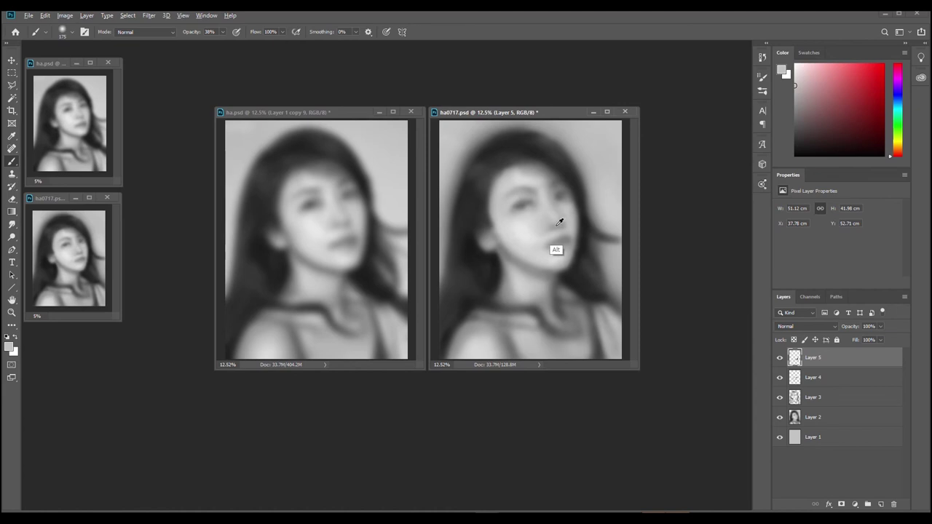
alt+click(552, 230)
alt+click(516, 234)
key(ctrl)
drag(551, 193, 552, 202)
key(ctrl+z)
alt+click(544, 196)
key(ctrl+z)
drag(551, 197, 555, 189)
key(ctrl+z)
drag(565, 188, 560, 184)
key(ctrl+z)
key(ctrl)
drag(543, 164, 558, 182)
key(ctrl+z)
- Reshape the upper and left hairline of the forehead with tones sampled from the forehead
alt+click(532, 169)
drag(517, 165, 541, 162)
key(ctrl+z)
key(ctrl+z)
click(539, 163)
drag(538, 163, 548, 169)
alt+click(537, 175)
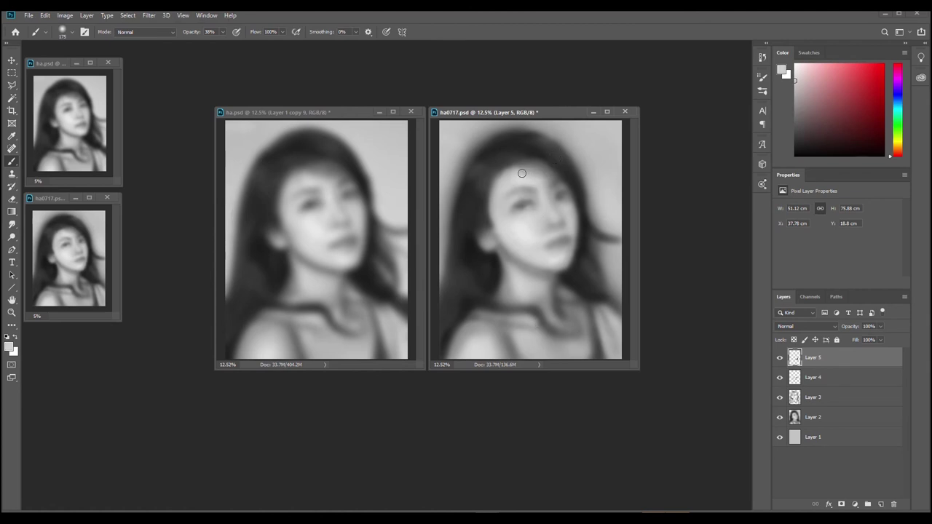
drag(505, 172, 510, 182)
- Sample a tone beside the left ear, retouch the lower left cheek edge, and enlarge the brush to 250 px
alt+click(532, 176)
alt+click(551, 175)
key(ctrl)
key(ctrl)
alt+click(521, 207)
alt+click(536, 176)
alt+click(504, 246)
mouse_move(505, 244)
mouse_down()
mouse_move(508, 236)
mouse_move(507, 245)
mouse_up()
key(bracketright)
key(bracketright)
click(506, 239)
- Refine the top of the forehead along the hairline with sampled bright skin tones
alt+click(536, 179)
drag(531, 162, 537, 164)
key(ctrl+z)
alt+click(534, 167)
drag(527, 160, 546, 166)
- Touch up the side of the nose with a sampled bright tone and reduce the brush to 200 px
alt+click(558, 252)
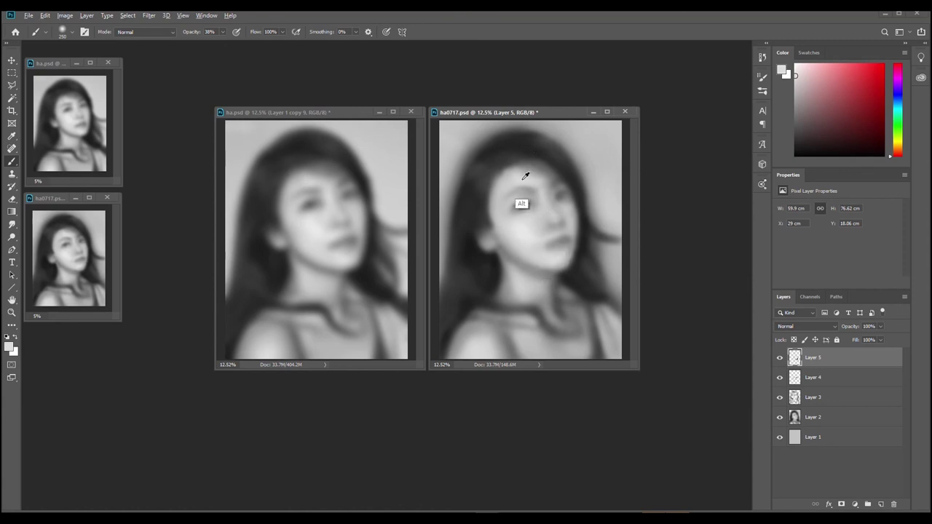
click(543, 217)
key([)
key(alt)
alt+click(531, 208)
- Blend the shading beneath the jaw and across the upper neck with tones sampled from the jaw and neck
alt+click(552, 283)
alt+click(560, 269)
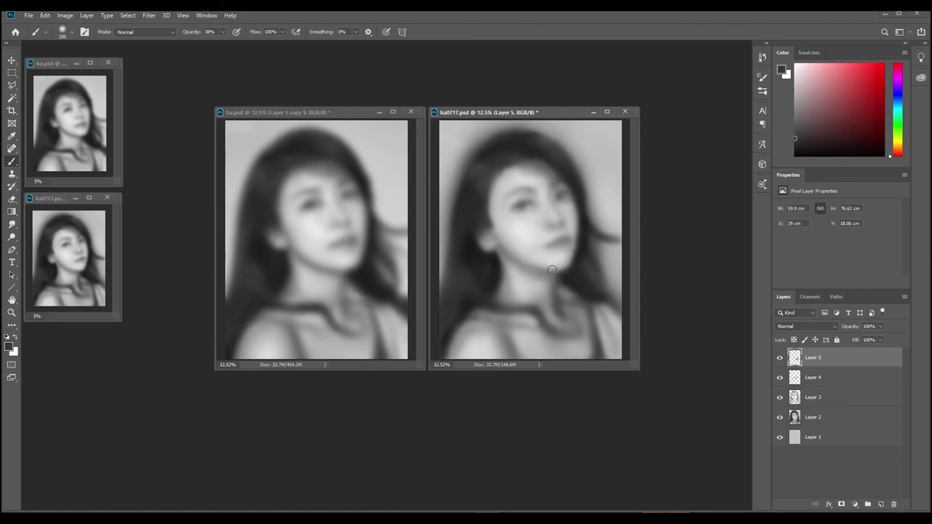
alt+click(525, 274)
key(ctrl+z)
alt+click(524, 243)
mouse_move(541, 281)
mouse_down()
mouse_move(513, 278)
mouse_move(516, 286)
mouse_up()
alt+click(509, 275)
drag(505, 268, 519, 294)
alt+click(517, 274)
alt+click(509, 269)
mouse_move(538, 280)
mouse_down()
mouse_move(547, 276)
mouse_move(539, 287)
mouse_move(548, 288)
mouse_up()
alt+click(548, 286)
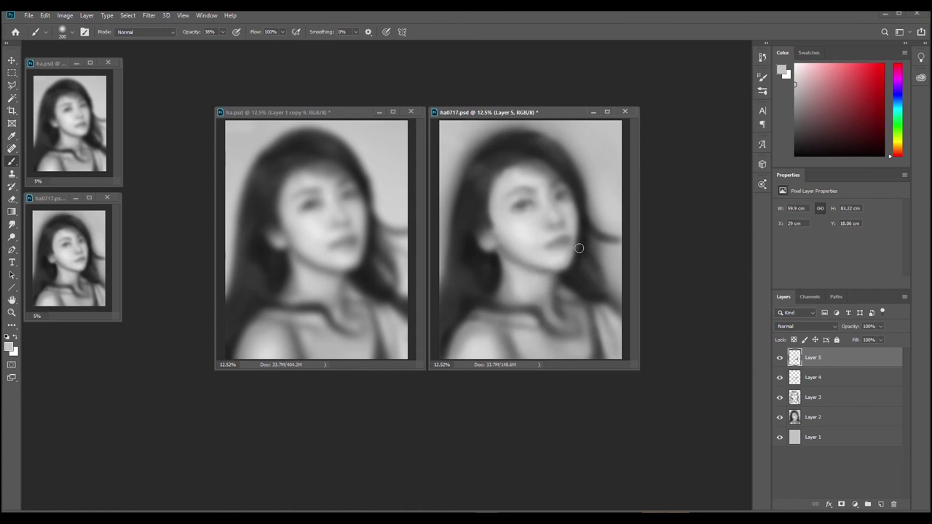
- Refine the hair edge beside the right cheek and the outer hair outline at the upper right of the head
alt+click(570, 272)
drag(579, 256, 583, 238)
alt+click(570, 154)
drag(576, 160, 570, 157)
drag(574, 156, 590, 178)
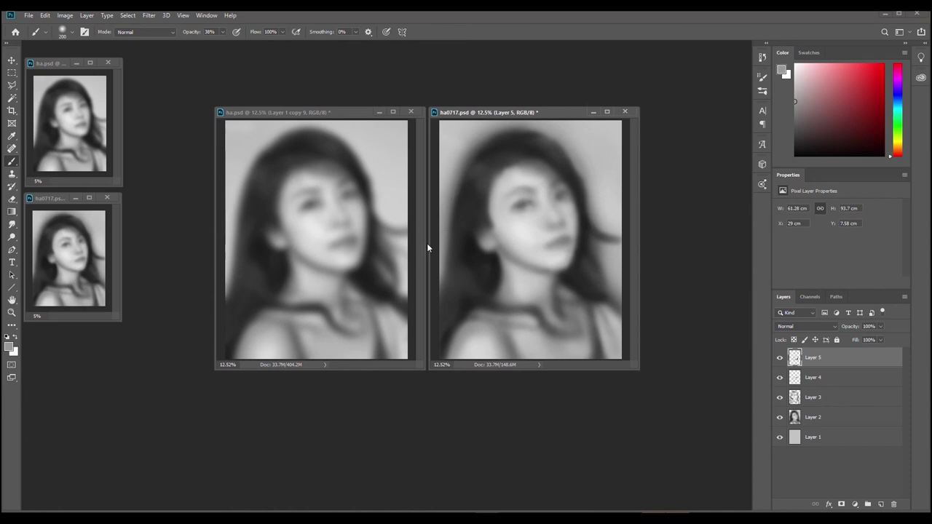
- Try repainting the hair above the left shoulder with a sampled tone, and undo those strokes
alt+click(475, 293)
drag(460, 293, 464, 291)
key(ctrl+z)
key(ctrl+z)
- Clean up the background around the hair's outer contour with a sampled background tone, enlarging the brush to 300 px
alt+click(460, 157)
mouse_move(455, 164)
mouse_down()
mouse_move(488, 129)
mouse_move(508, 126)
mouse_up()
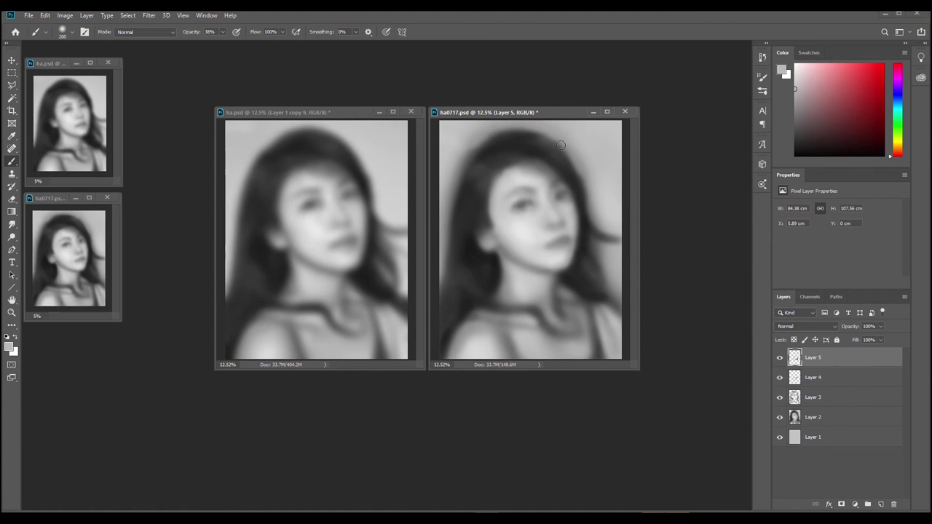
key(])
key(])
mouse_move(485, 129)
mouse_down()
mouse_move(464, 132)
mouse_move(445, 179)
mouse_move(470, 145)
mouse_up()
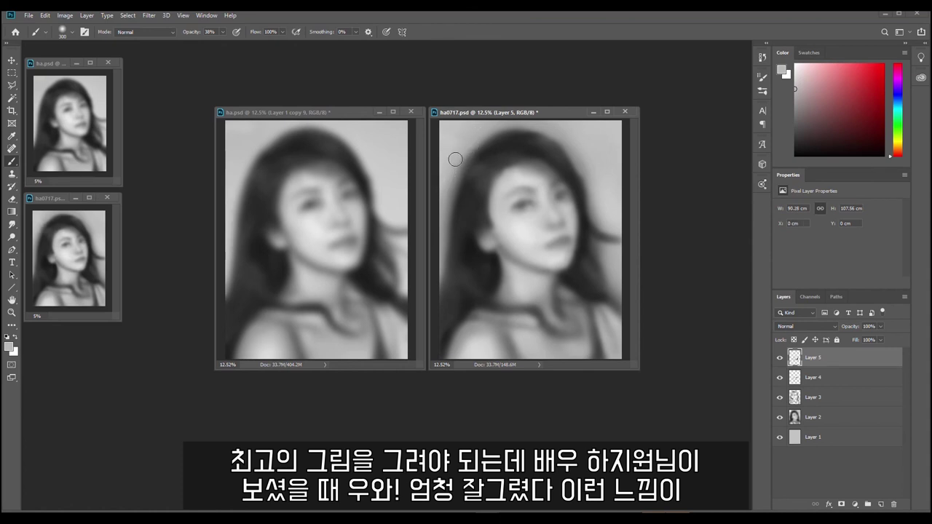
drag(465, 150, 443, 190)
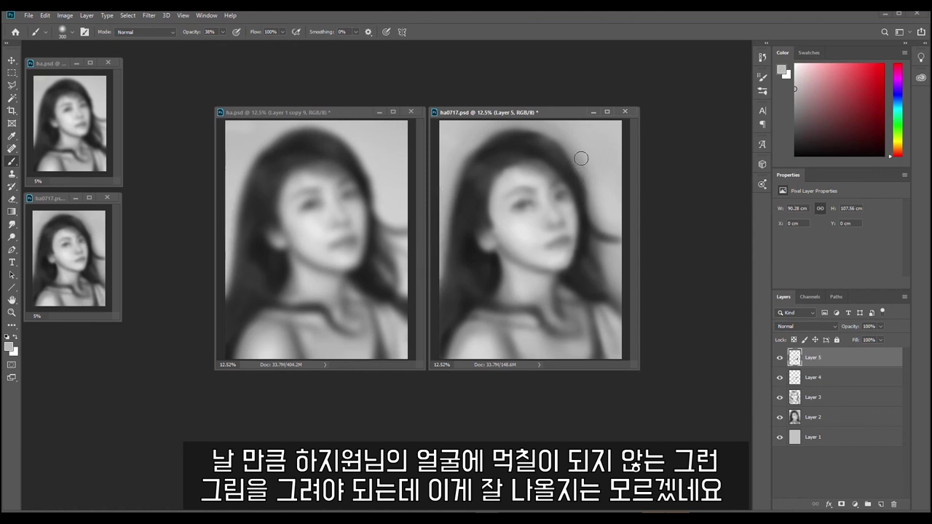
mouse_move(575, 149)
mouse_down()
mouse_move(571, 138)
mouse_move(592, 178)
mouse_up()
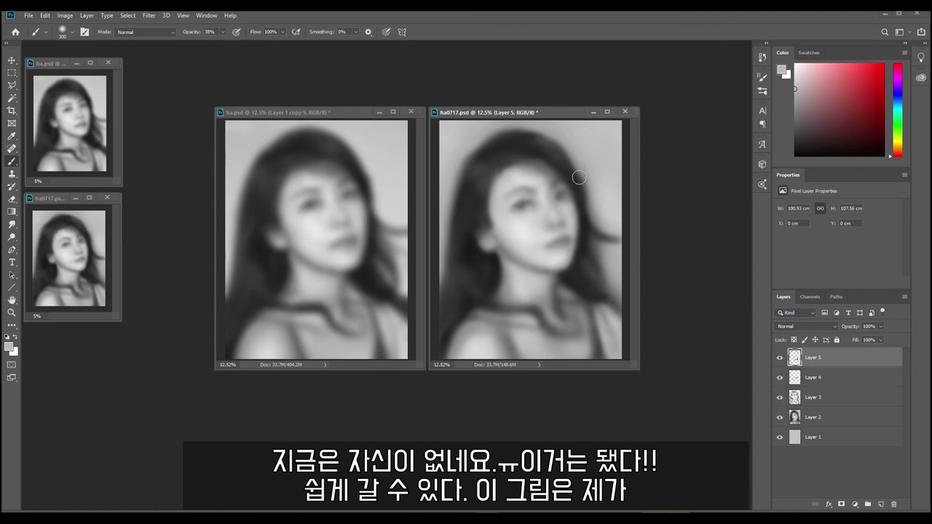
- Shape the loose hair strand on the right by painting sampled background grey around it
alt+click(583, 217)
alt+click(611, 269)
drag(609, 245, 604, 235)
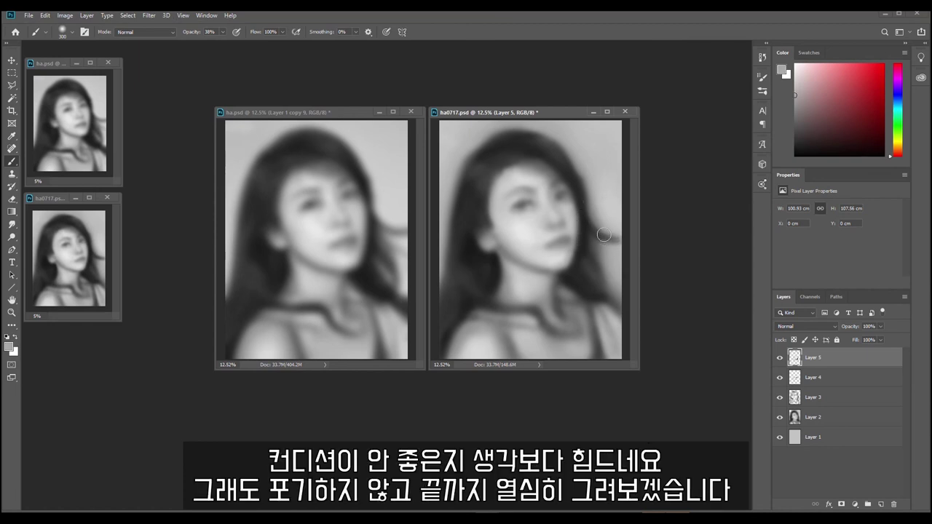
drag(598, 239, 614, 247)
- Darken the hair lock falling toward the right shoulder with sampled dark tones, using a 175 px brush
key(bracketright)
key(bracketright)
key(bracketleft)
key(bracketleft)
key(bracketleft)
alt+click(591, 233)
key(ctrl)
key(ctrl)
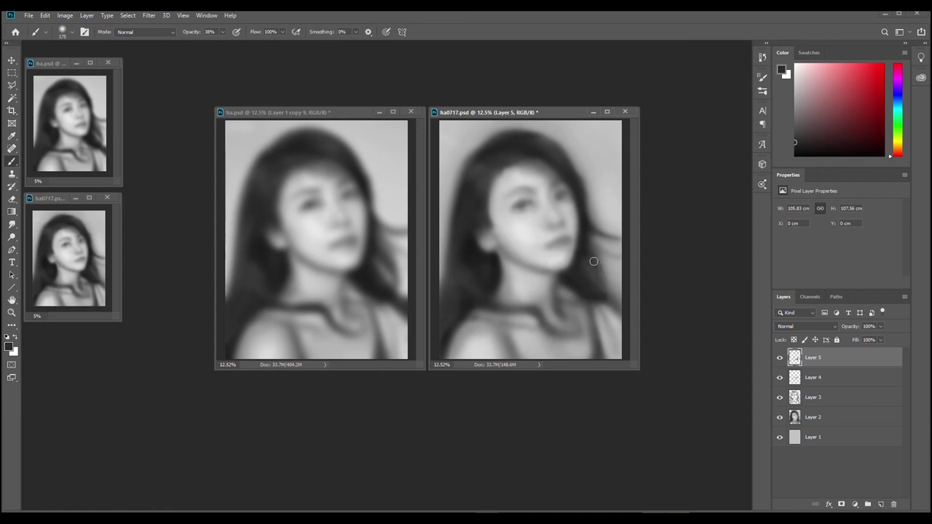
alt+click(596, 268)
drag(587, 263, 608, 298)
- Lighten the background beside the lower right hair with a sampled bright tone and set the brush size to 200 px
alt+click(550, 253)
mouse_move(610, 272)
mouse_down()
mouse_move(619, 308)
mouse_move(614, 284)
mouse_move(623, 298)
mouse_move(622, 290)
mouse_up()
key(bracketright)
key(bracketright)
key(bracketright)
key(bracketleft)
key(bracketleft)
key(bracketleft)
key(bracketleft)
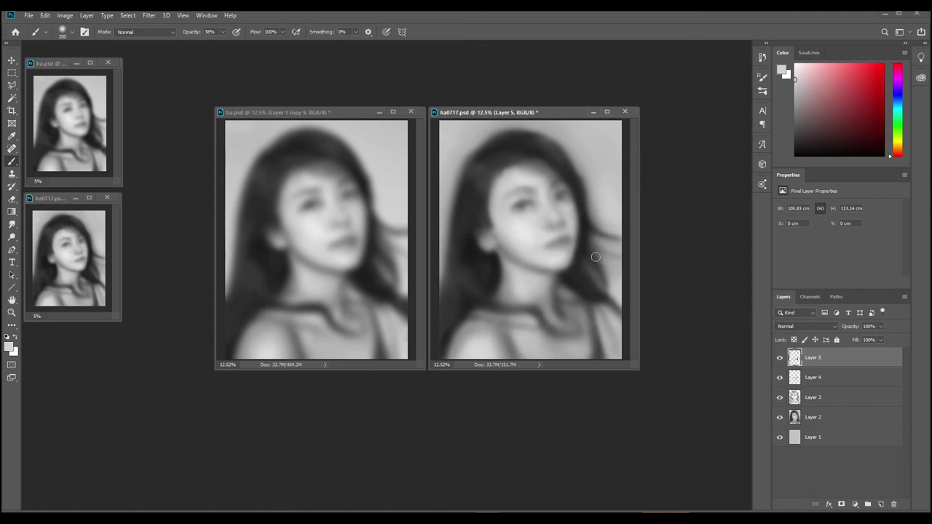
key(bracketright)
key(bracketright)
key(bracketright)
- Compare the positions of the face and hair in ha.psd and ha0717.psd, both enlarged to 20.17% on the same area
click(335, 114)
scroll(353, 205, up, 7)
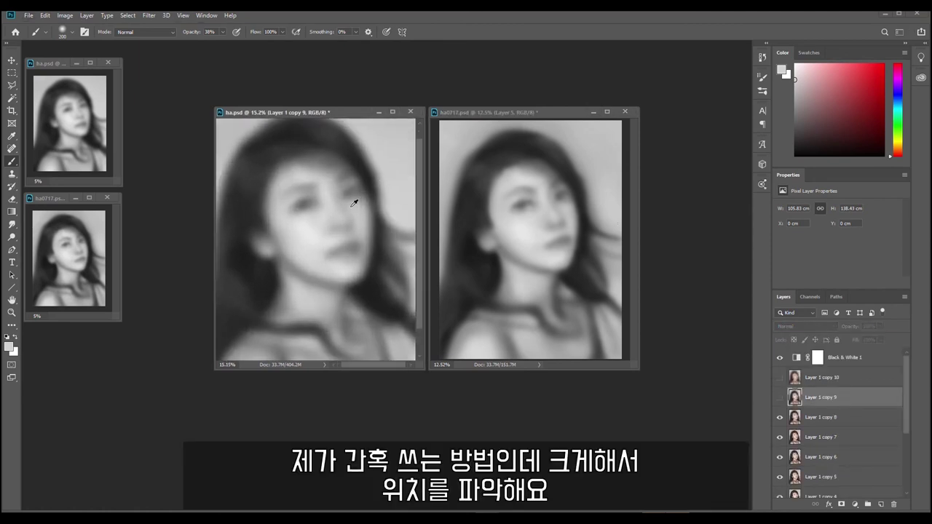
drag(371, 200, 320, 283)
scroll(352, 247, down, 2)
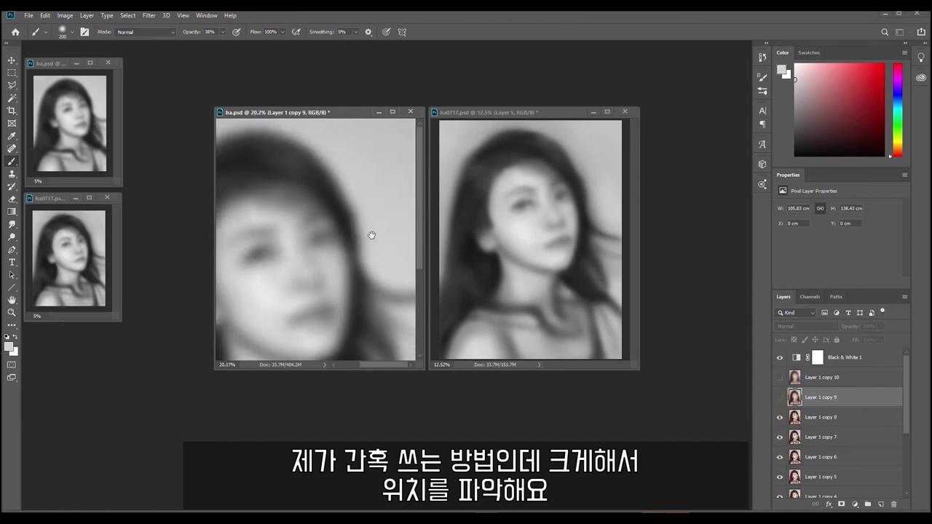
click(519, 113)
click(324, 112)
drag(335, 175, 352, 208)
click(512, 116)
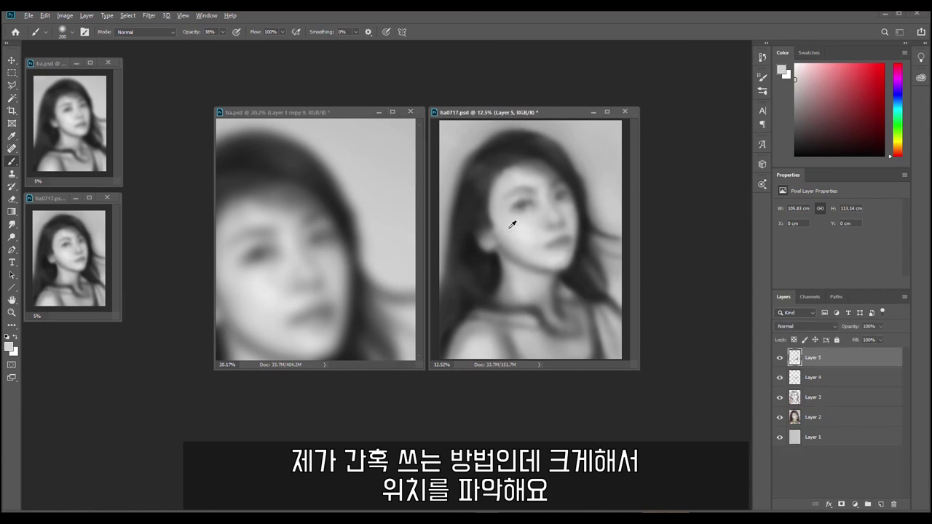
scroll(512, 224, up, 4)
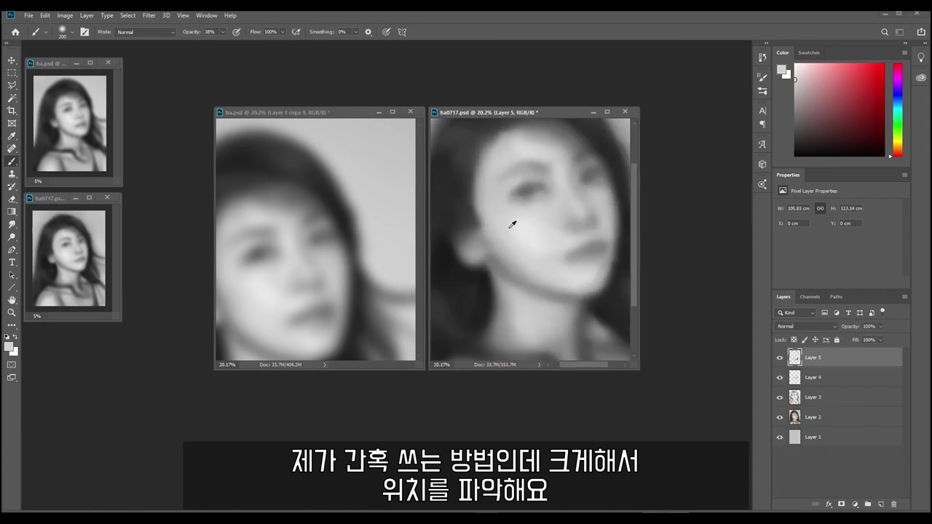
drag(512, 224, 454, 277)
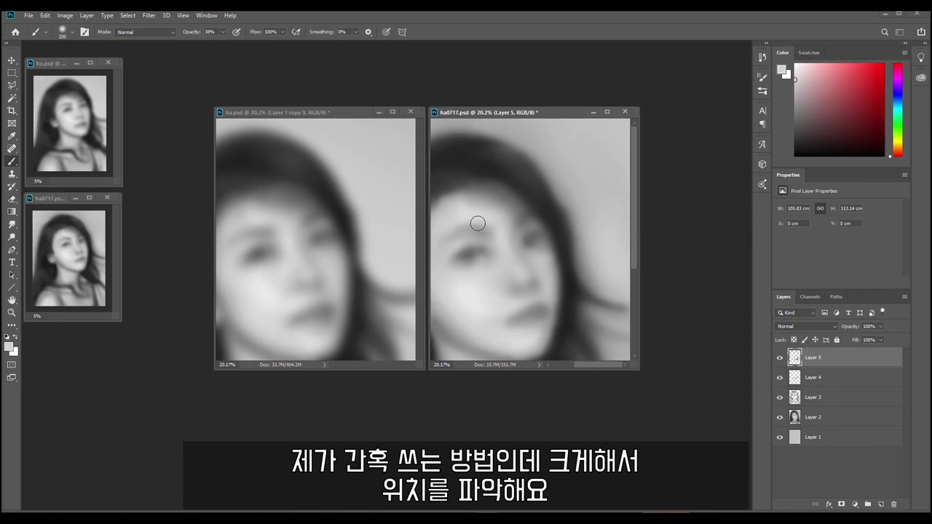
- Darken the hair above the forehead on Layer 5 with a dark tone sampled from the crown
alt+click(459, 163)
drag(498, 175, 503, 178)
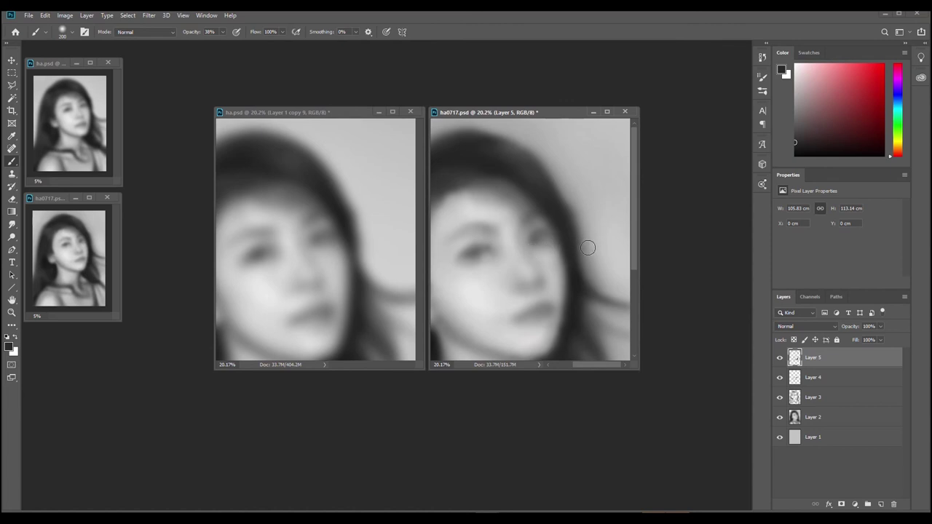
drag(588, 248, 566, 250)
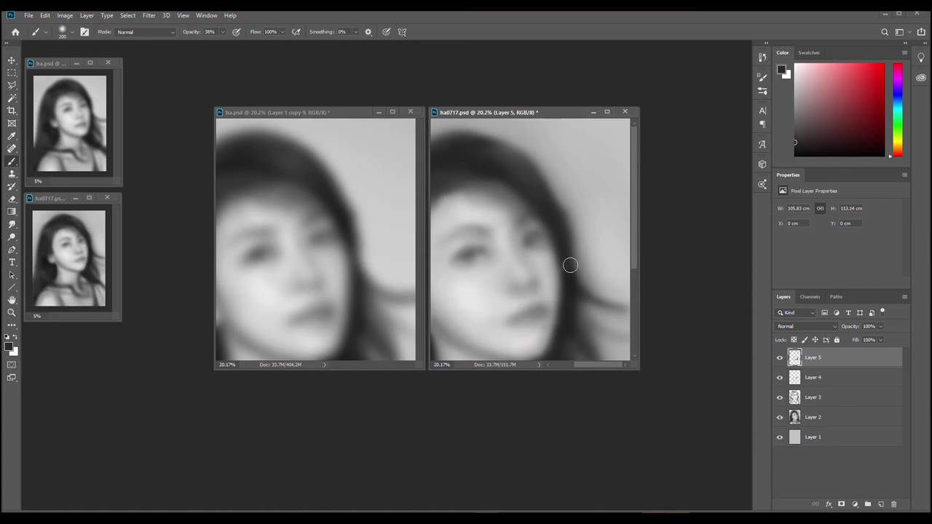
scroll(562, 242, down, 1)
scroll(562, 243, down, 1)
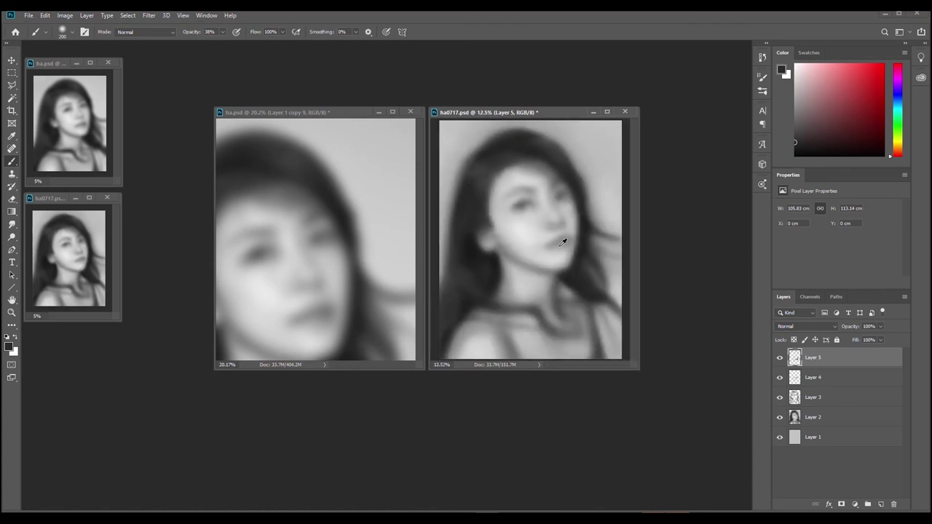
- Lasso the head and upper hair, feather the selection and copy the merged artwork onto a new layer, Layer 6
key(l)
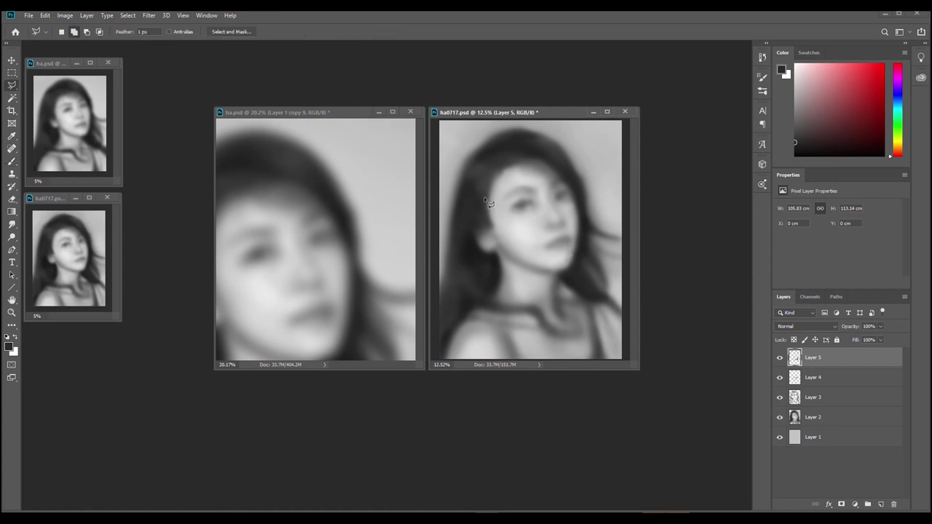
mouse_move(455, 244)
mouse_down()
mouse_move(444, 211)
mouse_move(466, 140)
mouse_move(508, 127)
mouse_move(493, 125)
mouse_move(552, 125)
mouse_move(588, 156)
mouse_move(606, 188)
mouse_move(607, 269)
mouse_move(552, 286)
mouse_move(488, 279)
mouse_move(455, 246)
mouse_up()
key(shift+F6)
key(Return)
key(ctrl+j)
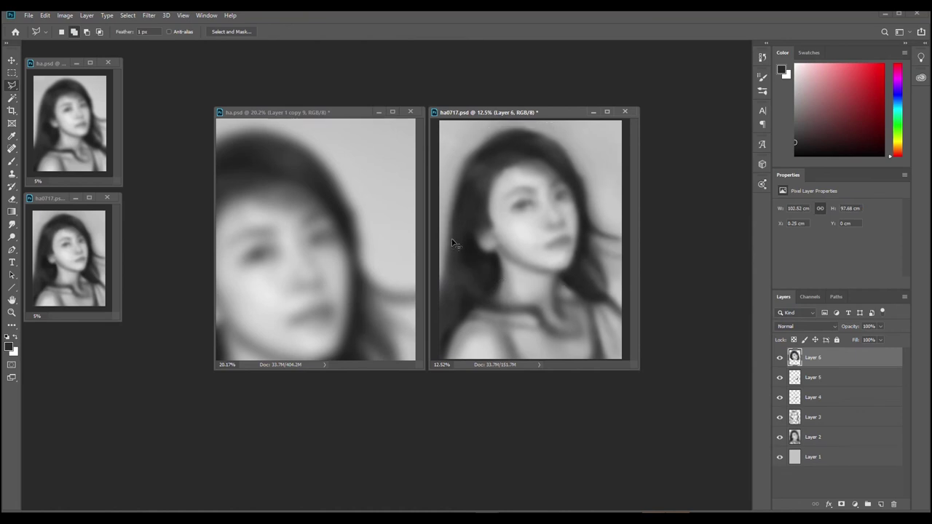
key(ctrl+t)
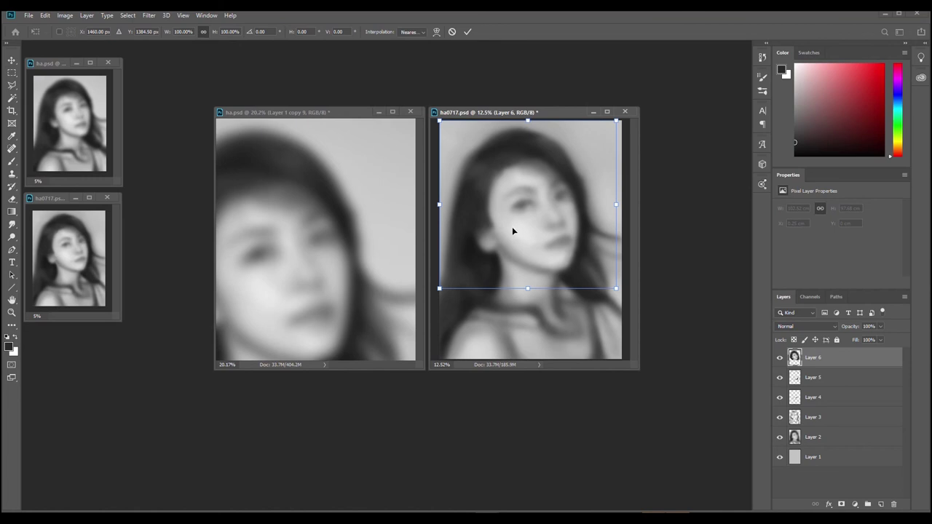
key(Return)
click(779, 358)
click(779, 358)
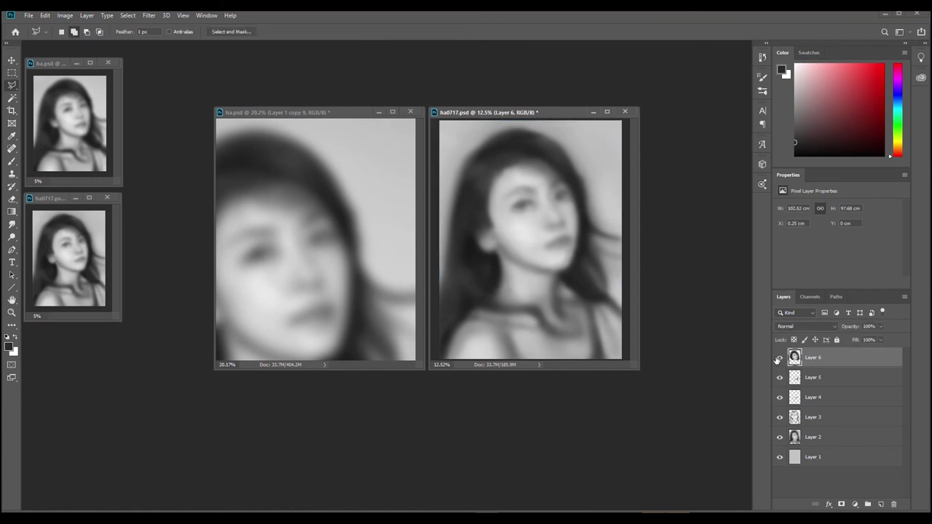
- Free-transform Layer 6 by pulling its lower-right corner slightly inward, with a horizontal skew of about -0.7° and a height of 100.22%
scroll(523, 222, up, 5)
drag(539, 229, 462, 330)
drag(517, 297, 530, 280)
scroll(532, 286, down, 1)
scroll(535, 289, down, 1)
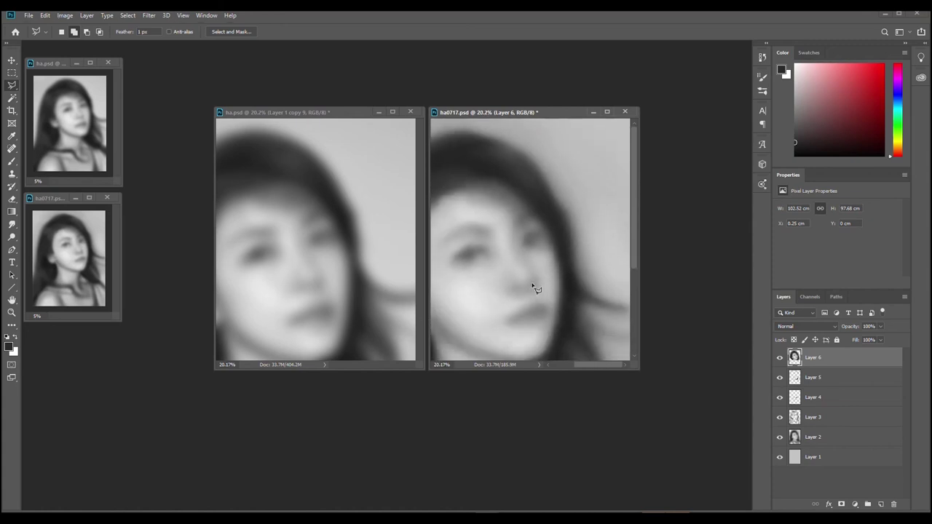
key(ctrl+t)
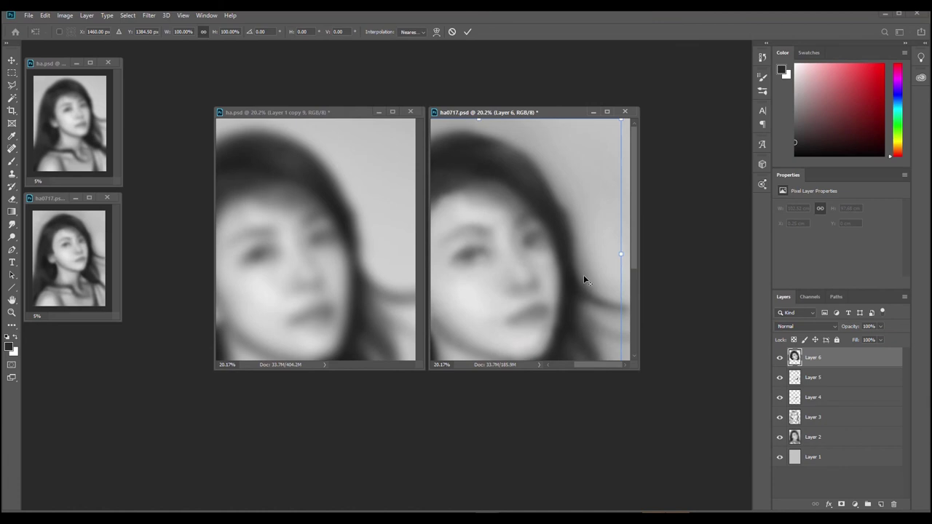
scroll(585, 277, down, 2)
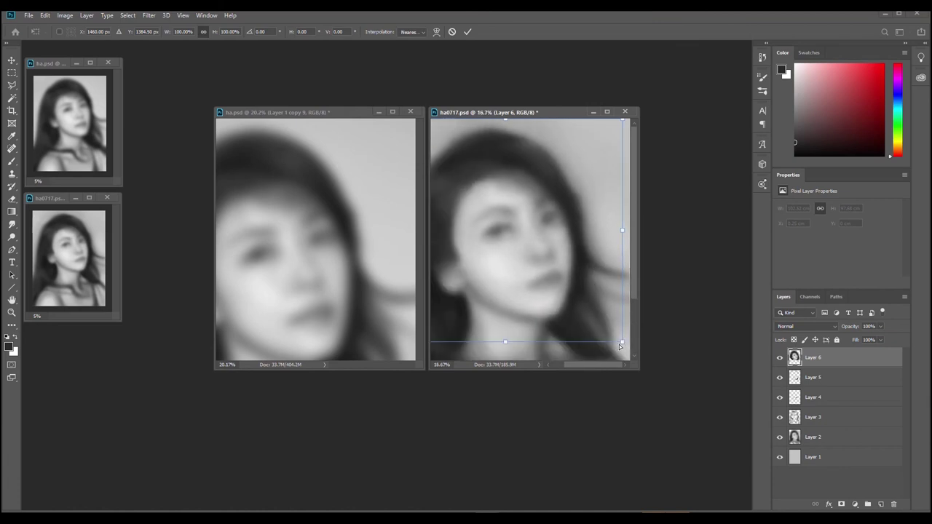
drag(623, 345, 620, 346)
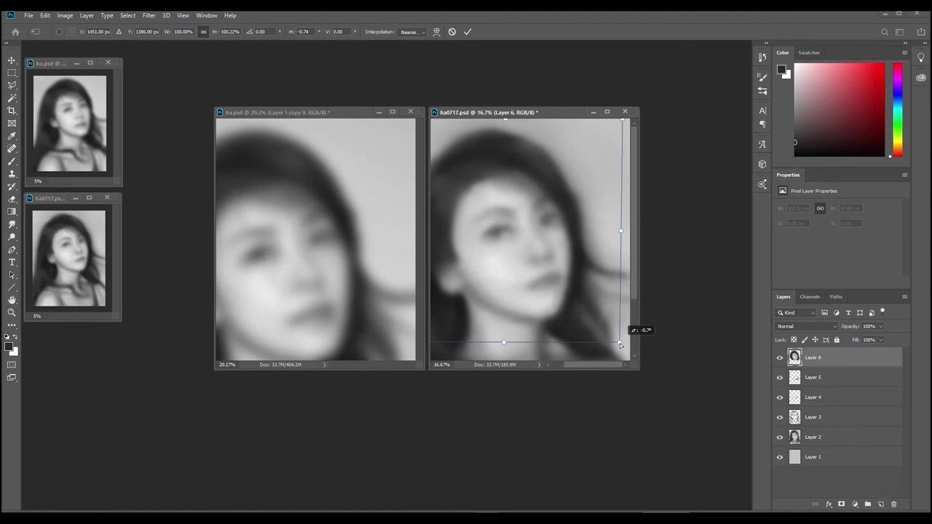
drag(620, 346, 620, 345)
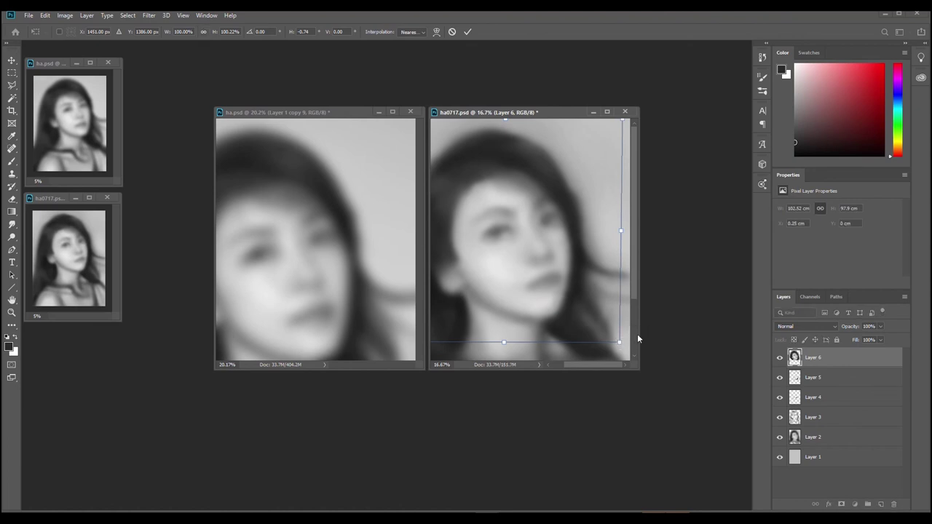
key(Return)
key(l)
- Compare the portrait with and without Layer 6 by switching the layer's visibility repeatedly
scroll(567, 291, up, 2)
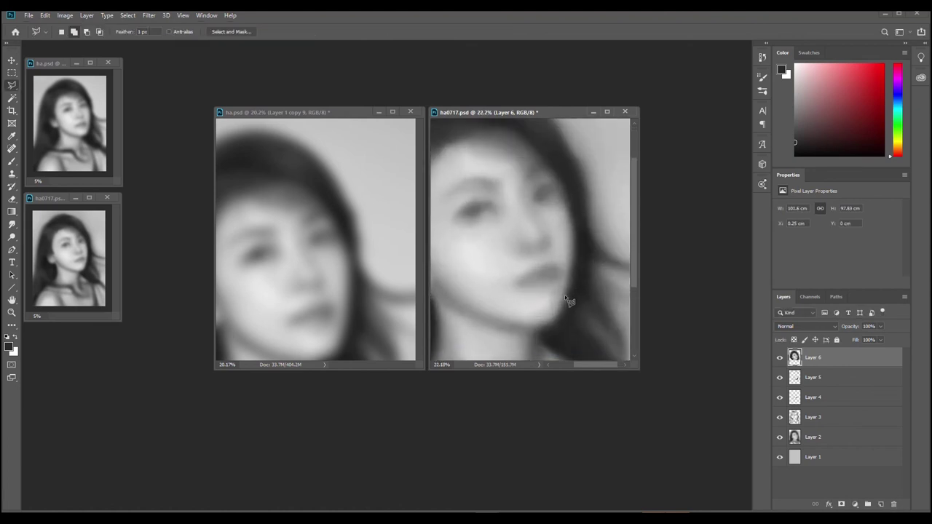
scroll(605, 241, up, 2)
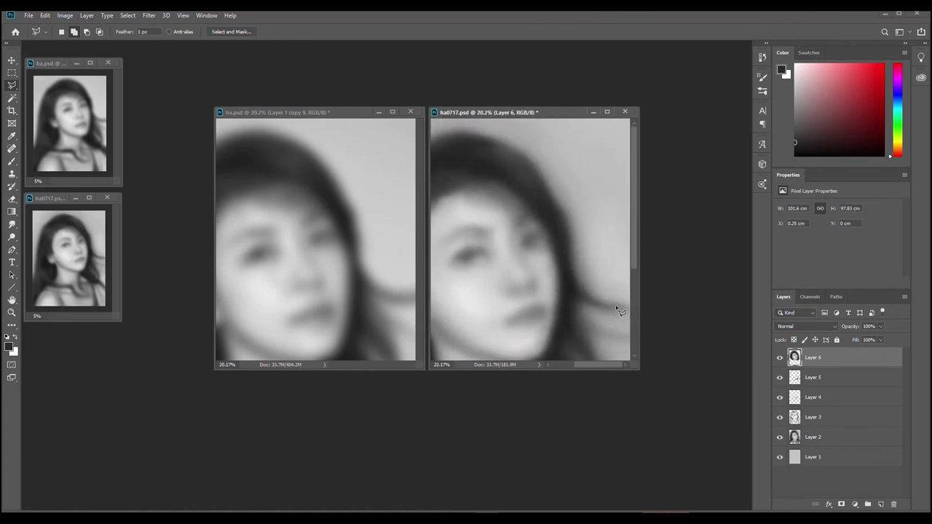
click(780, 357)
click(780, 357)
click(780, 358)
click(780, 357)
click(781, 357)
click(780, 358)
click(780, 357)
click(780, 358)
- Refine the hair edge along the temple above the ear on Layer 6 with sampled dark tones, following ha.psd with a 200 px brush
click(346, 114)
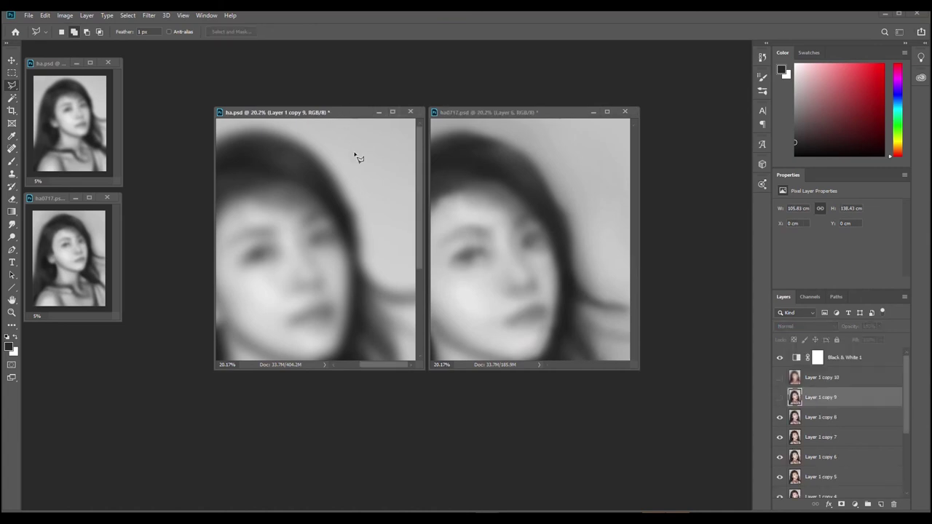
drag(309, 189, 358, 217)
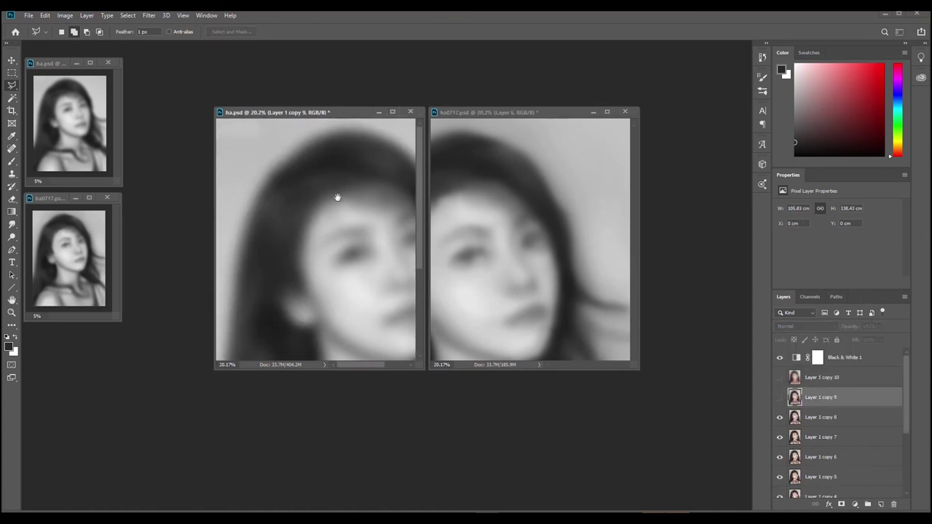
click(545, 113)
drag(442, 182, 537, 229)
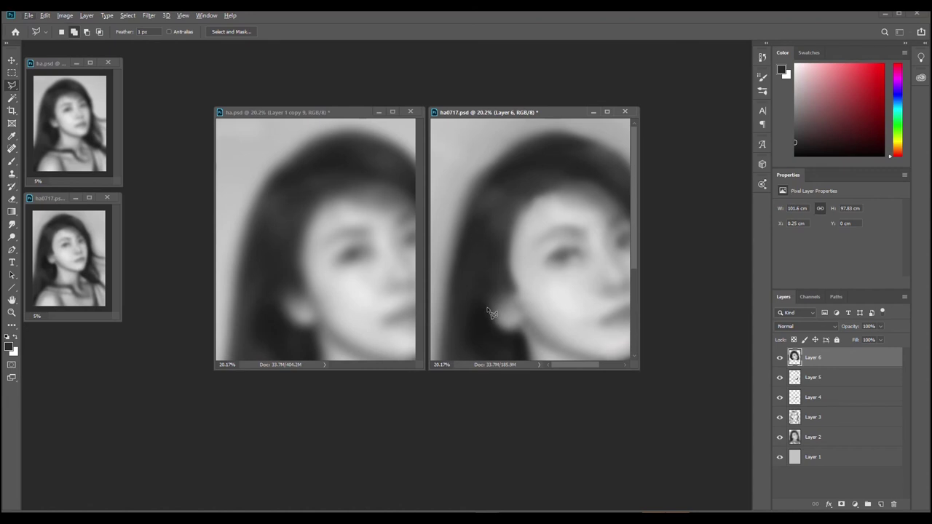
key(b)
key(bracketleft)
key(bracketleft)
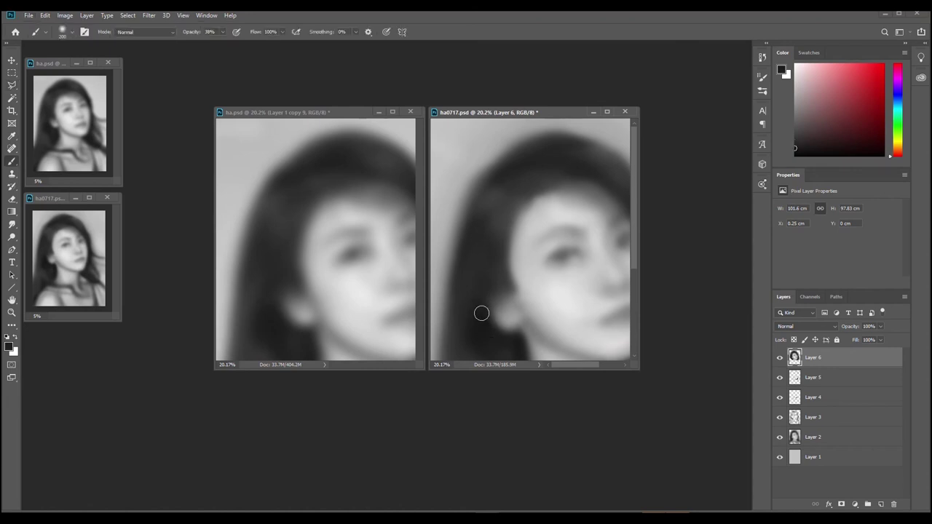
key(bracketleft)
key(bracketright)
key(bracketright)
key(bracketright)
key(bracketright)
key(bracketleft)
key(alt)
drag(509, 227, 510, 285)
alt+click(512, 255)
drag(512, 227, 518, 296)
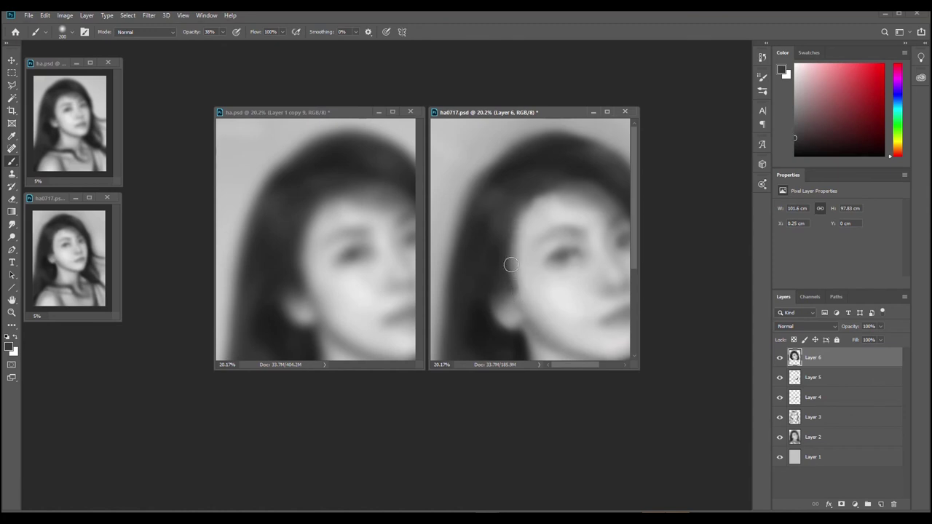
key(ctrl)
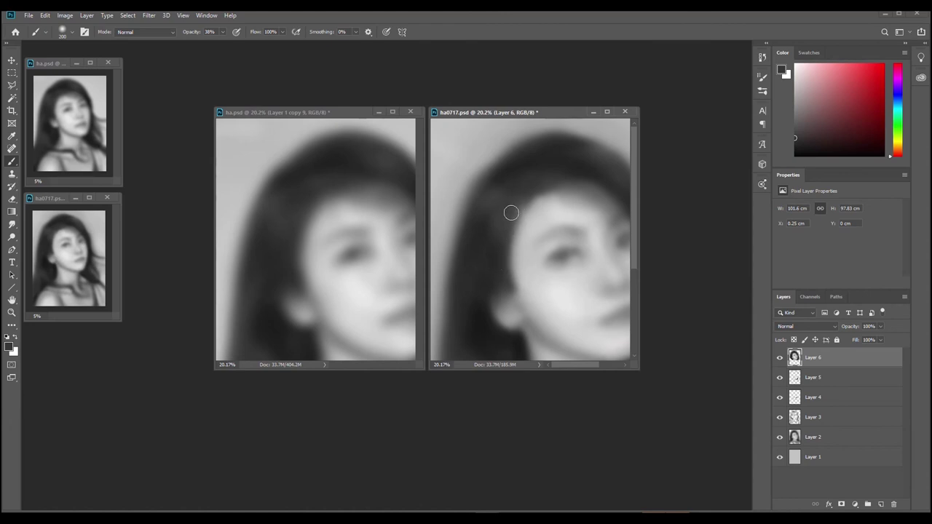
- Enlarge the brush to 250 px and check the hair against ha.psd before returning to ha0717.psd
key(bracketright)
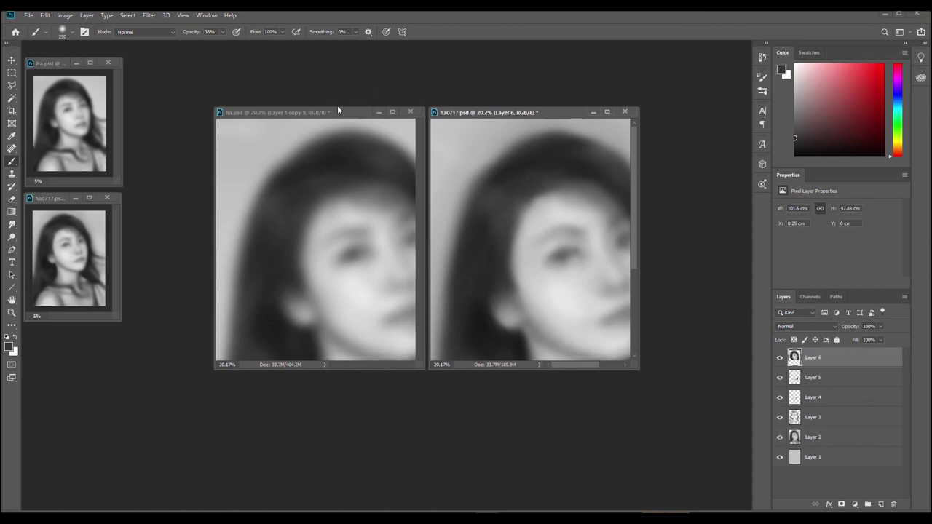
click(327, 159)
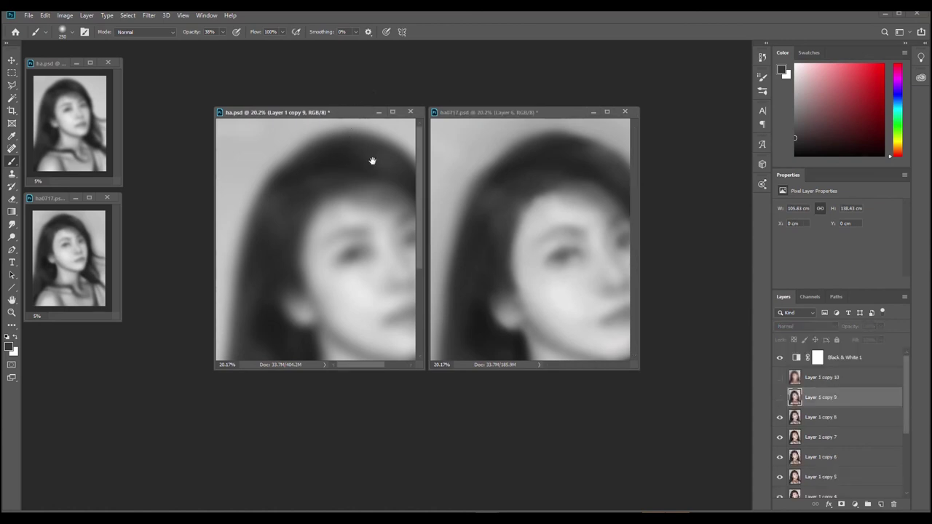
click(500, 114)
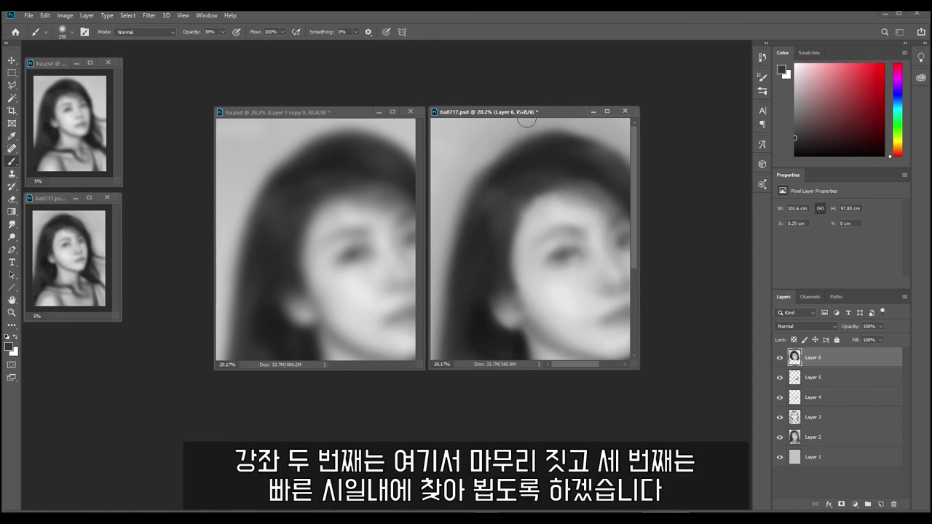
drag(527, 112, 525, 114)
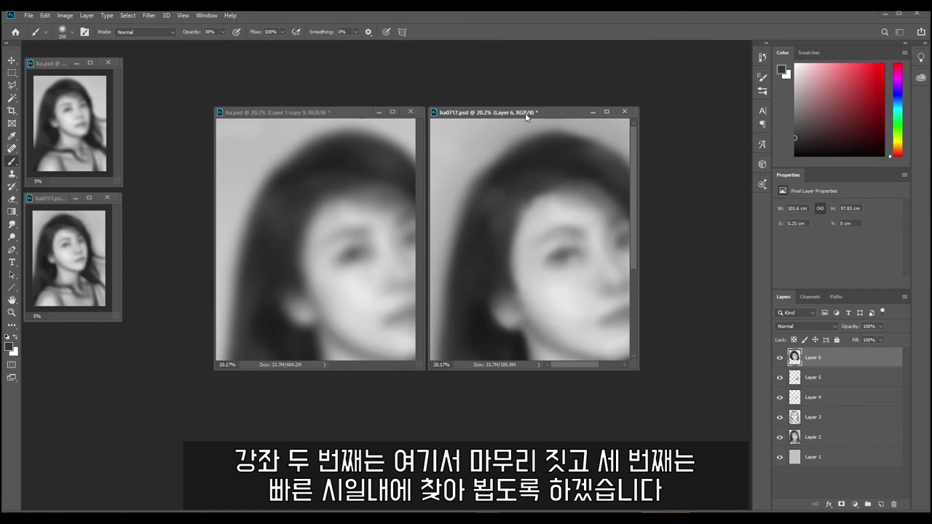